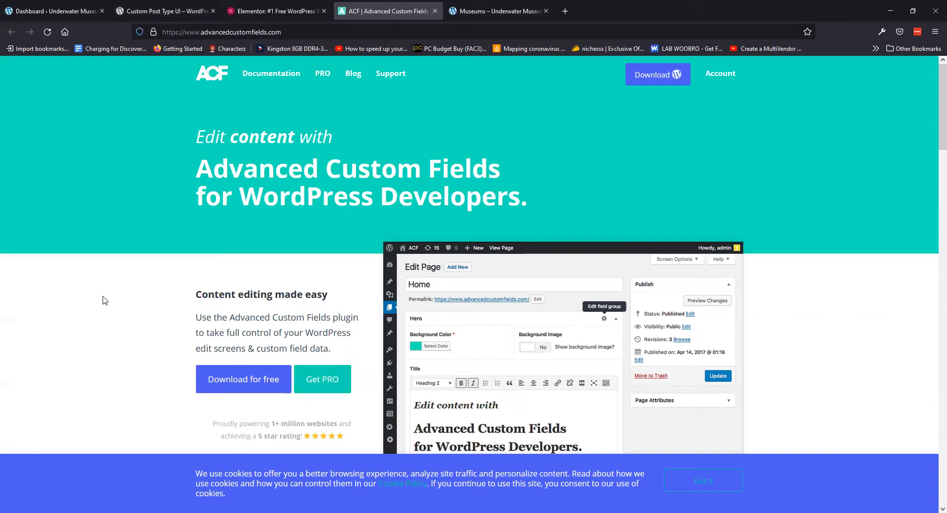
Search Add Plugins for cptui, then install and activate Custom Post Type UI
{"action": "left_click", "coordinate": [56, 11]}
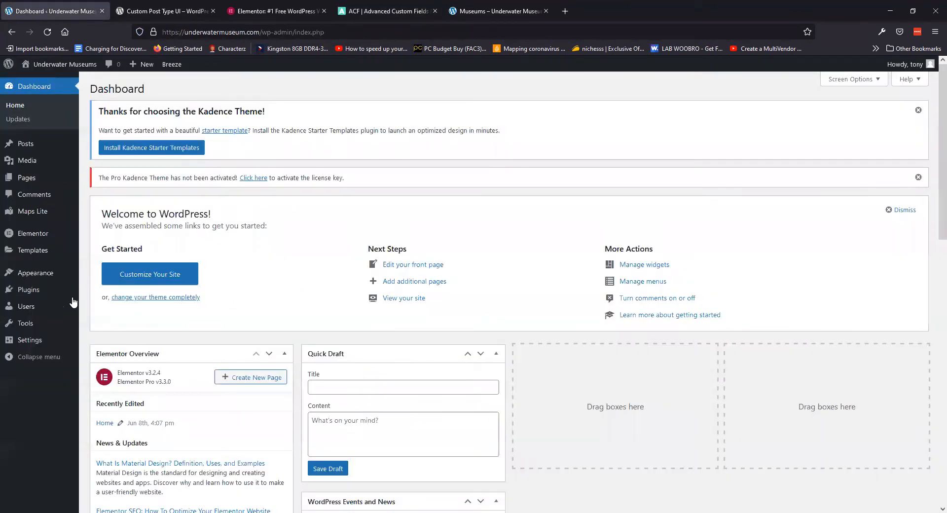
{"action": "mouse_move", "coordinate": [29, 310]}
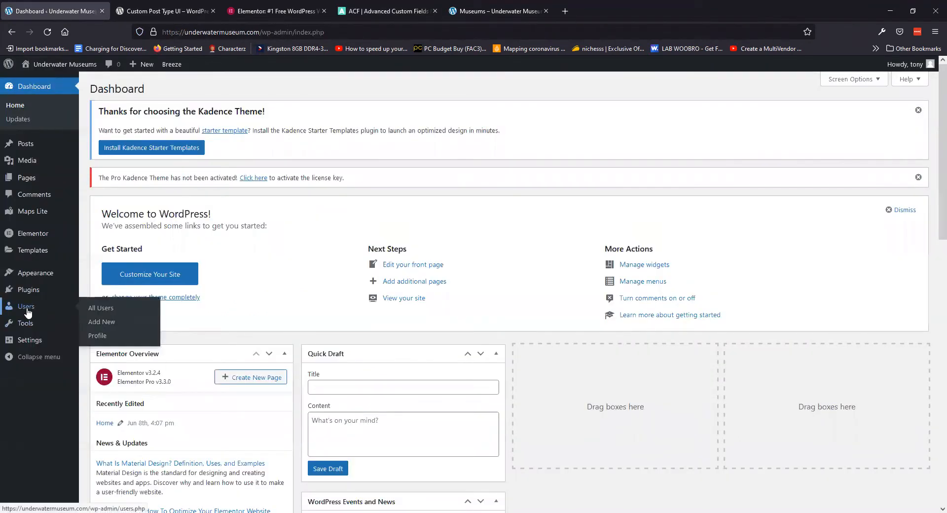
{"action": "left_click", "coordinate": [106, 308]}
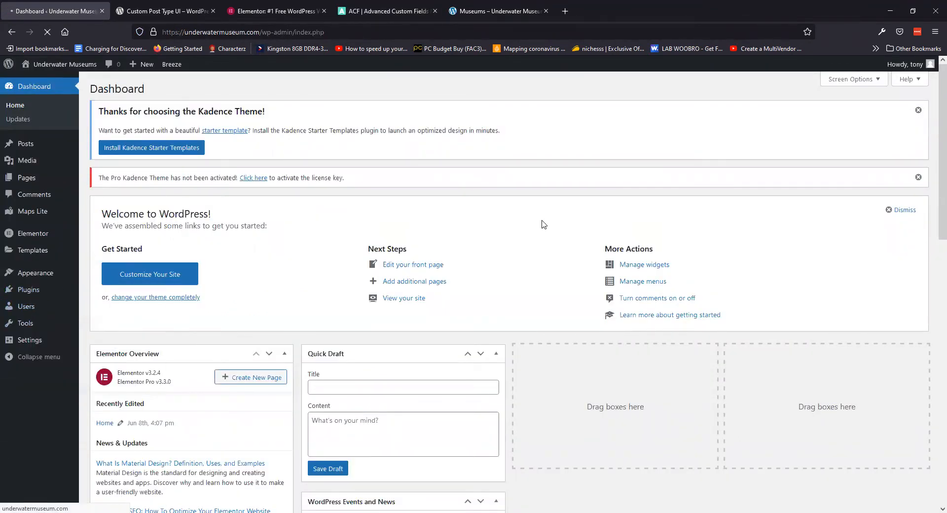
{"action": "left_click", "coordinate": [838, 208]}
{"action": "type", "text": "cptui"}
{"action": "key", "text": "Return"}
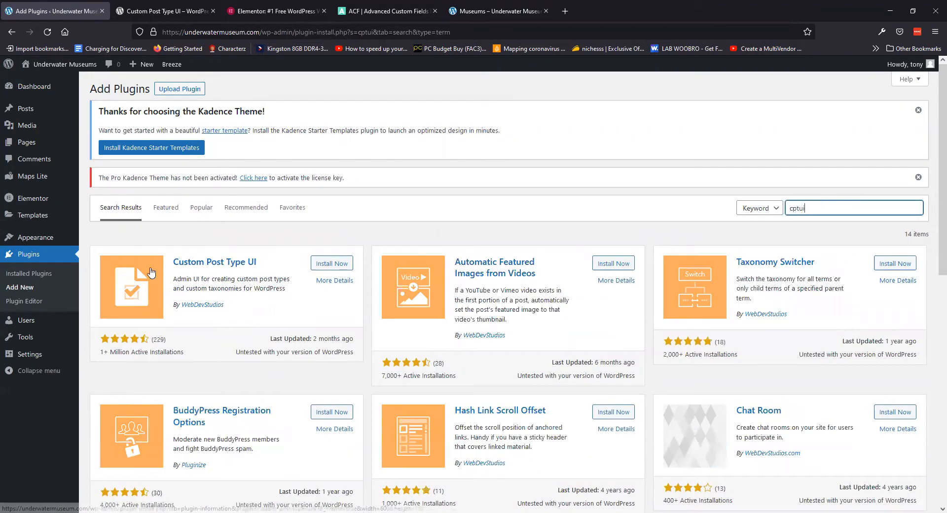
{"action": "left_click", "coordinate": [326, 268]}
{"action": "left_click", "coordinate": [339, 266]}
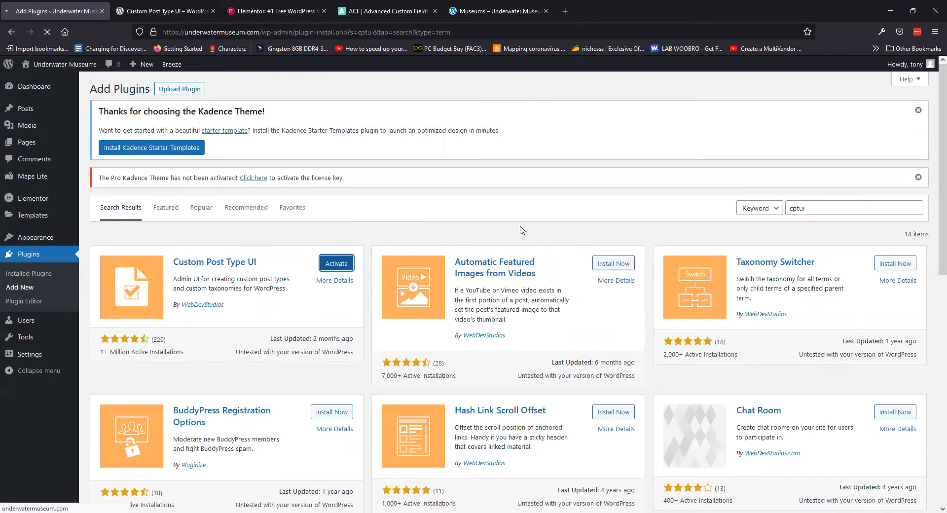
Search for acf and install the free Advanced Custom Fields plugin
{"action": "left_click", "coordinate": [147, 89]}
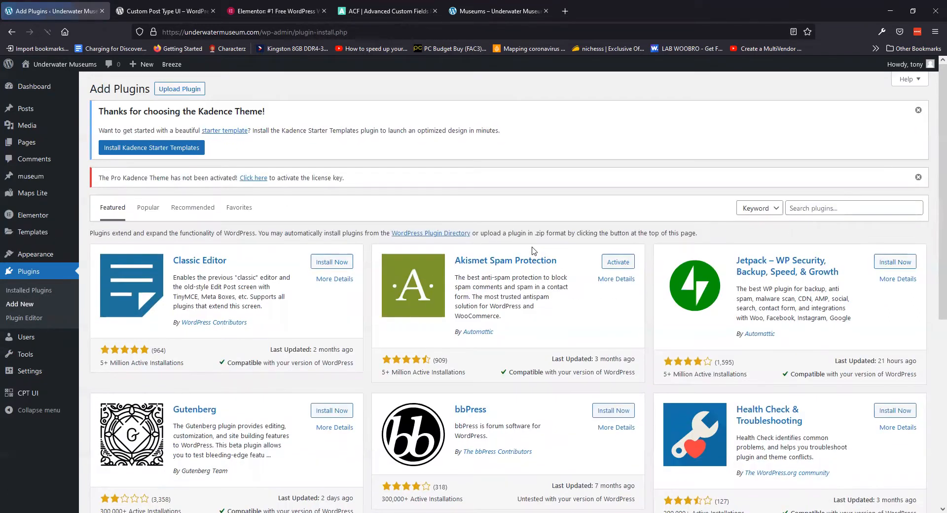
{"action": "left_click", "coordinate": [812, 209]}
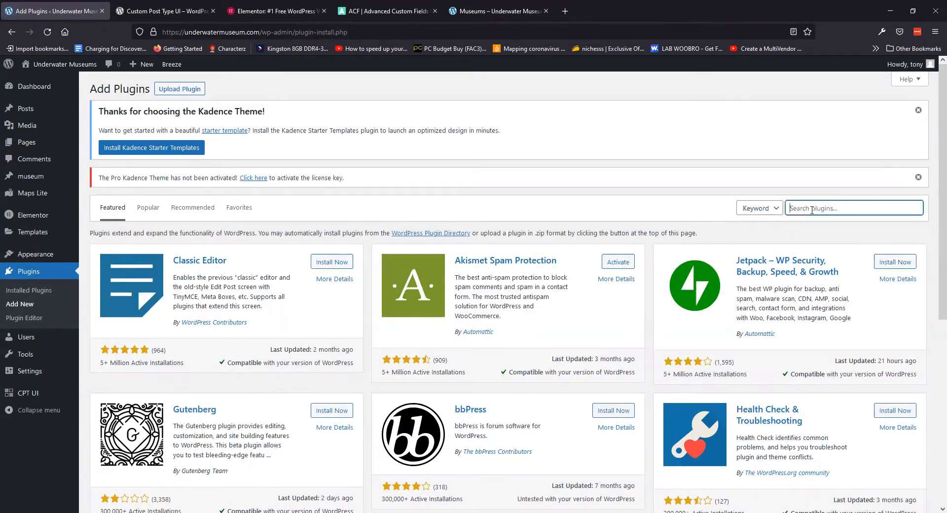
{"action": "type", "text": "acf"}
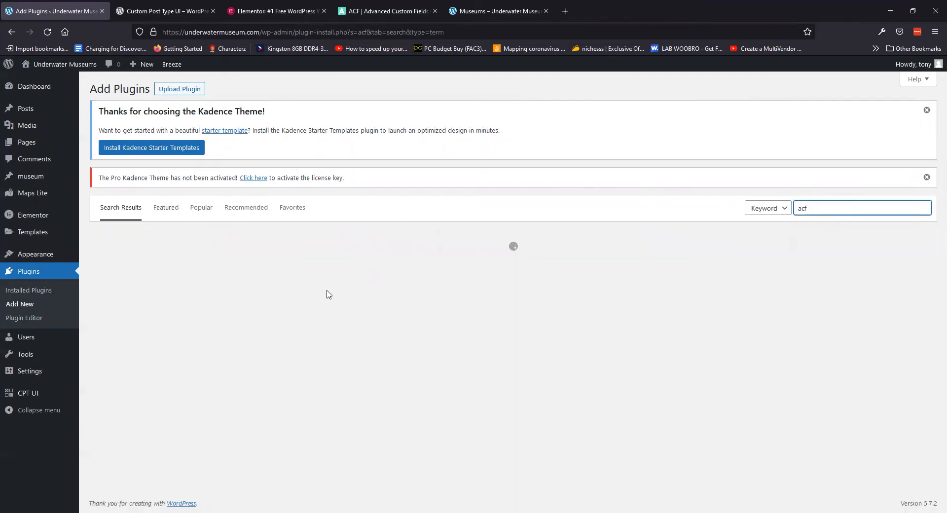
{"action": "scroll", "coordinate": [257, 277], "scroll_direction": "down", "scroll_amount": 10}
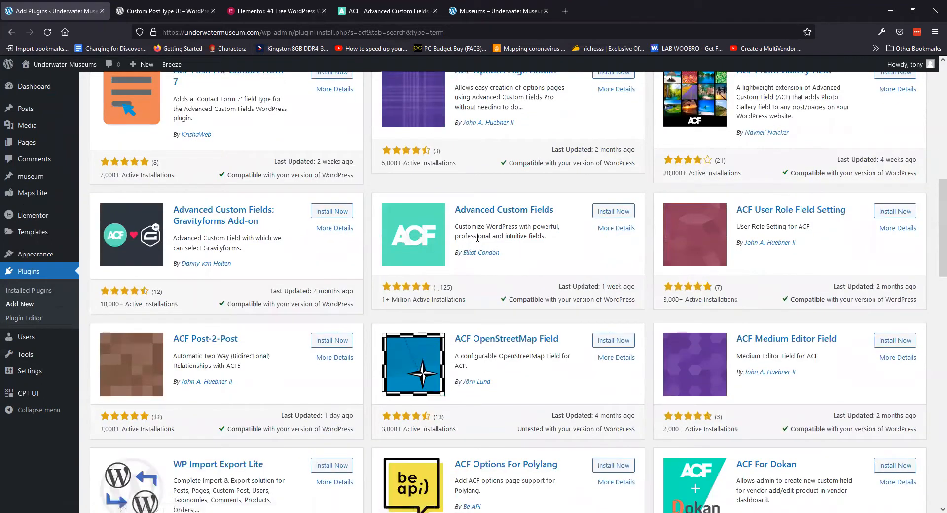
{"action": "left_click", "coordinate": [613, 211]}
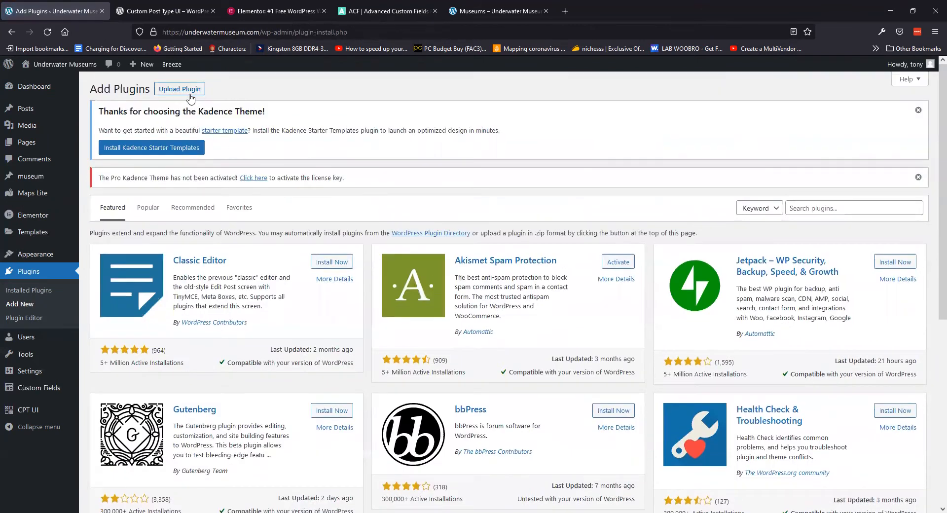
Upload advanced-custom-fields-pro.zip, install Advanced Custom Fields PRO, and go to CPT UI's Add/Edit Post Types
{"action": "left_click", "coordinate": [188, 90]}
{"action": "left_click", "coordinate": [449, 274]}
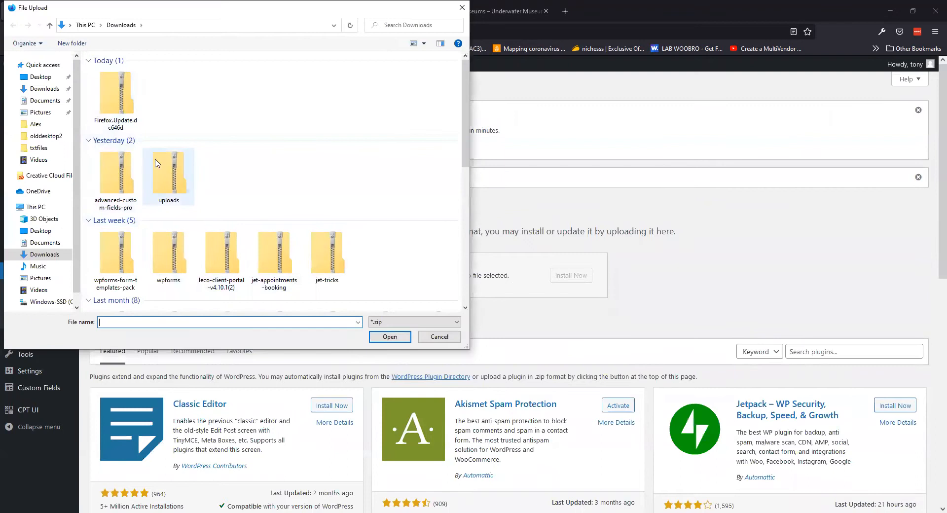
{"action": "double_click", "coordinate": [131, 170]}
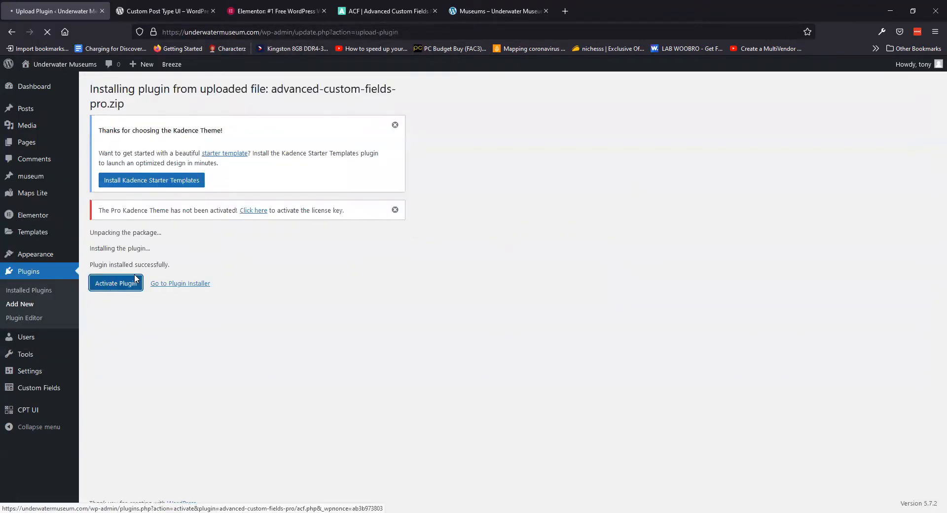
{"action": "left_click", "coordinate": [136, 278]}
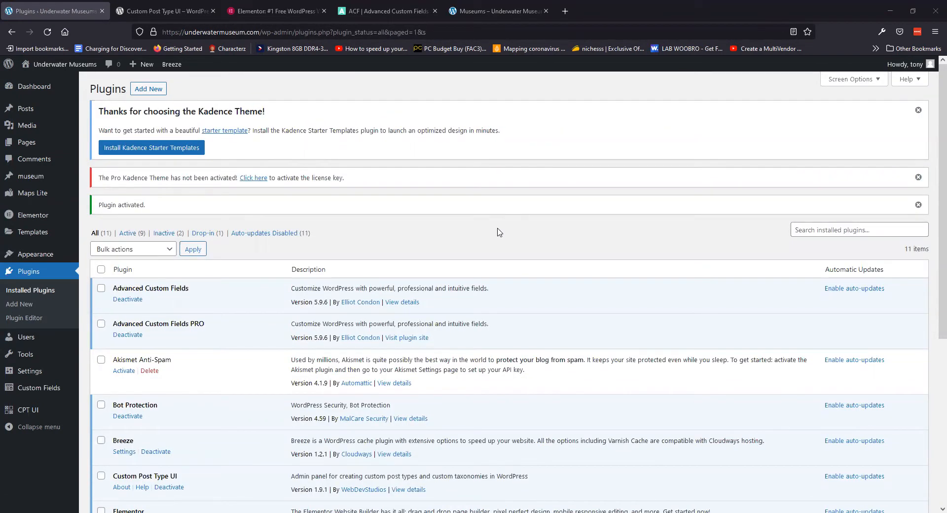
{"action": "mouse_move", "coordinate": [36, 412]}
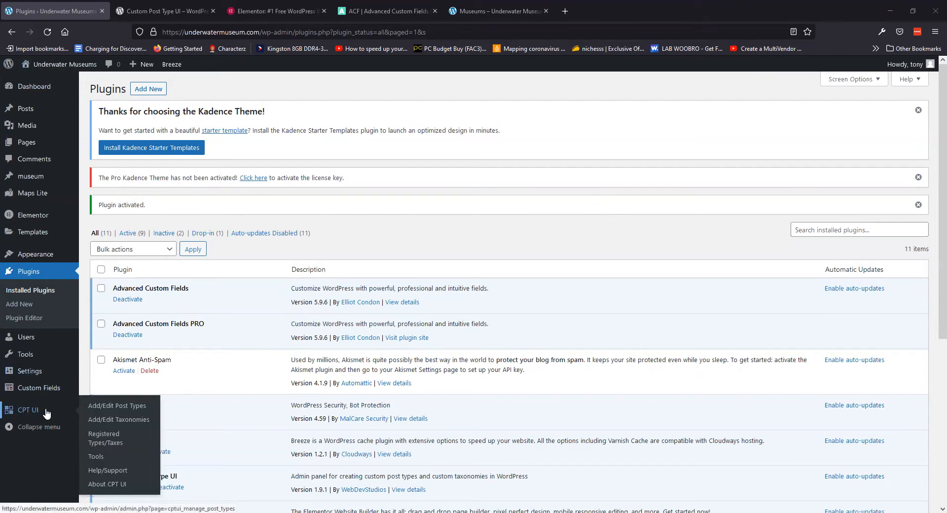
{"action": "left_click", "coordinate": [107, 410]}
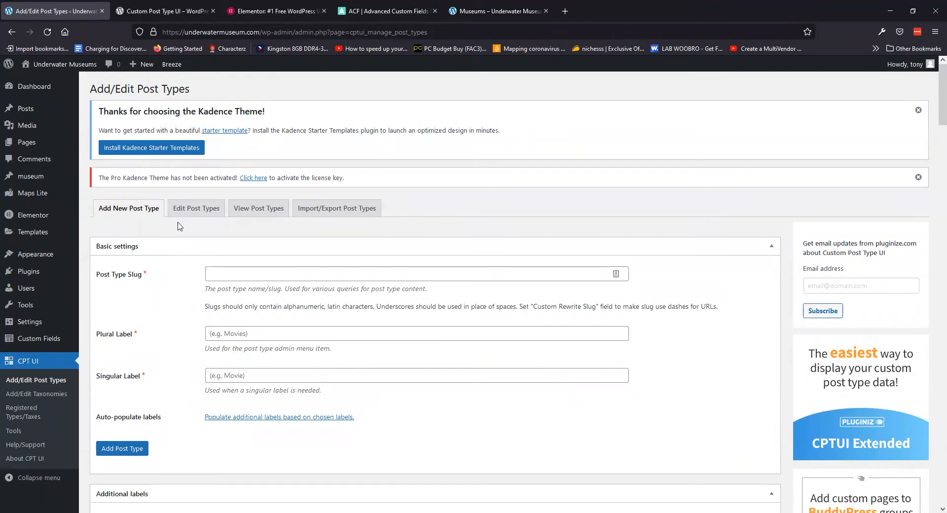
Enter underwater-museum as the Post Type Slug
{"action": "scroll", "coordinate": [178, 223], "scroll_direction": "down", "scroll_amount": 1}
{"action": "left_click", "coordinate": [249, 225]}
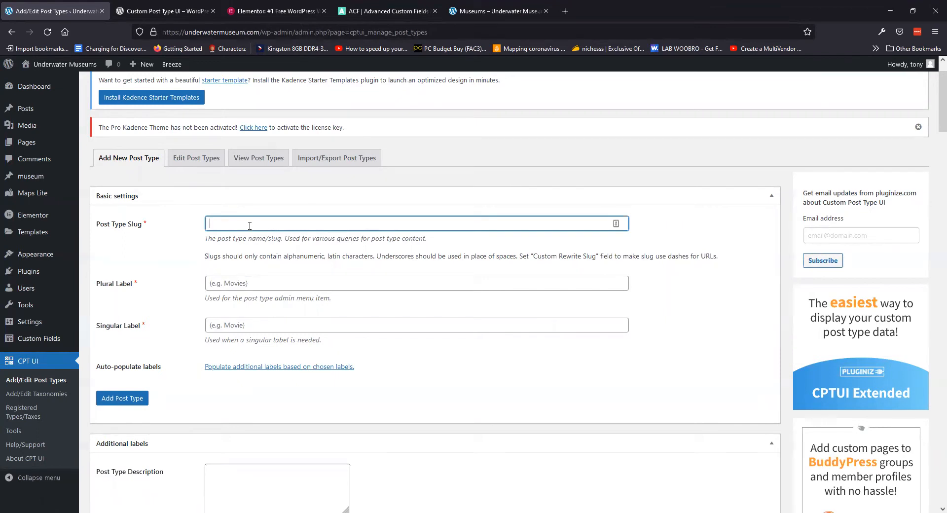
{"action": "type", "text": "m"}
{"action": "key", "text": "BackSpace"}
{"action": "type", "text": "underwatermuseum"}
{"action": "left_click", "coordinate": [249, 226]}
{"action": "type", "text": "-_"}
{"action": "key", "text": "BackSpace"}
{"action": "left_click", "coordinate": [177, 254]}
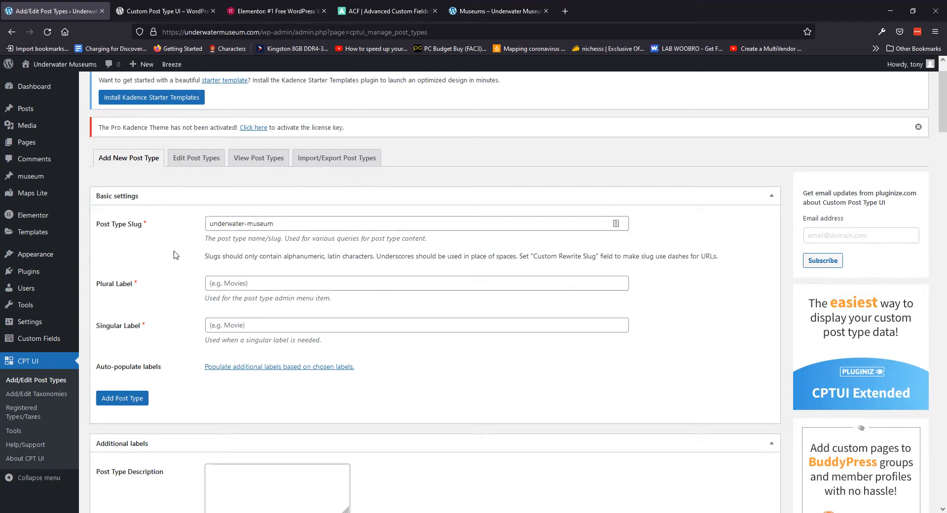
Set plural label Underwater Museums and singular label Underwater Museum, then save the post type
{"action": "left_click", "coordinate": [225, 285]}
{"action": "type", "text": "Underwater"}
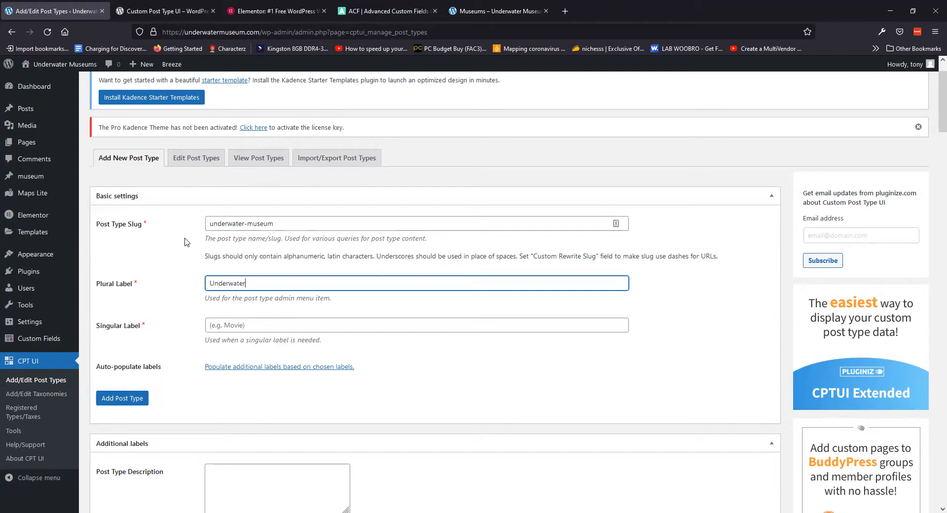
{"action": "type", "text": " Museums"}
{"action": "left_click", "coordinate": [222, 326]}
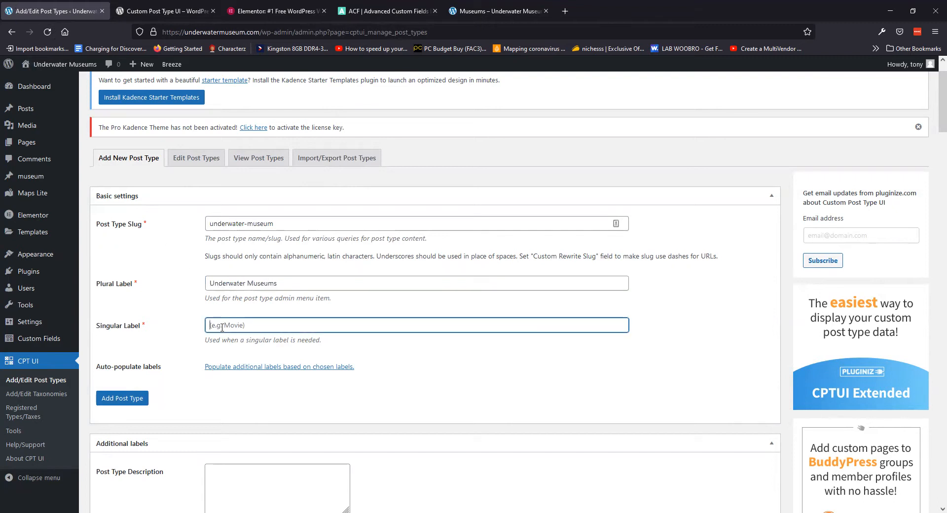
{"action": "type", "text": "Underwater Museum"}
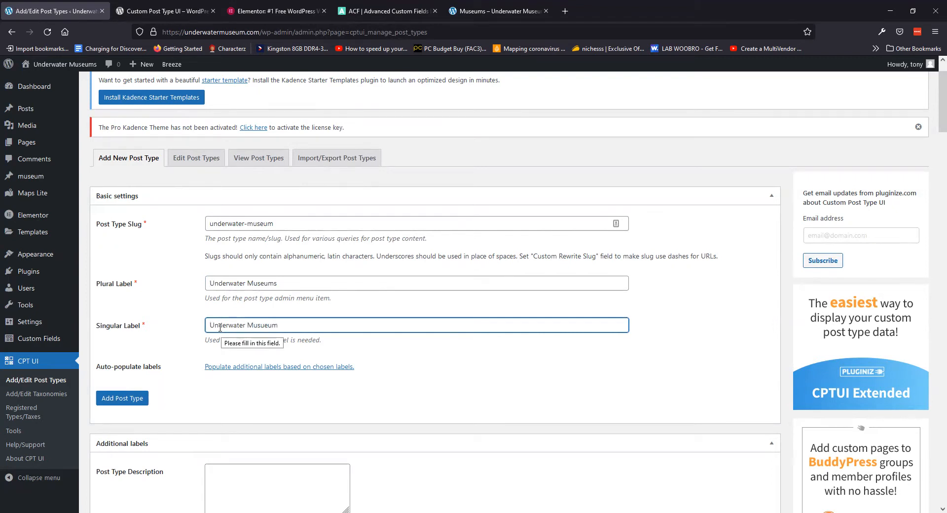
{"action": "scroll", "coordinate": [461, 360], "scroll_direction": "down", "scroll_amount": 4}
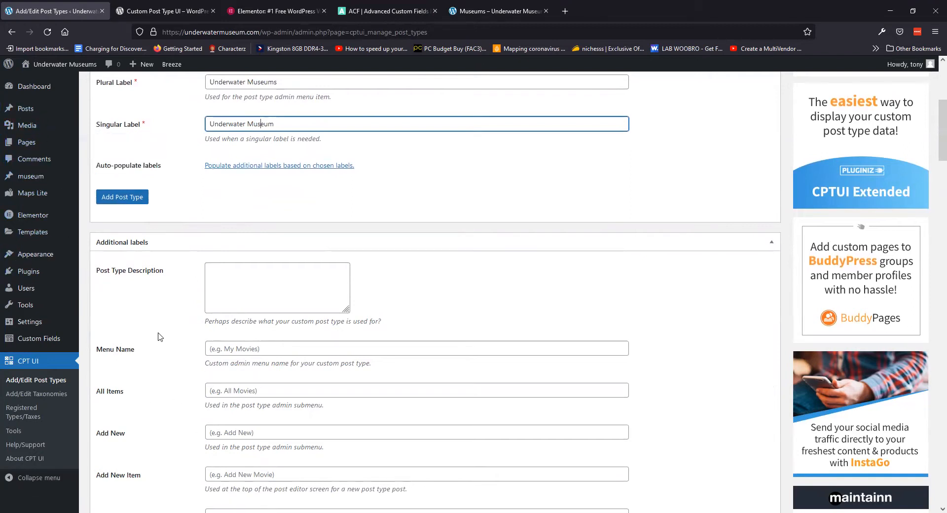
{"action": "scroll", "coordinate": [217, 251], "scroll_direction": "down", "scroll_amount": 3}
{"action": "scroll", "coordinate": [217, 251], "scroll_direction": "down", "scroll_amount": 5}
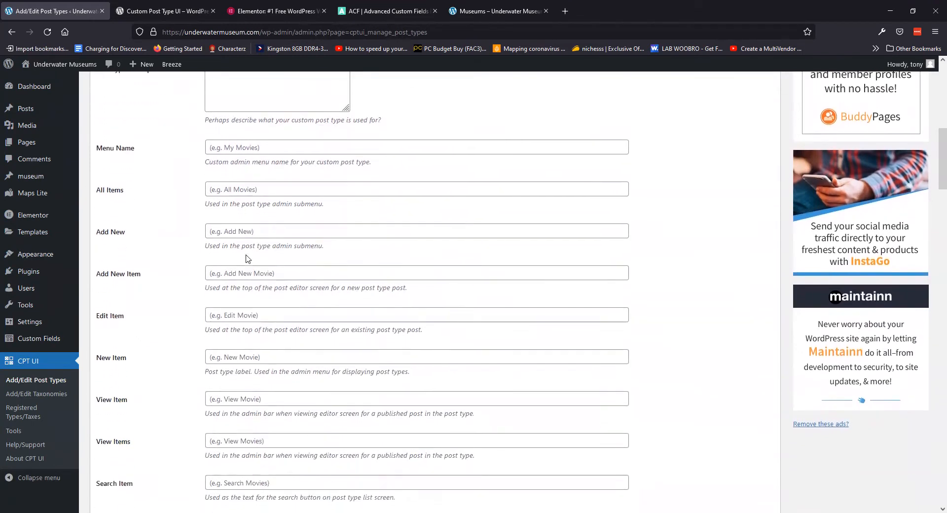
{"action": "scroll", "coordinate": [207, 263], "scroll_direction": "down", "scroll_amount": 12}
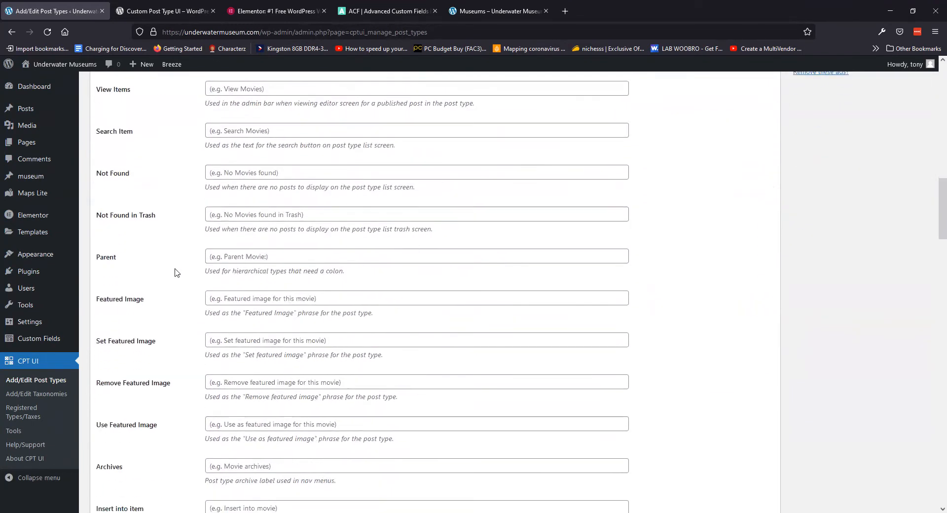
{"action": "scroll", "coordinate": [170, 275], "scroll_direction": "up", "scroll_amount": 20}
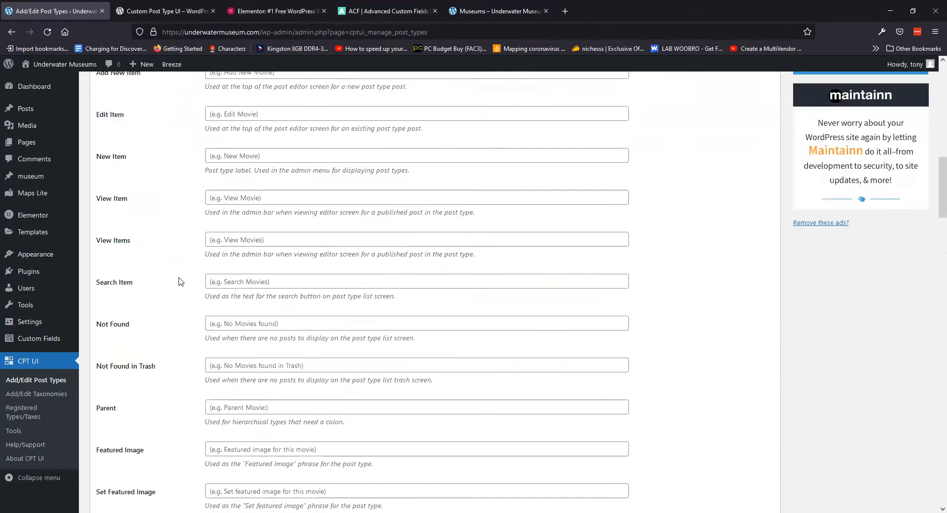
{"action": "scroll", "coordinate": [177, 281], "scroll_direction": "down", "scroll_amount": 1}
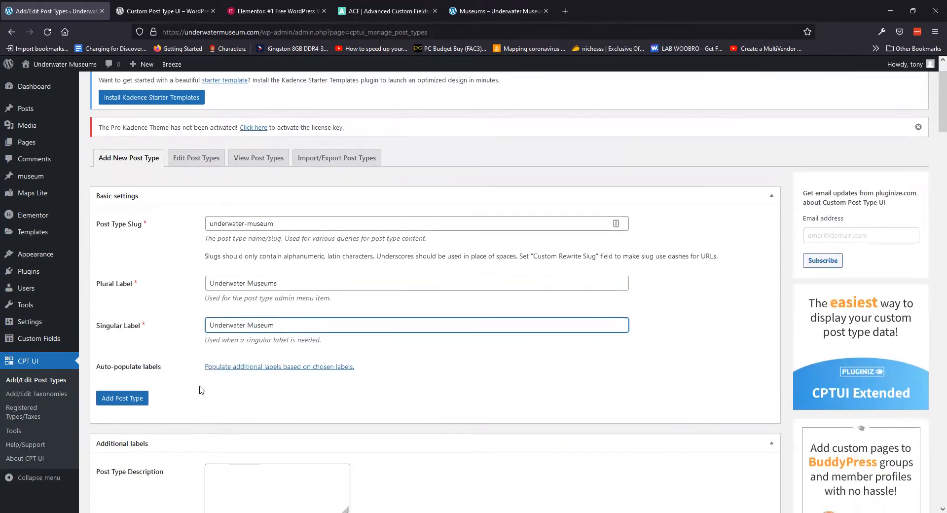
{"action": "left_click", "coordinate": [124, 404]}
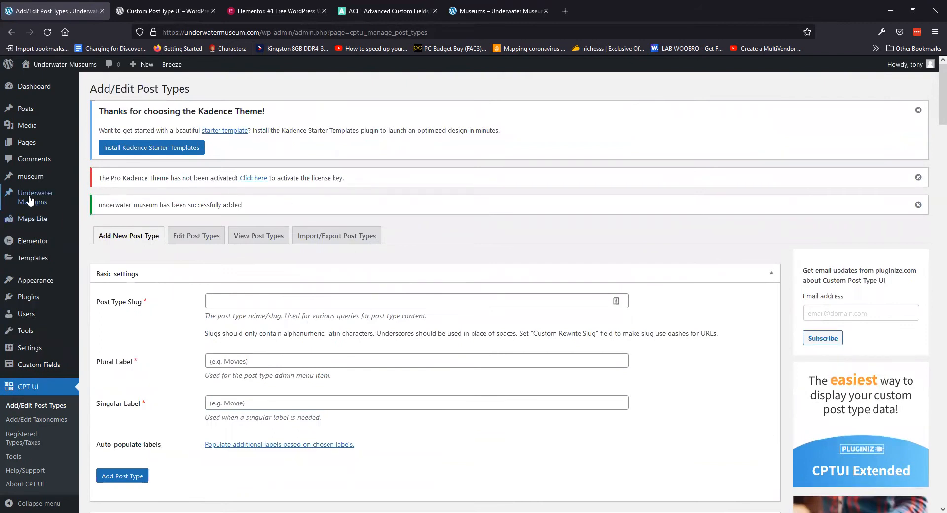
Open the empty All Underwater Museums list from the admin sidebar
{"action": "mouse_move", "coordinate": [29, 204]}
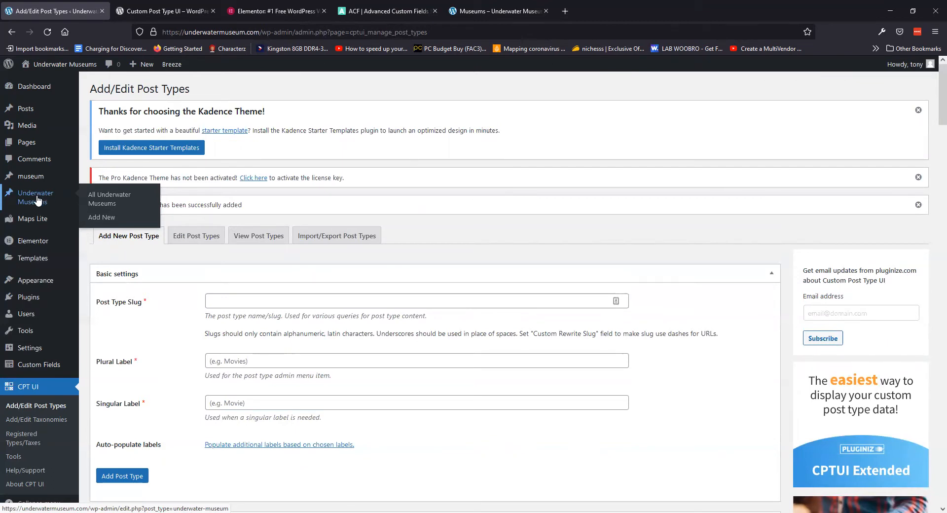
{"action": "left_click", "coordinate": [37, 200]}
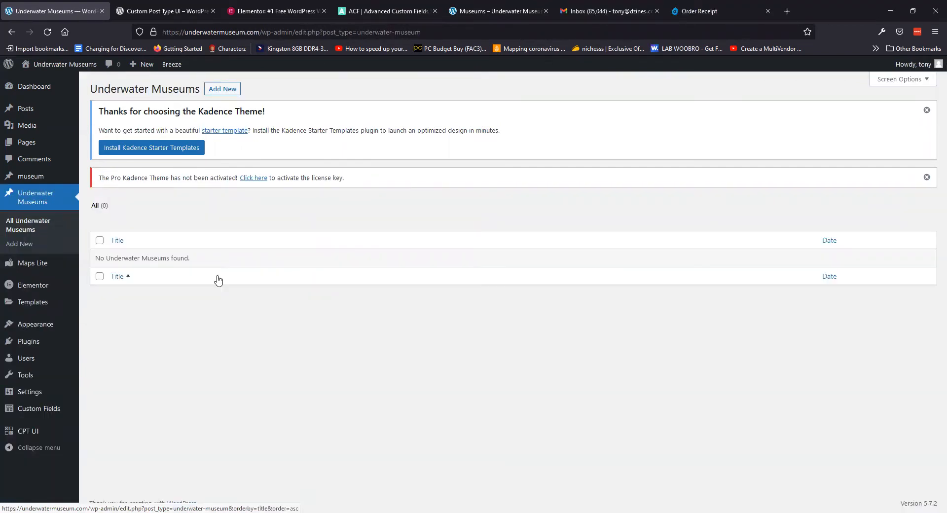
Start a new taxonomy with slug country, plural label Countries and singular label Country
{"action": "mouse_move", "coordinate": [40, 433]}
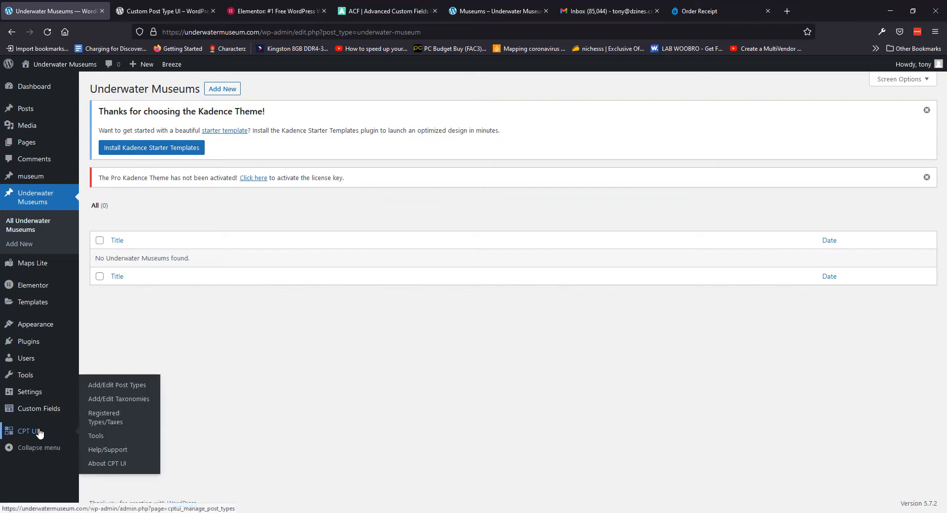
{"action": "left_click", "coordinate": [115, 399]}
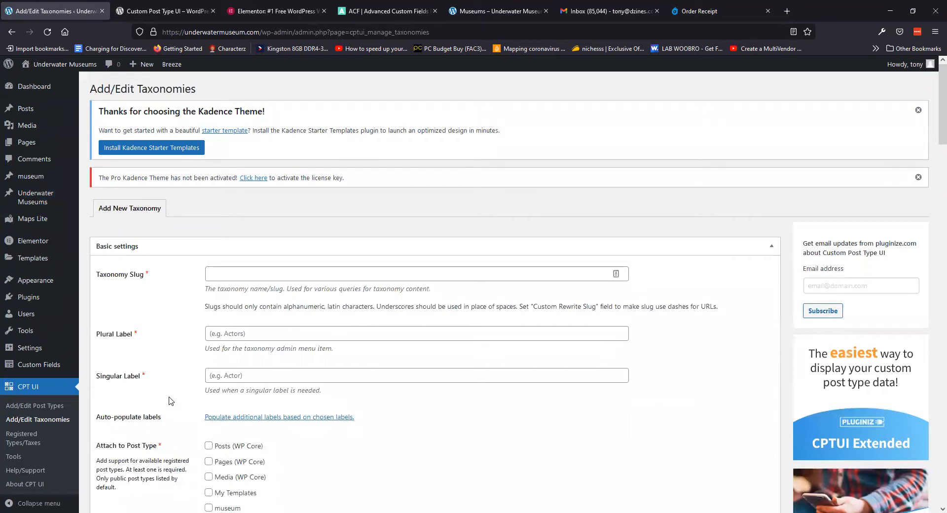
{"action": "left_click", "coordinate": [280, 273]}
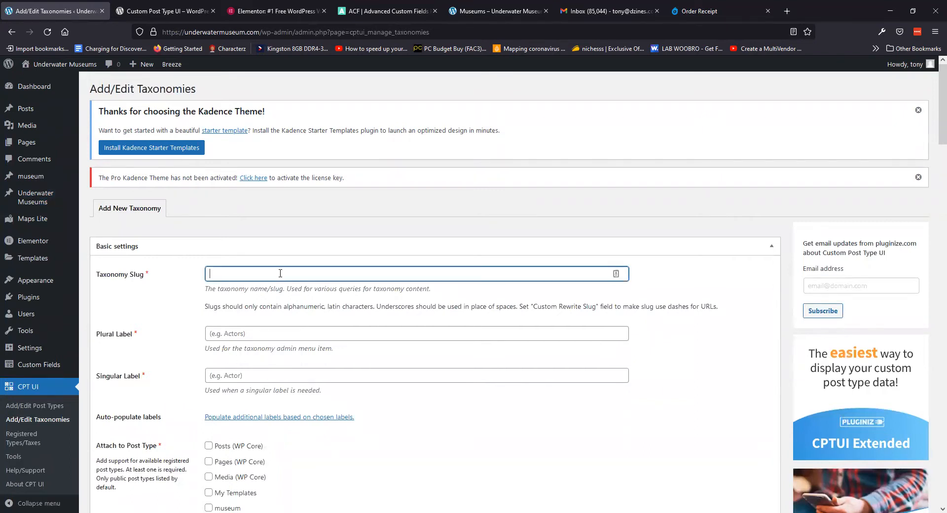
{"action": "type", "text": "country"}
{"action": "left_click", "coordinate": [226, 331]}
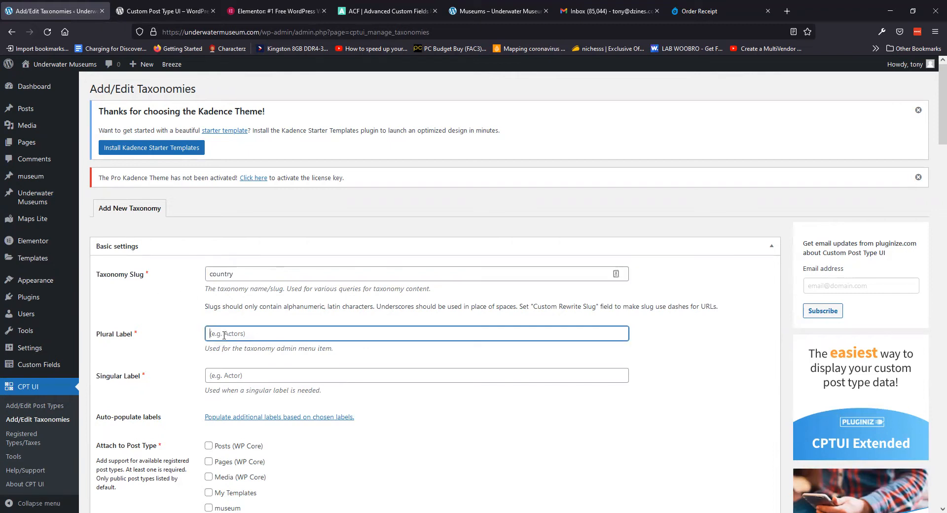
{"action": "type", "text": "Countries"}
{"action": "left_click", "coordinate": [218, 380]}
{"action": "type", "text": "Country"}
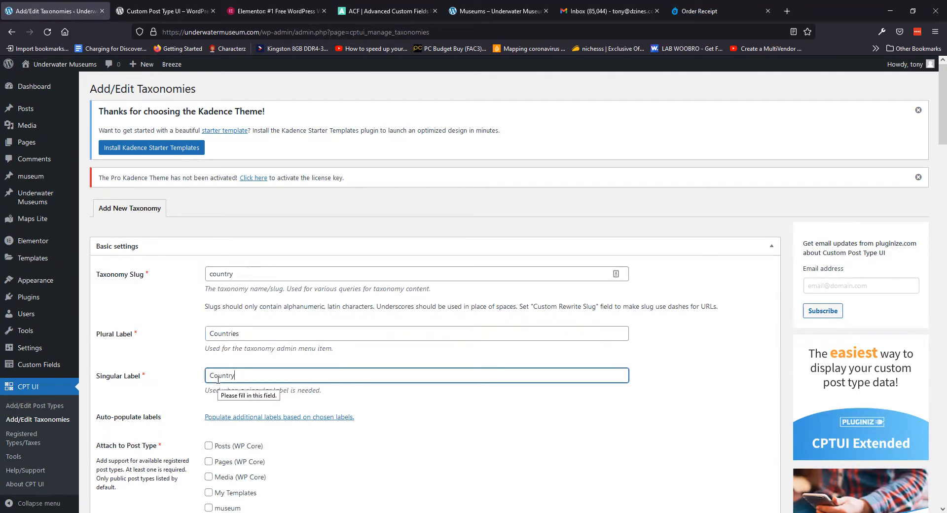
Attach the taxonomy to Underwater Museums, save it, and open its Countries page
{"action": "scroll", "coordinate": [121, 293], "scroll_direction": "down", "scroll_amount": 3}
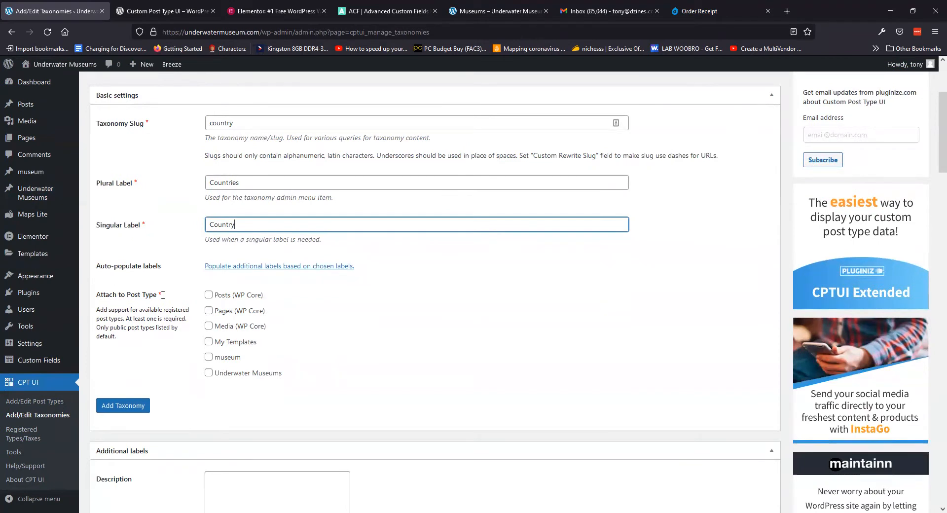
{"action": "left_click", "coordinate": [208, 373]}
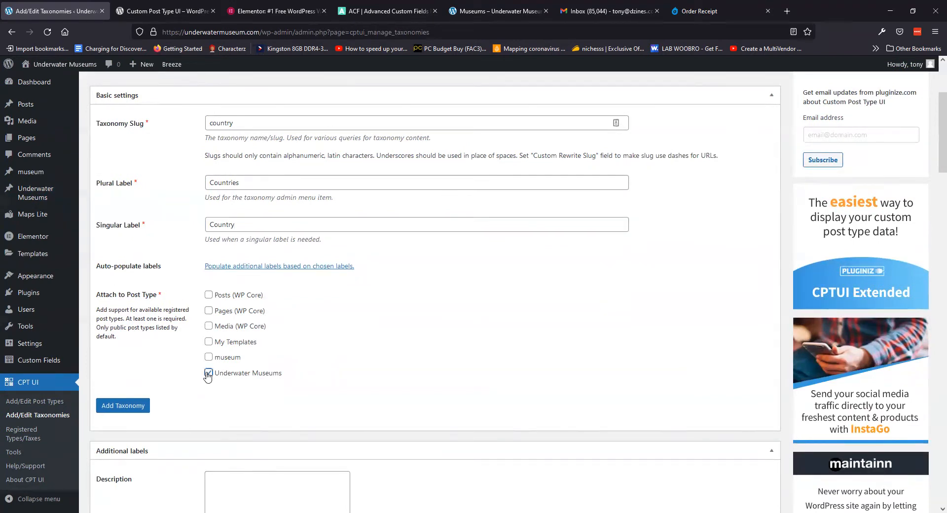
{"action": "scroll", "coordinate": [148, 355], "scroll_direction": "down", "scroll_amount": 1}
{"action": "left_click", "coordinate": [122, 359]}
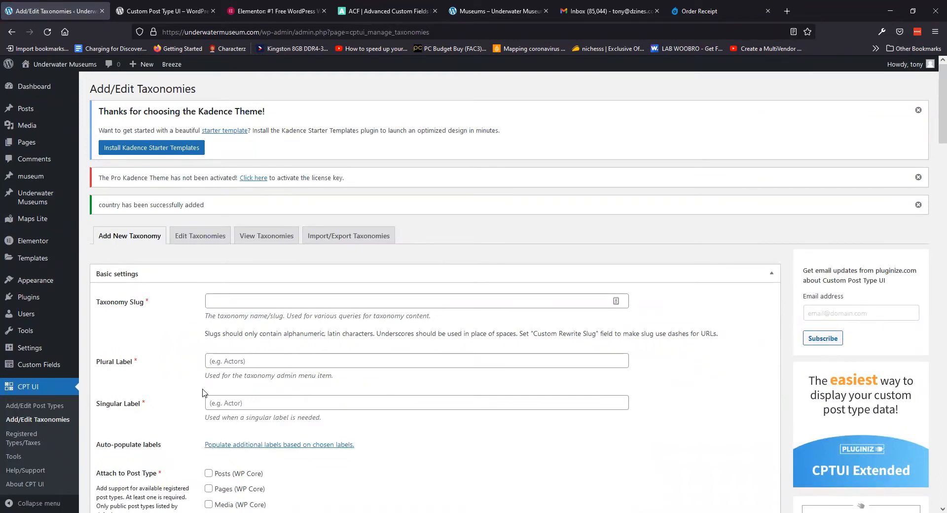
{"action": "mouse_move", "coordinate": [30, 197]}
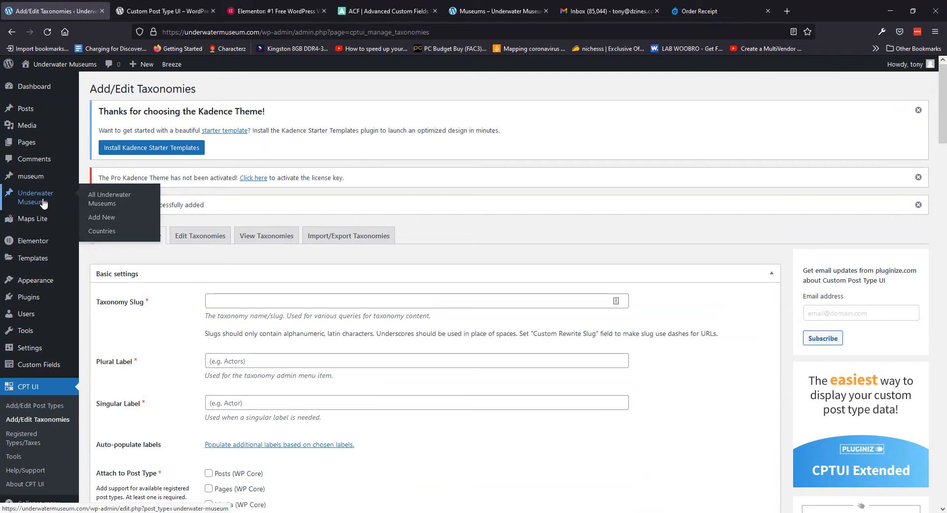
{"action": "left_click", "coordinate": [104, 232]}
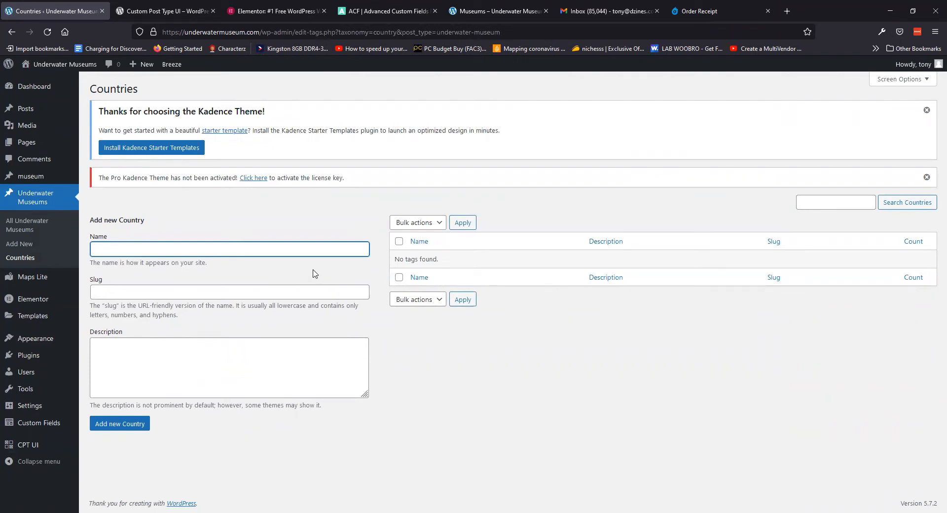
Add Mexico, Spain, France and Australia as Country terms, then go to ACF Field Groups
{"action": "type", "text": "Mexioc"}
{"action": "key", "text": "Return"}
{"action": "type", "text": "Spain"}
{"action": "key", "text": "Return"}
{"action": "type", "text": "France"}
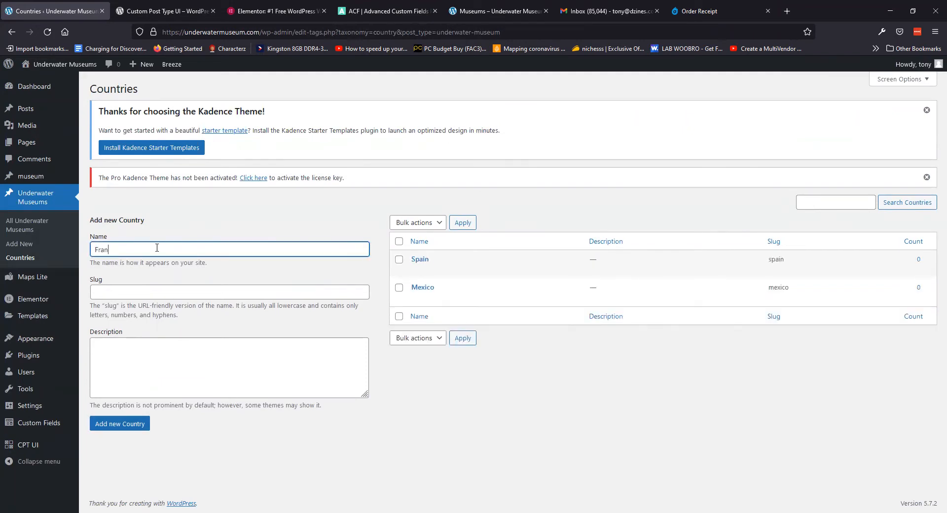
{"action": "key", "text": "Return"}
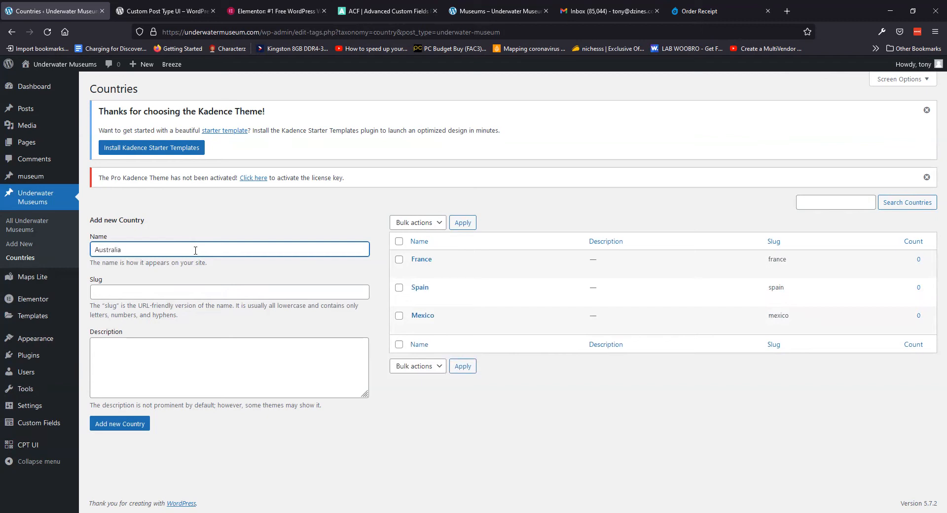
{"action": "key", "text": "Return"}
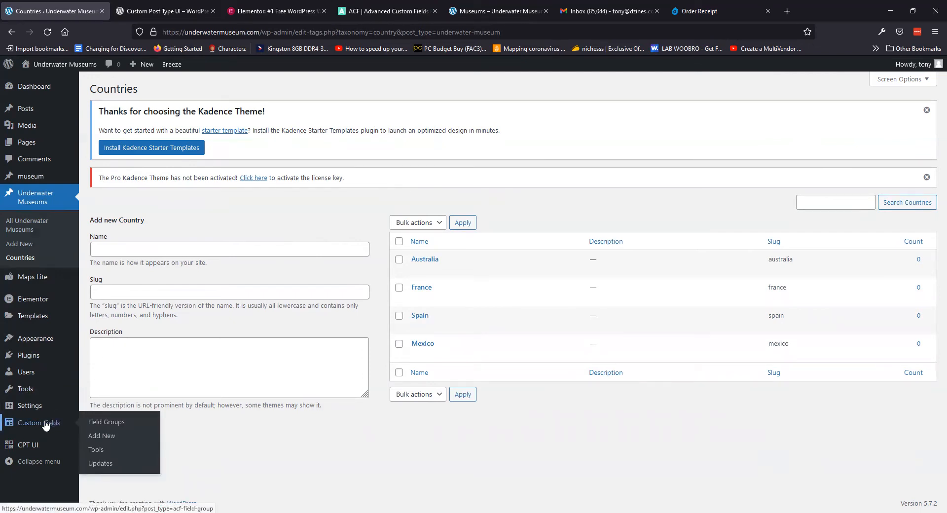
{"action": "left_click", "coordinate": [45, 426]}
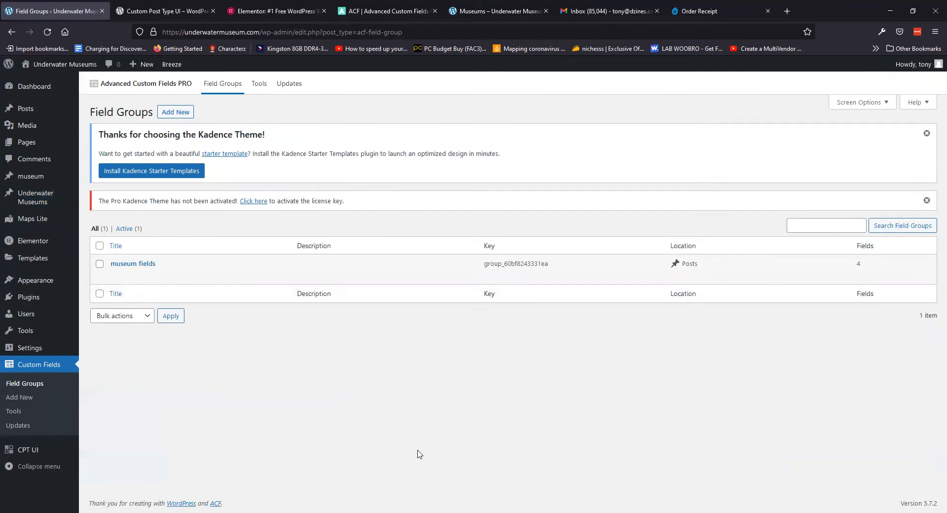
Create a new field group titled 'underwater museum fields'
{"action": "left_click", "coordinate": [175, 112]}
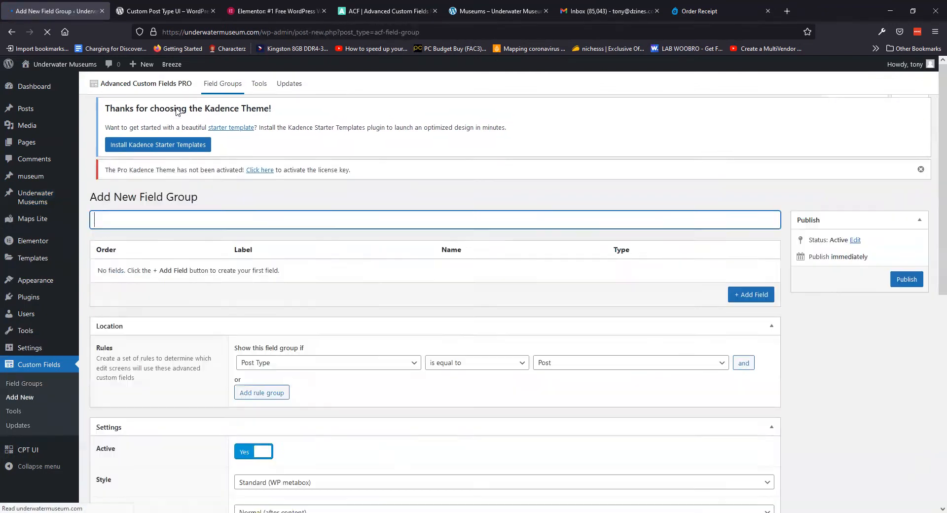
{"action": "type", "text": "msueum"}
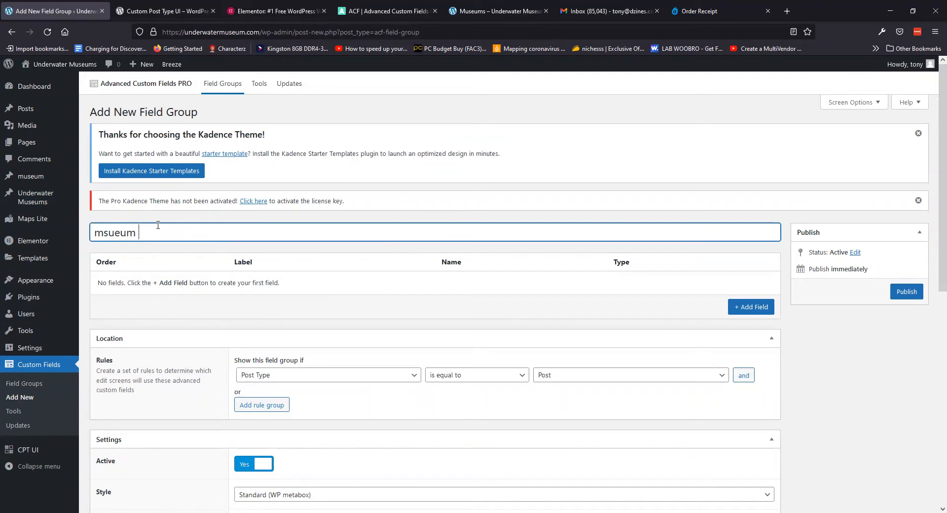
{"action": "key", "text": "ctrl+a"}
{"action": "type", "text": "underwater museum fields"}
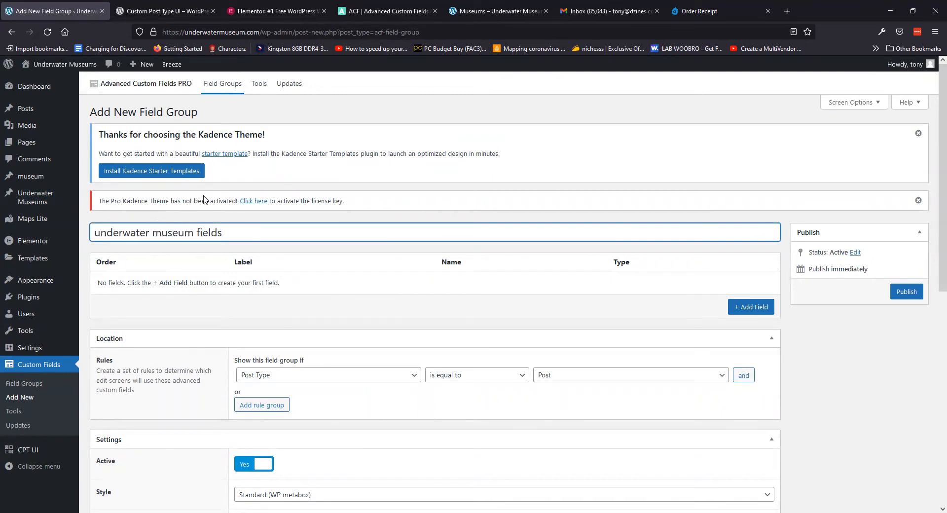
{"action": "left_click", "coordinate": [736, 310]}
Add a first field labelled address with the Google Map field type
{"action": "left_click", "coordinate": [750, 308]}
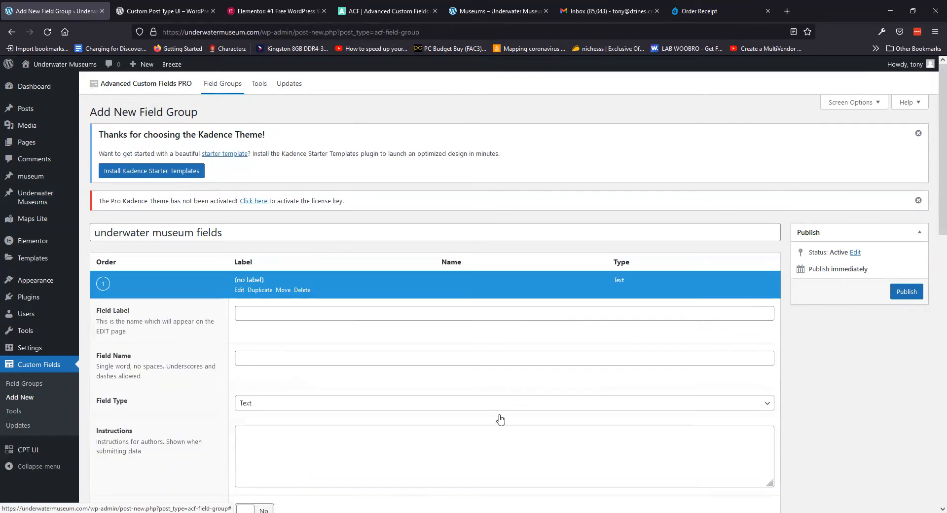
{"action": "scroll", "coordinate": [178, 372], "scroll_direction": "down", "scroll_amount": 5}
{"action": "scroll", "coordinate": [178, 367], "scroll_direction": "up", "scroll_amount": 5}
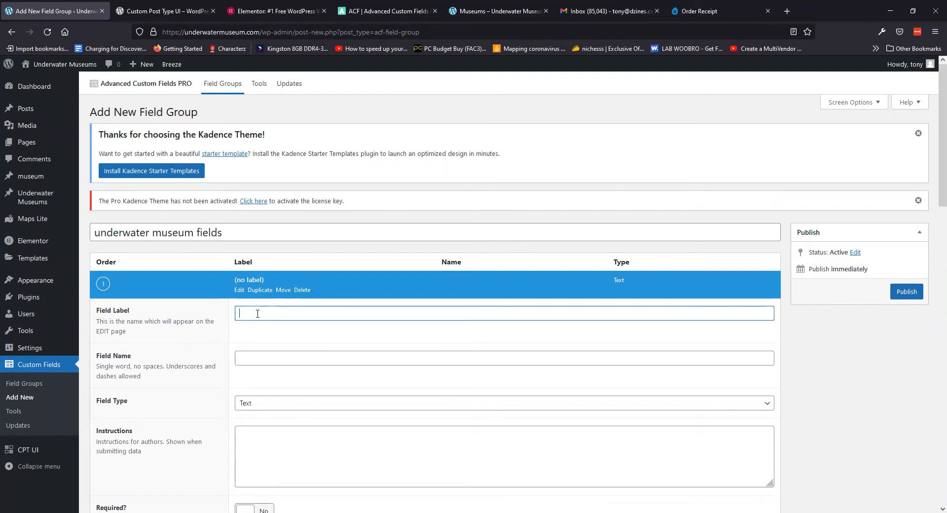
{"action": "type", "text": "address"}
{"action": "left_click", "coordinate": [265, 357]}
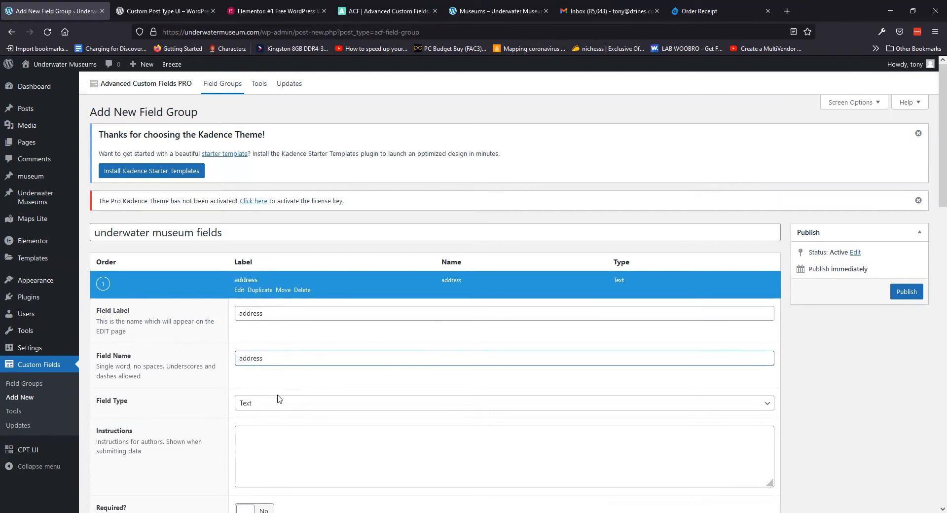
{"action": "scroll", "coordinate": [196, 387], "scroll_direction": "down", "scroll_amount": 3}
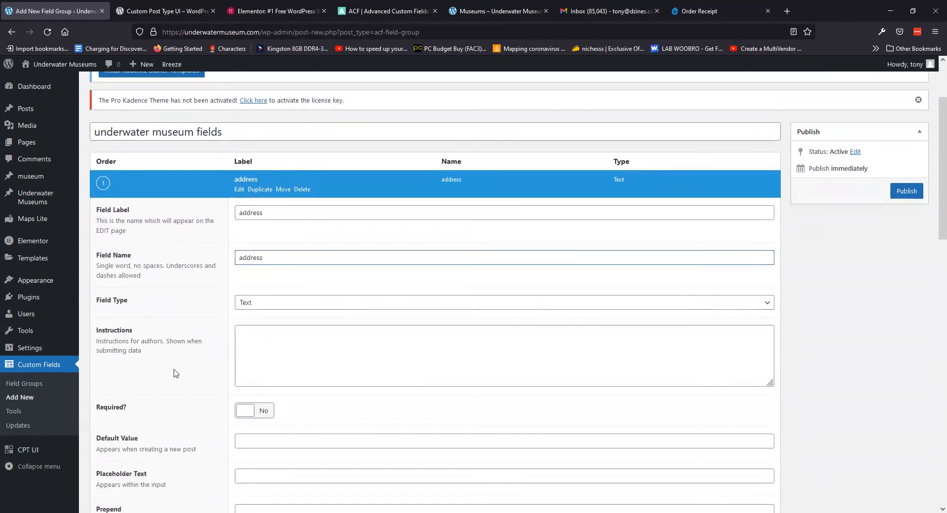
{"action": "left_click", "coordinate": [289, 303]}
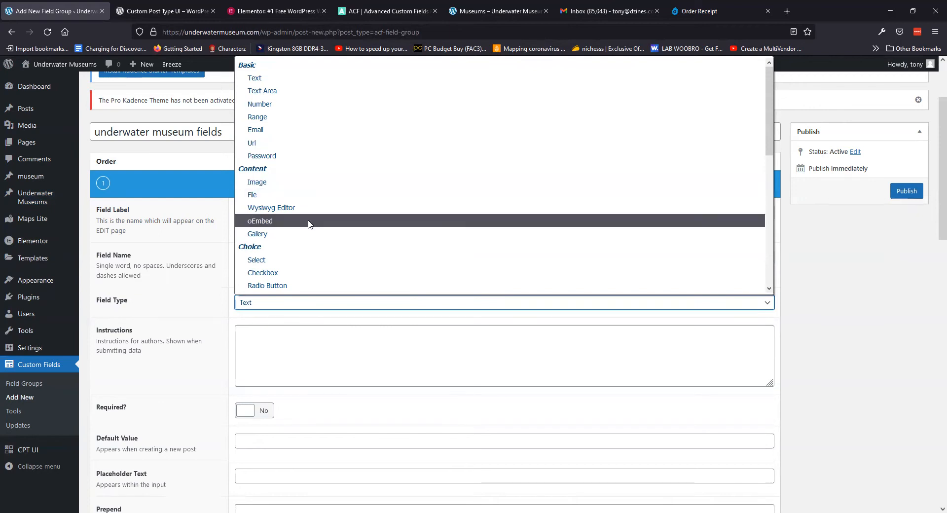
{"action": "scroll", "coordinate": [307, 222], "scroll_direction": "down", "scroll_amount": 5}
{"action": "scroll", "coordinate": [305, 232], "scroll_direction": "up", "scroll_amount": 5}
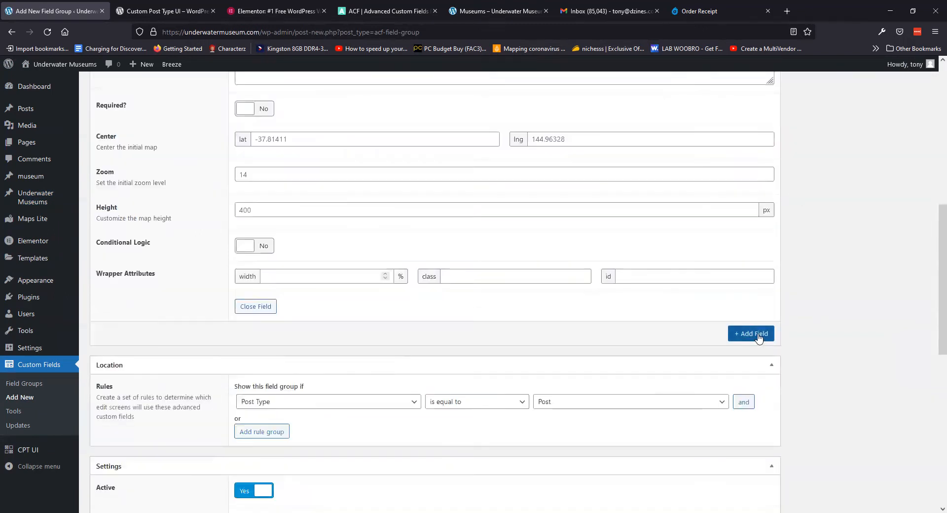
Add a second field labelled Depth, letting its name auto-fill as depth
{"action": "left_click", "coordinate": [752, 334]}
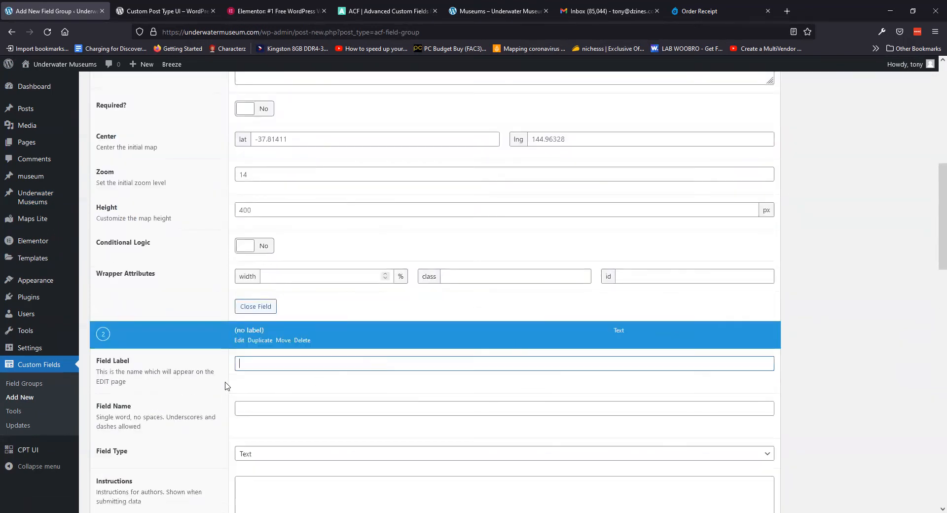
{"action": "type", "text": "Depth"}
{"action": "left_click", "coordinate": [292, 434]}
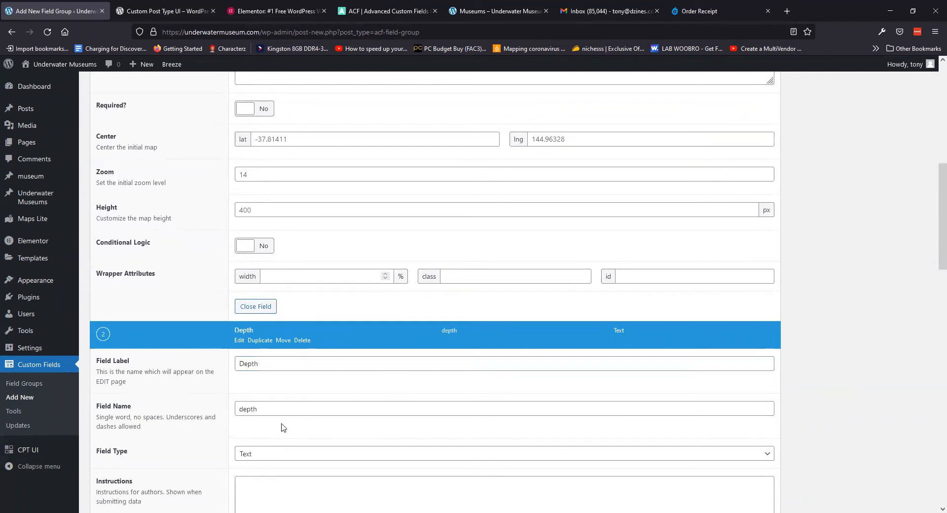
{"action": "scroll", "coordinate": [283, 427], "scroll_direction": "down", "scroll_amount": 2}
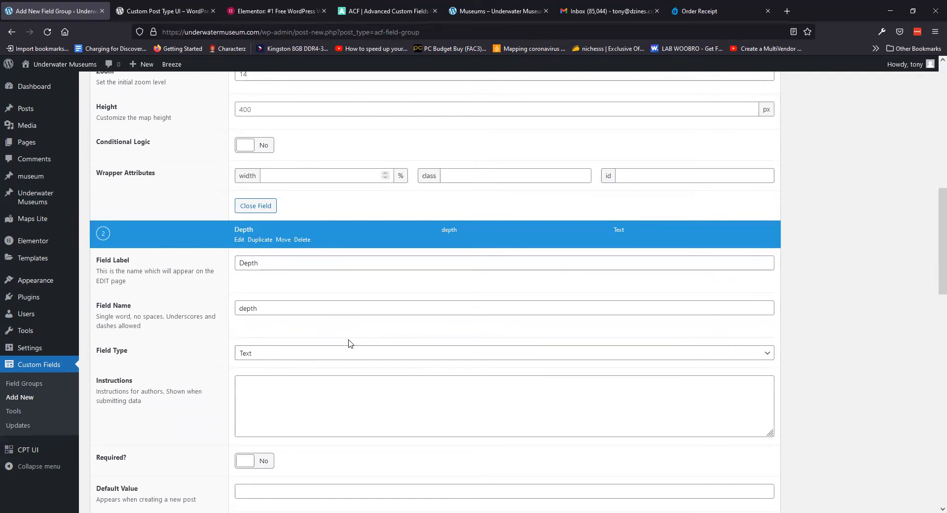
{"action": "scroll", "coordinate": [222, 362], "scroll_direction": "down", "scroll_amount": 7}
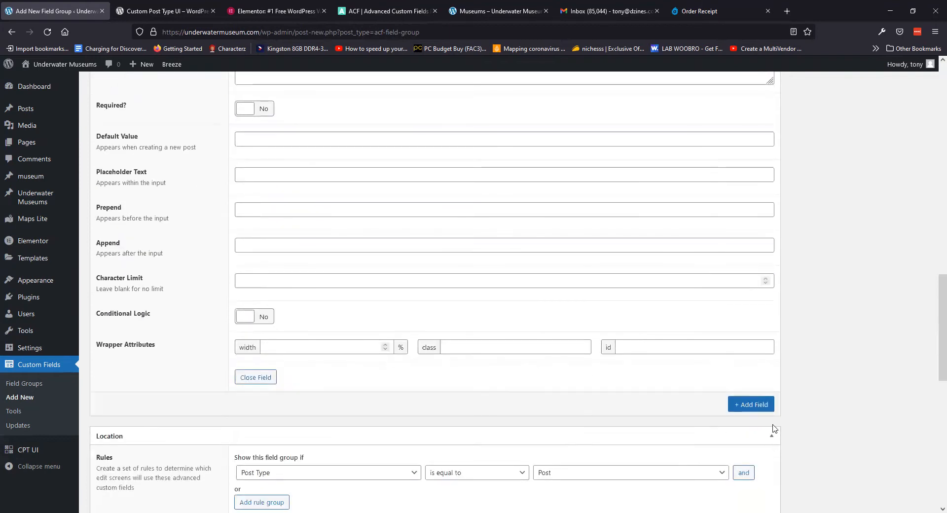
Add a third field labelled Install date with the Date Picker type
{"action": "left_click", "coordinate": [755, 404]}
{"action": "scroll", "coordinate": [196, 393], "scroll_direction": "down", "scroll_amount": 2}
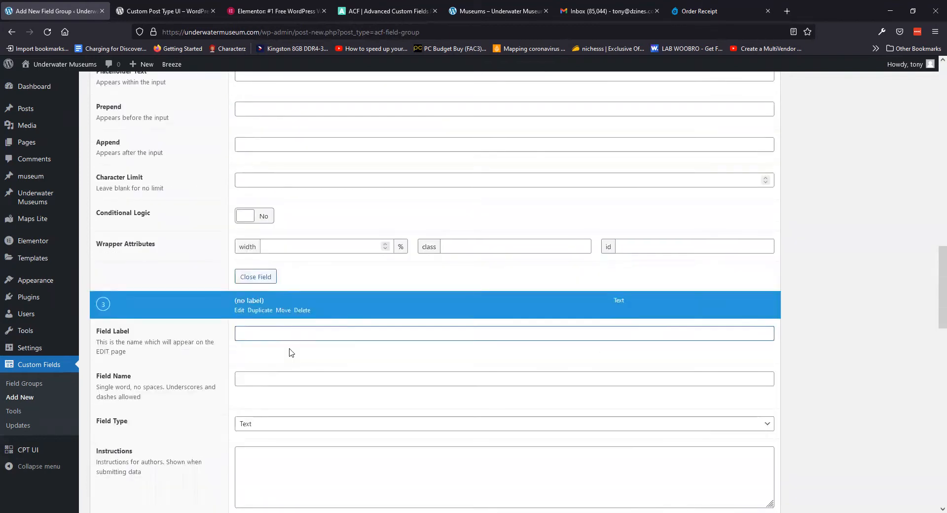
{"action": "type", "text": "Install date"}
{"action": "scroll", "coordinate": [291, 352], "scroll_direction": "down", "scroll_amount": 2}
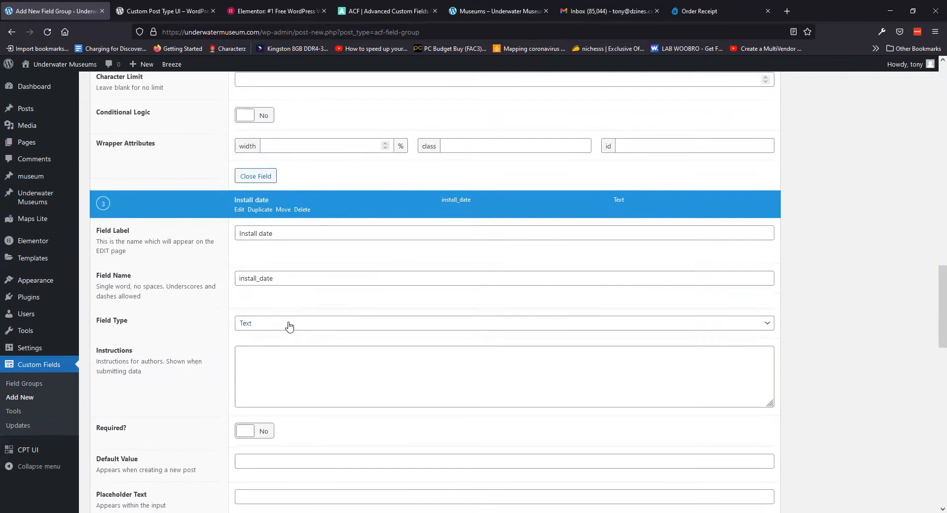
{"action": "left_click", "coordinate": [289, 323]}
{"action": "scroll", "coordinate": [334, 291], "scroll_direction": "down", "scroll_amount": 3}
{"action": "left_click", "coordinate": [334, 291]}
{"action": "scroll", "coordinate": [186, 339], "scroll_direction": "down", "scroll_amount": 4}
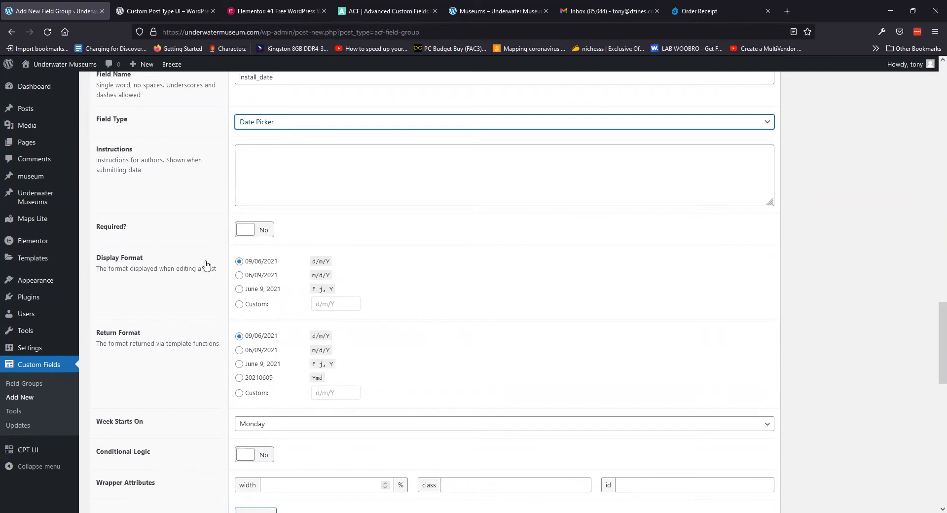
{"action": "scroll", "coordinate": [205, 236], "scroll_direction": "down", "scroll_amount": 3}
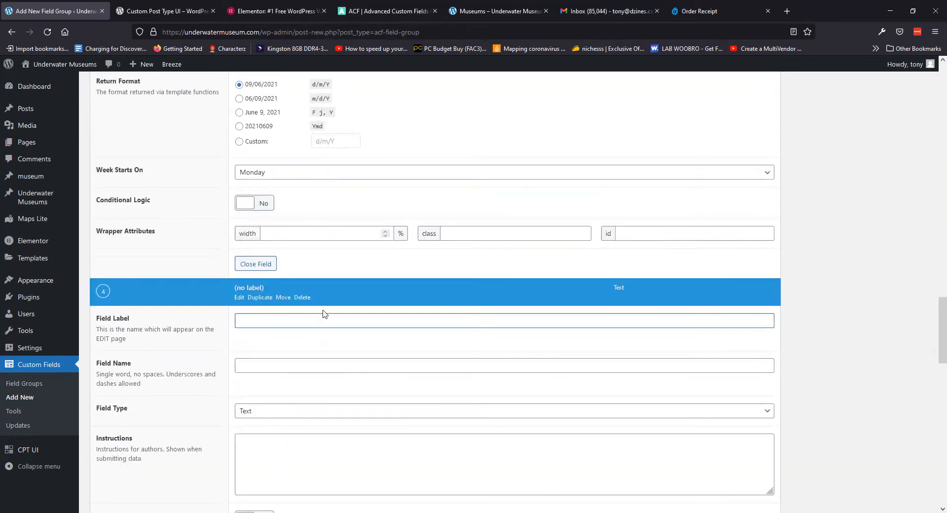
Set the fourth field, Gallery 1, to the Gallery field type
{"action": "type", "text": "Ga"}
{"action": "scroll", "coordinate": [314, 319], "scroll_direction": "down", "scroll_amount": 3}
{"action": "left_click", "coordinate": [340, 260]}
{"action": "left_click", "coordinate": [296, 445]}
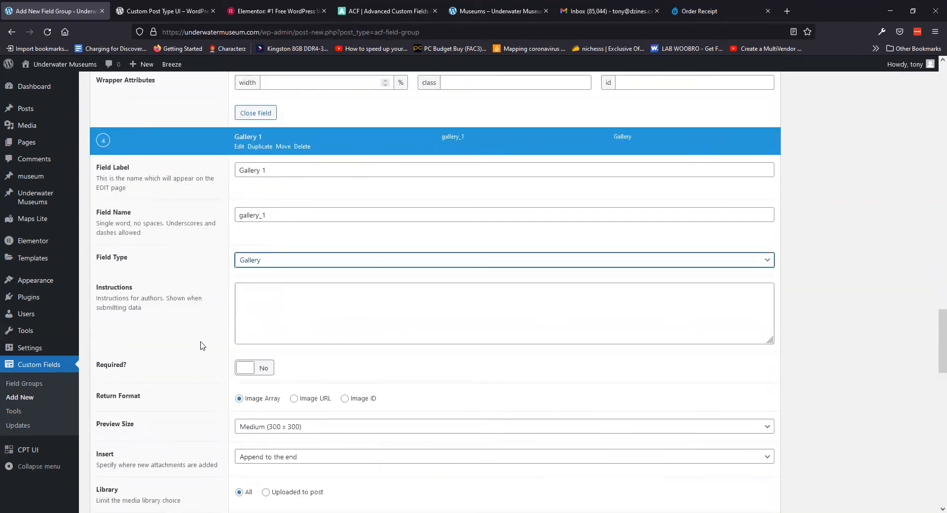
{"action": "scroll", "coordinate": [740, 350], "scroll_direction": "down", "scroll_amount": 3}
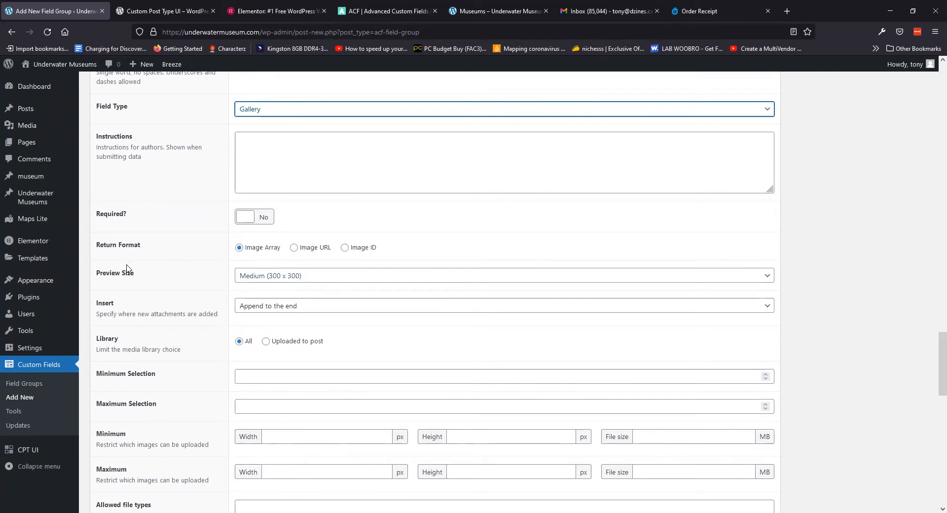
{"action": "left_click", "coordinate": [309, 277]}
{"action": "left_click", "coordinate": [195, 278]}
Set the fifth field, Gallery 2, to the Gallery field type
{"action": "scroll", "coordinate": [191, 264], "scroll_direction": "down", "scroll_amount": 7}
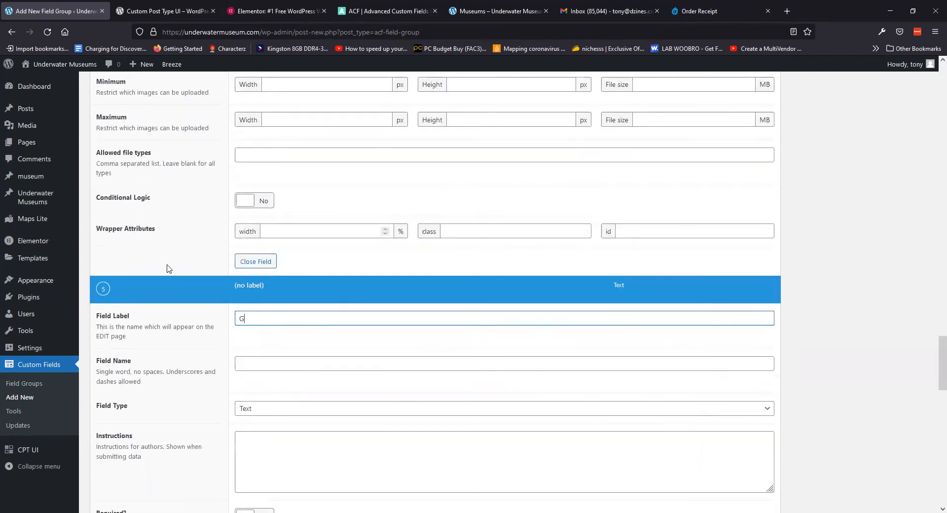
{"action": "left_click", "coordinate": [296, 408]}
{"action": "left_click", "coordinate": [311, 314]}
{"action": "scroll", "coordinate": [808, 352], "scroll_direction": "down", "scroll_amount": 12}
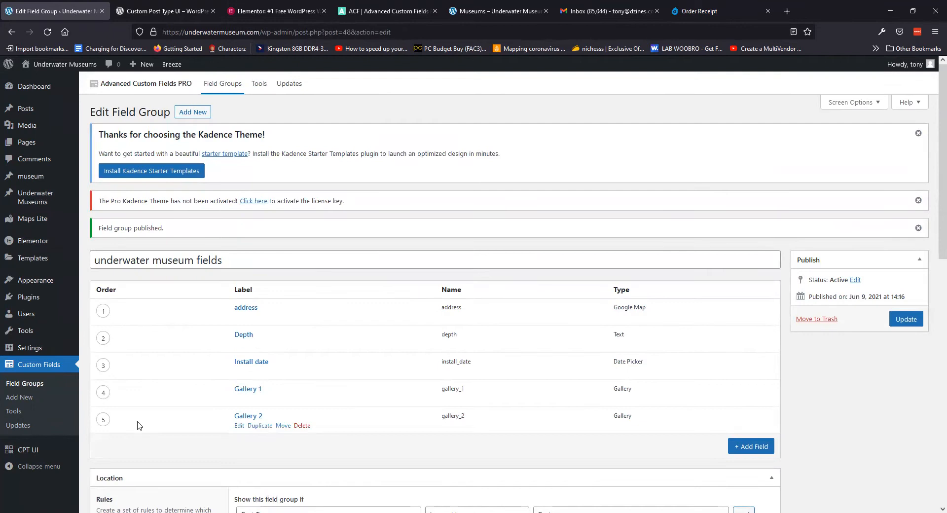
Set the location rule to Post Type is equal to Underwater Museum and update the group
{"action": "scroll", "coordinate": [140, 414], "scroll_direction": "down", "scroll_amount": 5}
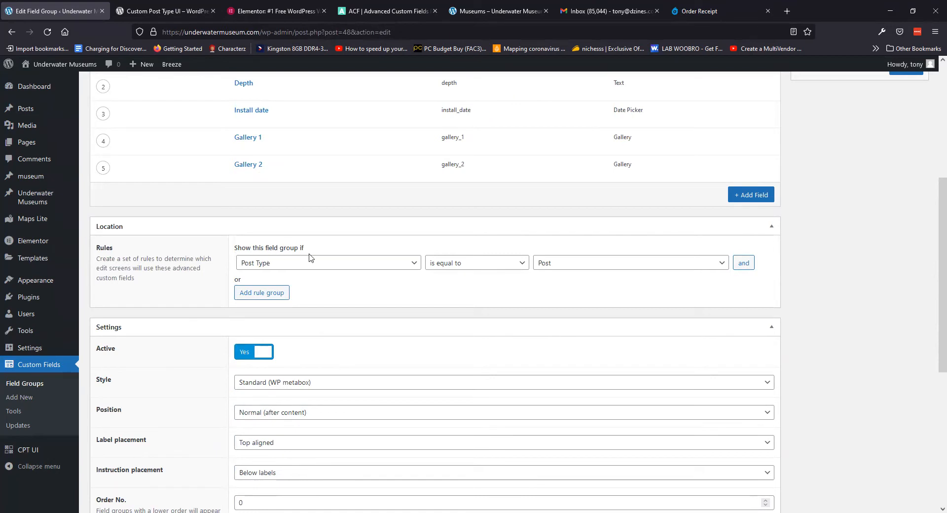
{"action": "left_click", "coordinate": [609, 271]}
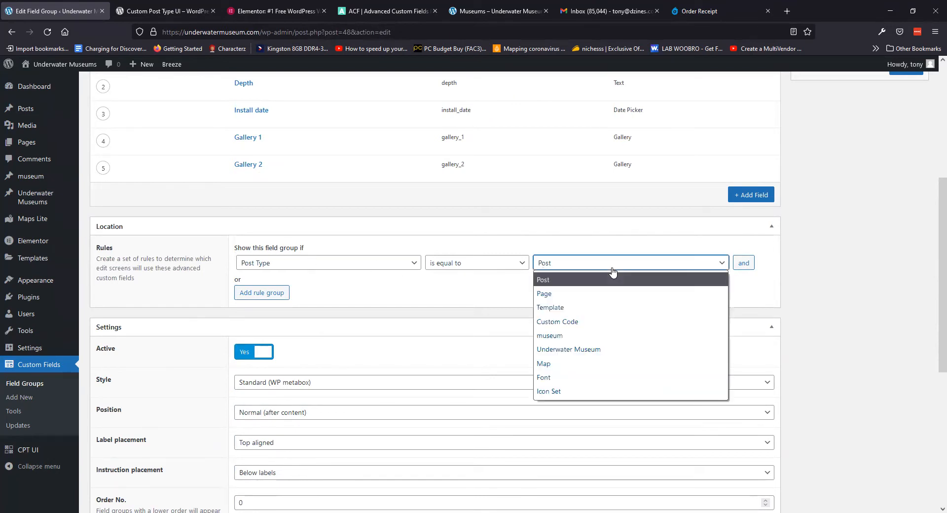
{"action": "left_click", "coordinate": [598, 349]}
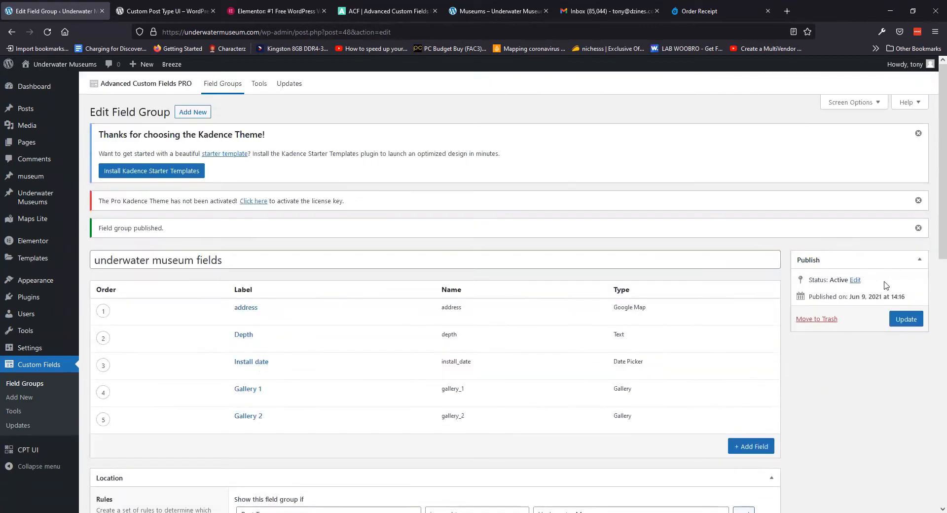
{"action": "scroll", "coordinate": [838, 363], "scroll_direction": "up", "scroll_amount": 5}
{"action": "left_click", "coordinate": [915, 319]}
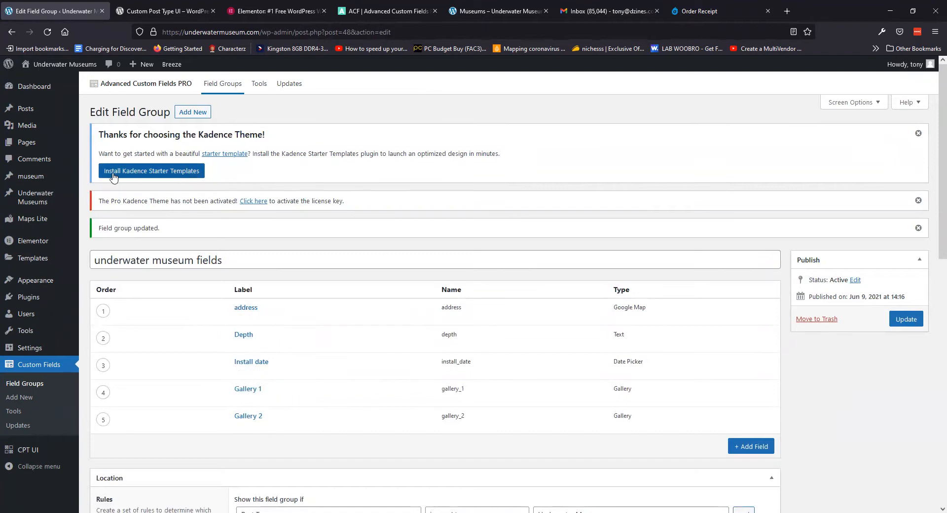
{"action": "mouse_move", "coordinate": [30, 193]}
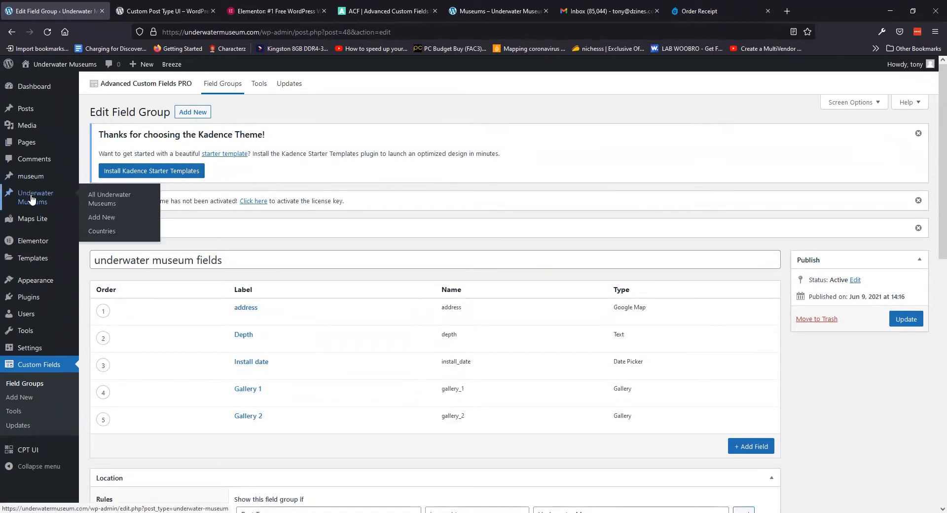
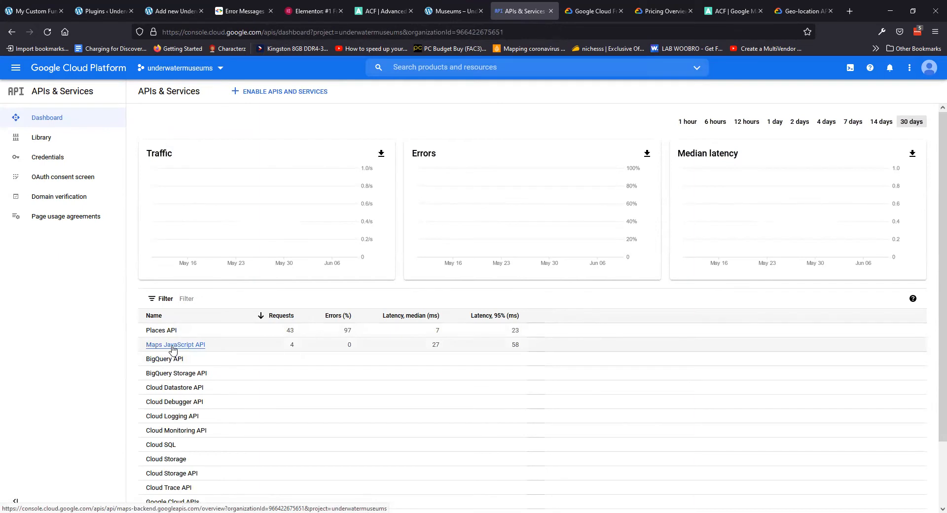
Enable the Maps JavaScript API and Places API for the museum project, then go to Credentials
{"action": "left_click", "coordinate": [55, 157]}
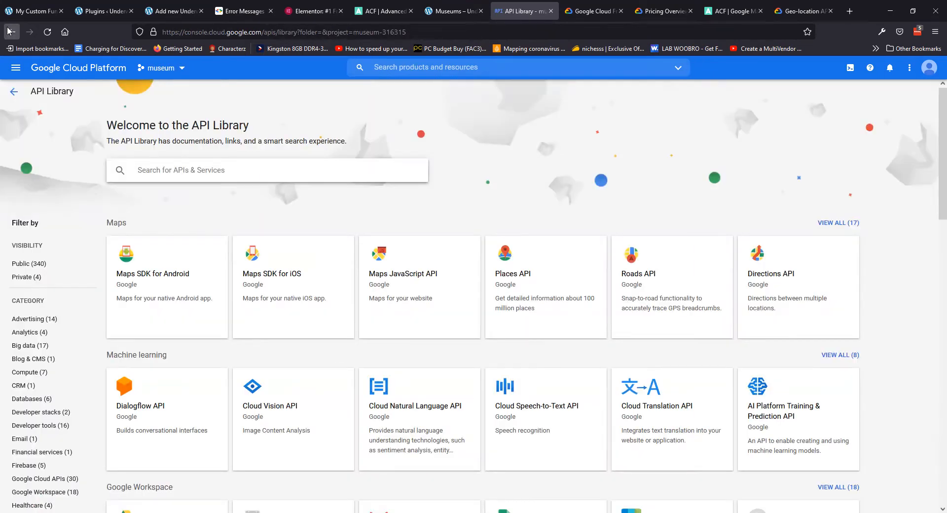
{"action": "left_click", "coordinate": [388, 277]}
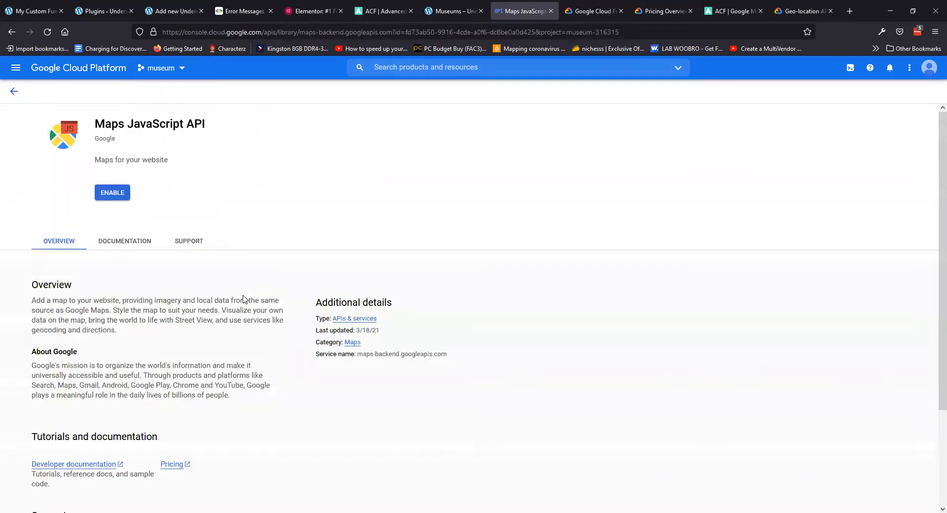
{"action": "left_click", "coordinate": [120, 192]}
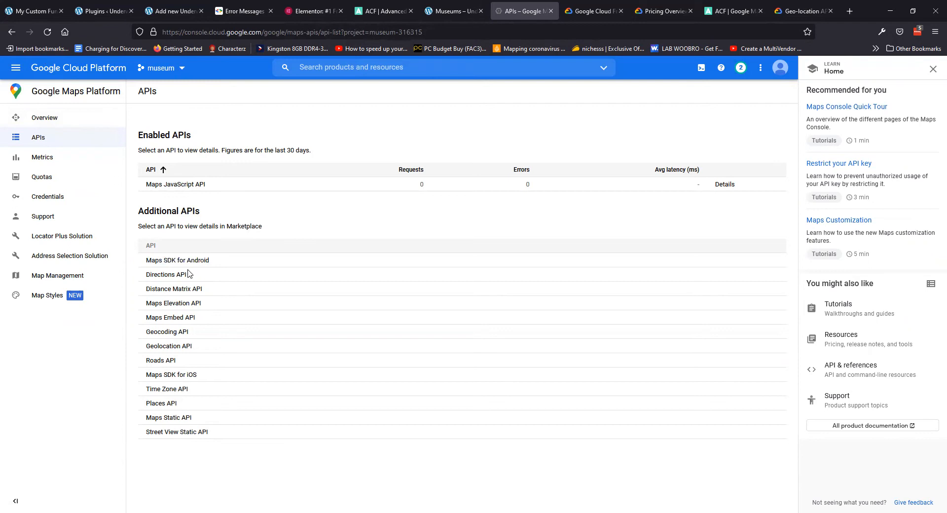
{"action": "left_click", "coordinate": [165, 404]}
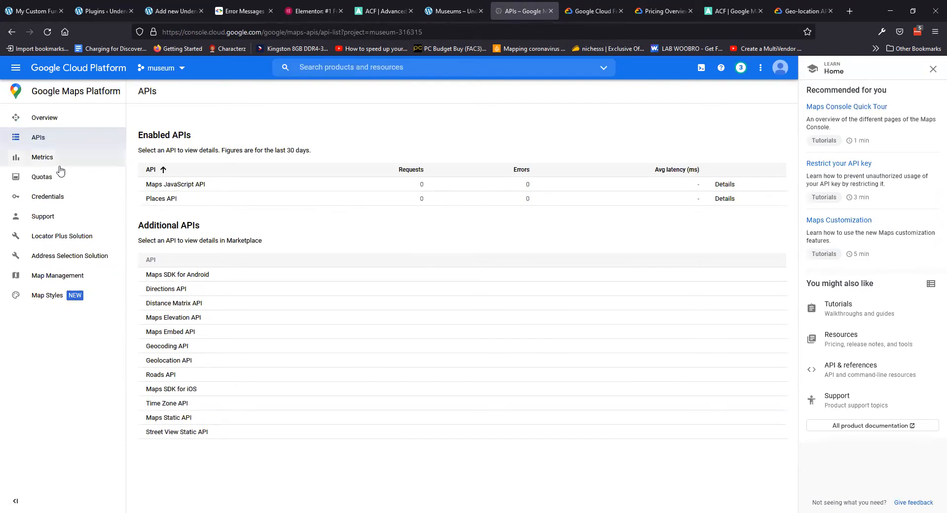
{"action": "left_click", "coordinate": [57, 198]}
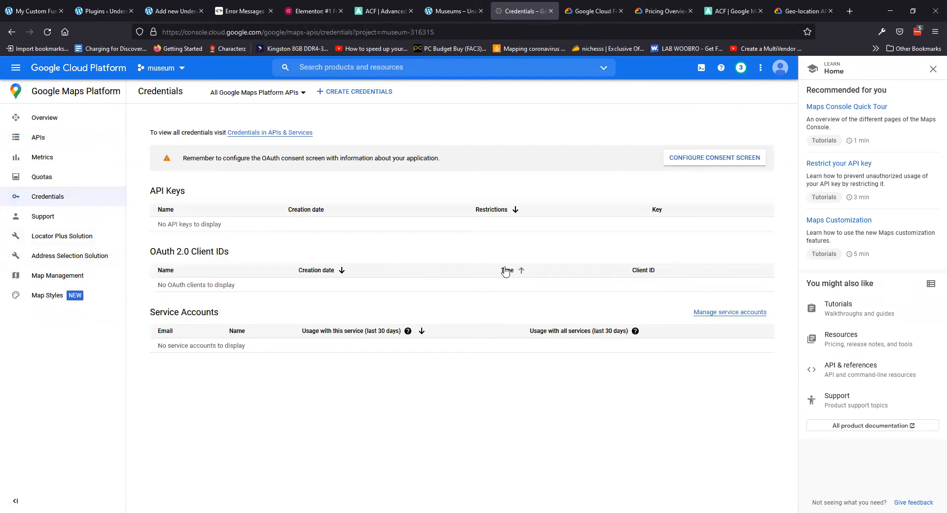
Create and copy API key 1, open its restriction page, then return to WordPress Plugins
{"action": "left_click", "coordinate": [348, 91]}
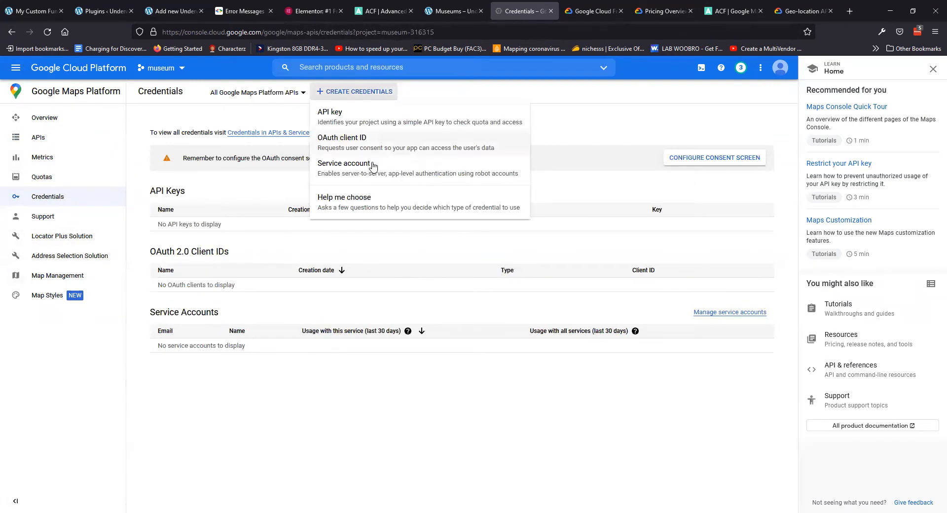
{"action": "left_click", "coordinate": [337, 116]}
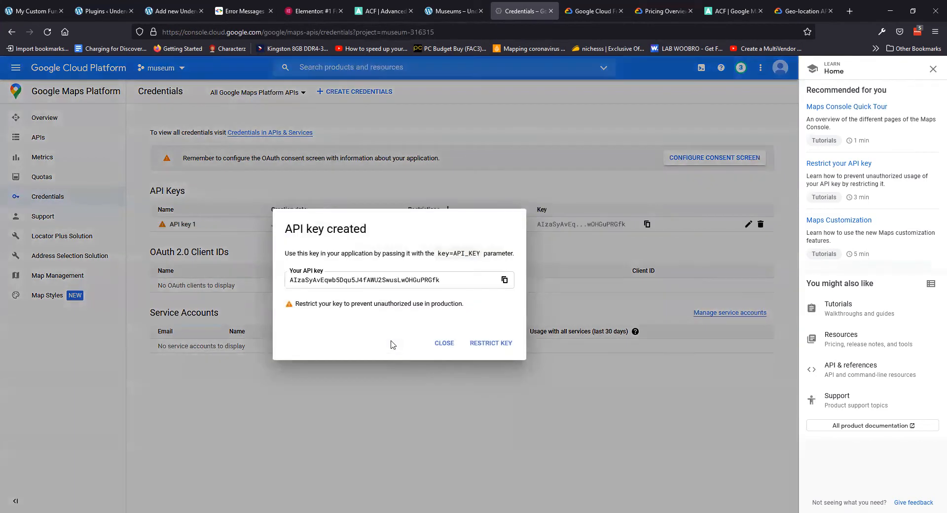
{"action": "left_click", "coordinate": [505, 280]}
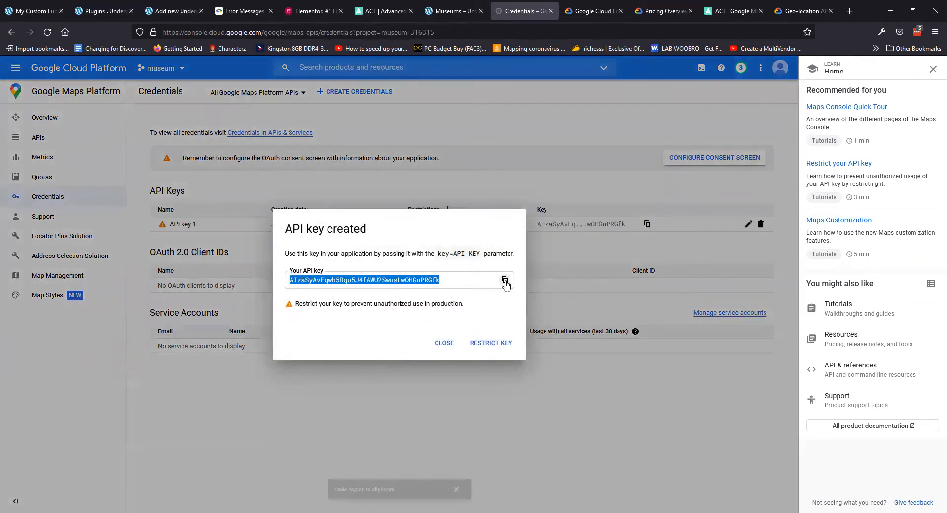
{"action": "left_click", "coordinate": [444, 344]}
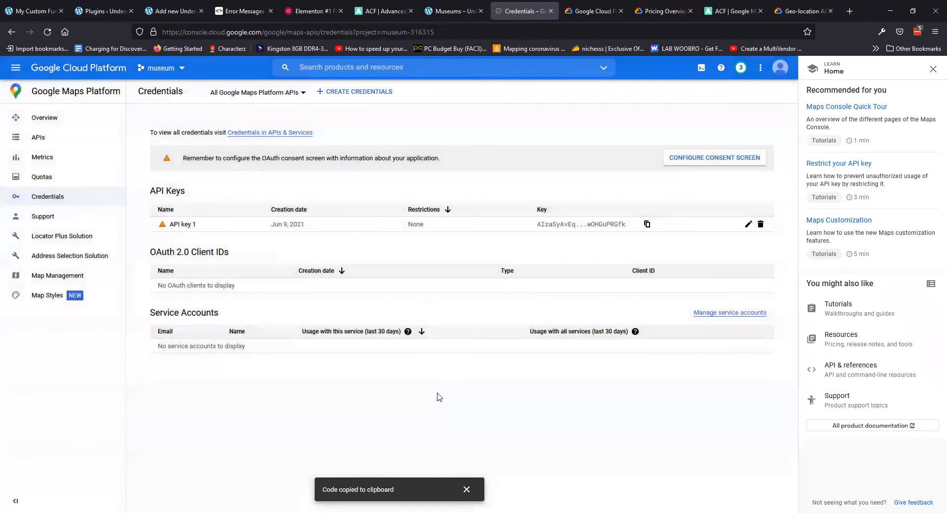
{"action": "left_click", "coordinate": [182, 224]}
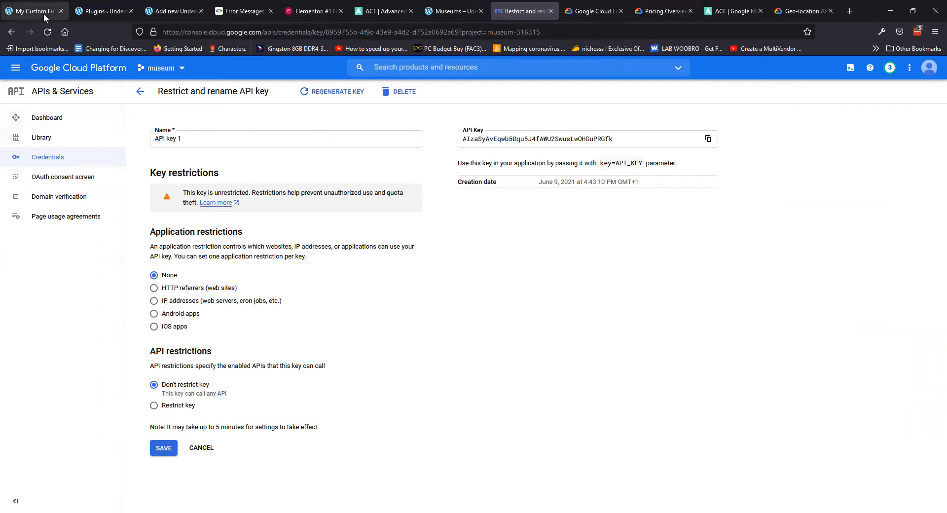
{"action": "left_click", "coordinate": [61, 11]}
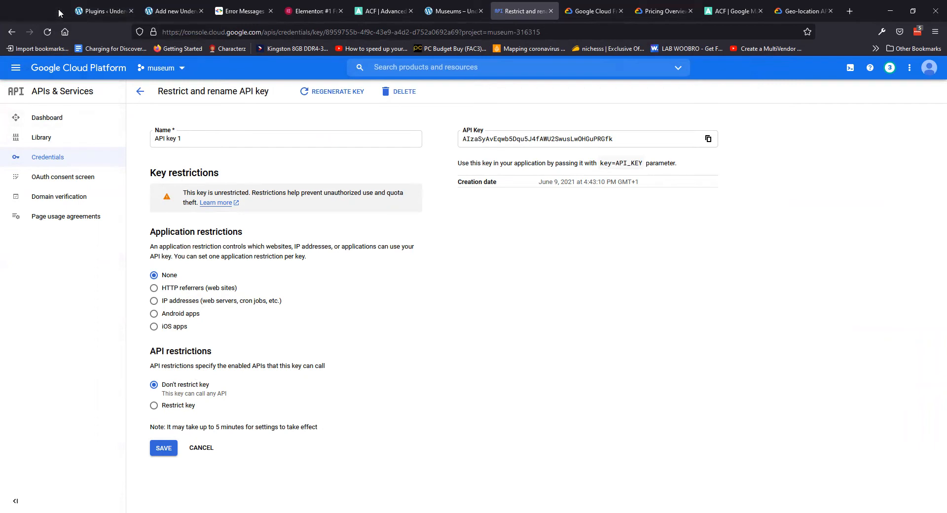
{"action": "left_click", "coordinate": [35, 12]}
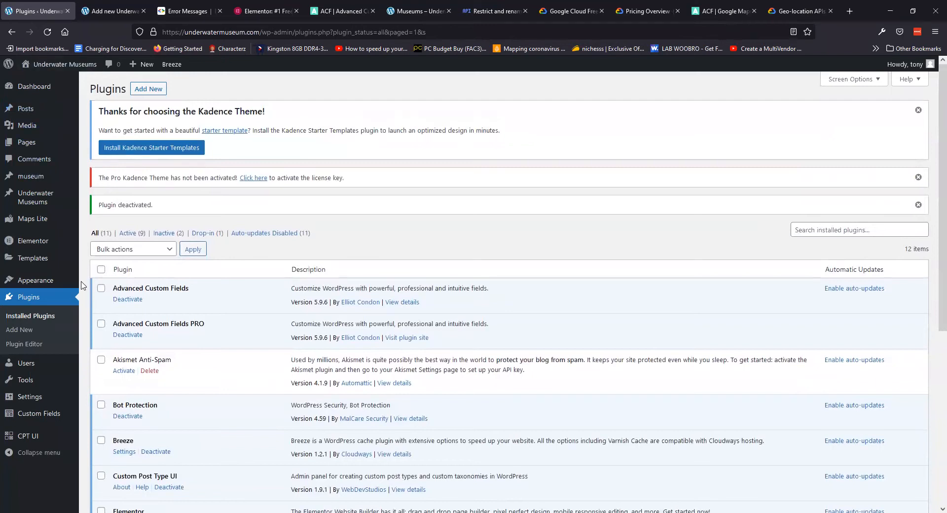
Replace Elementor's Google Maps Embed API Key under Integrations with the copied key and save
{"action": "mouse_move", "coordinate": [34, 241]}
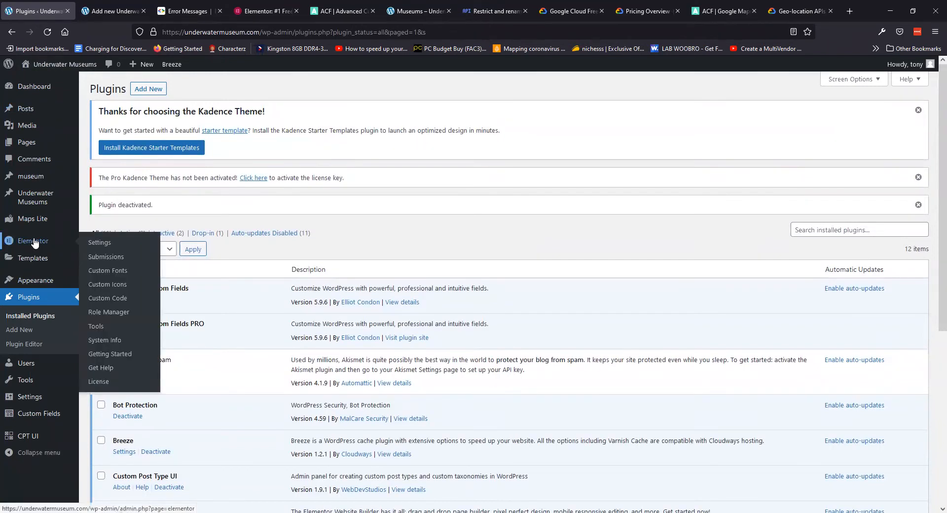
{"action": "left_click", "coordinate": [115, 243]}
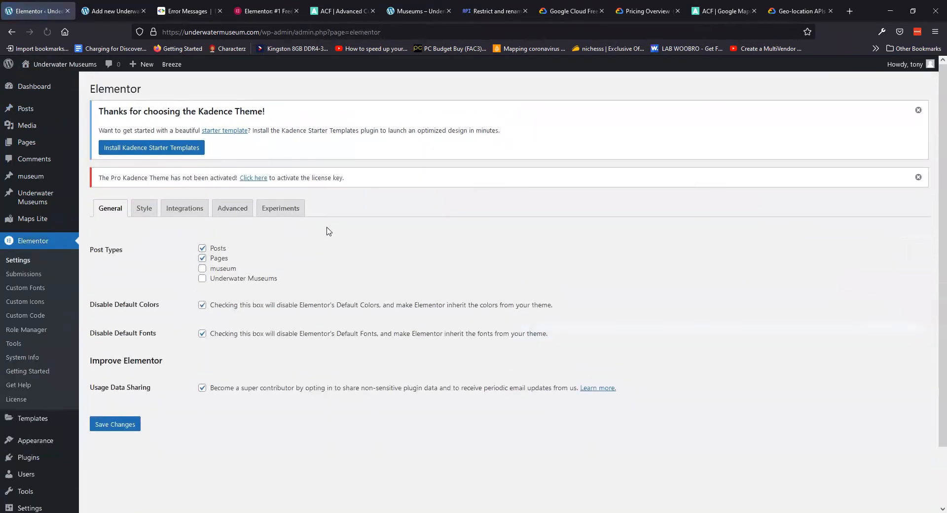
{"action": "left_click", "coordinate": [187, 208]}
{"action": "triple_click", "coordinate": [260, 288]}
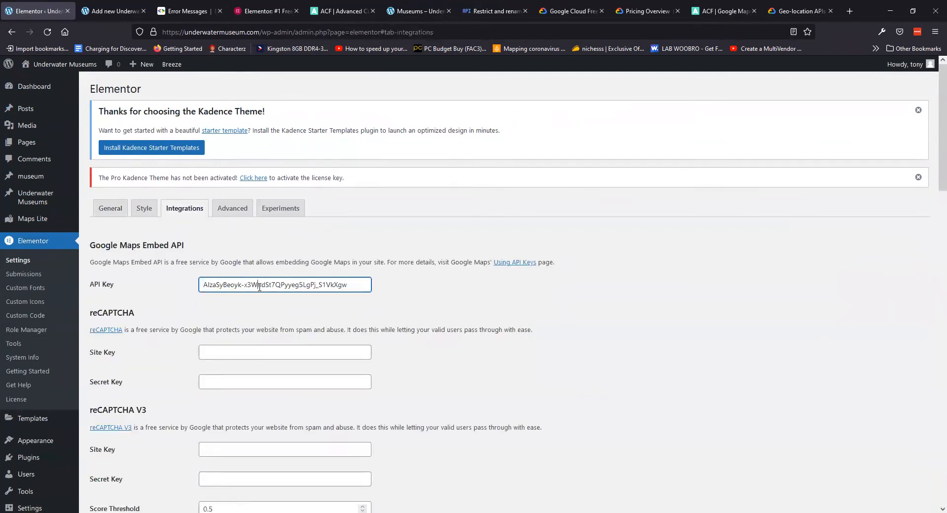
{"action": "right_click", "coordinate": [258, 285]}
{"action": "left_click", "coordinate": [286, 354]}
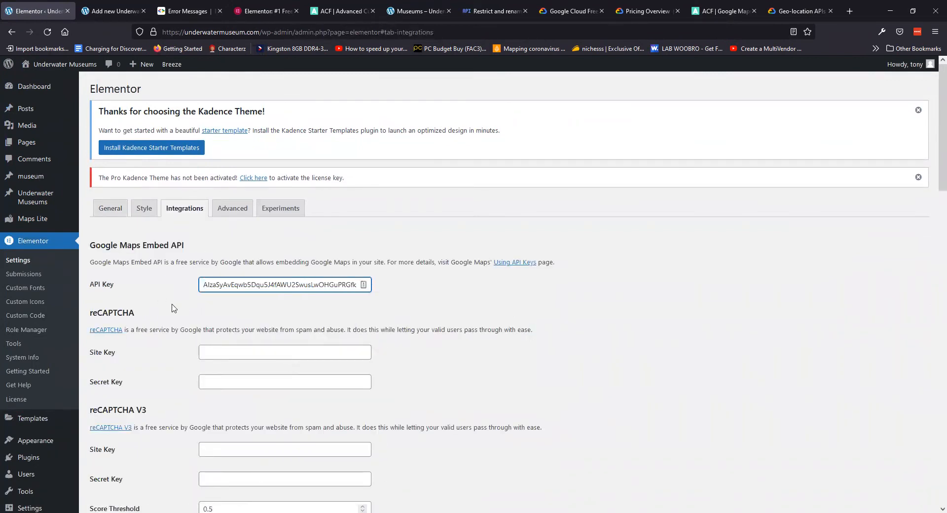
{"action": "scroll", "coordinate": [174, 308], "scroll_direction": "down", "scroll_amount": 20}
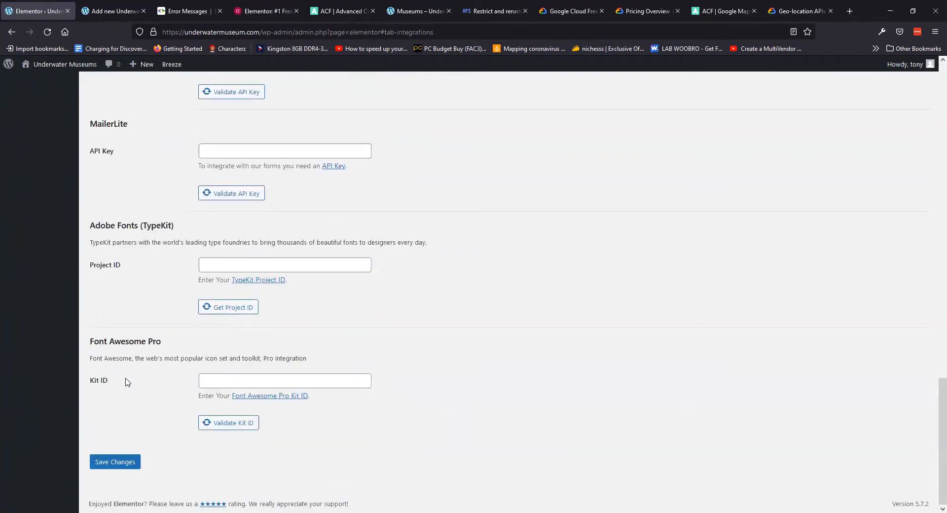
{"action": "left_click", "coordinate": [115, 461]}
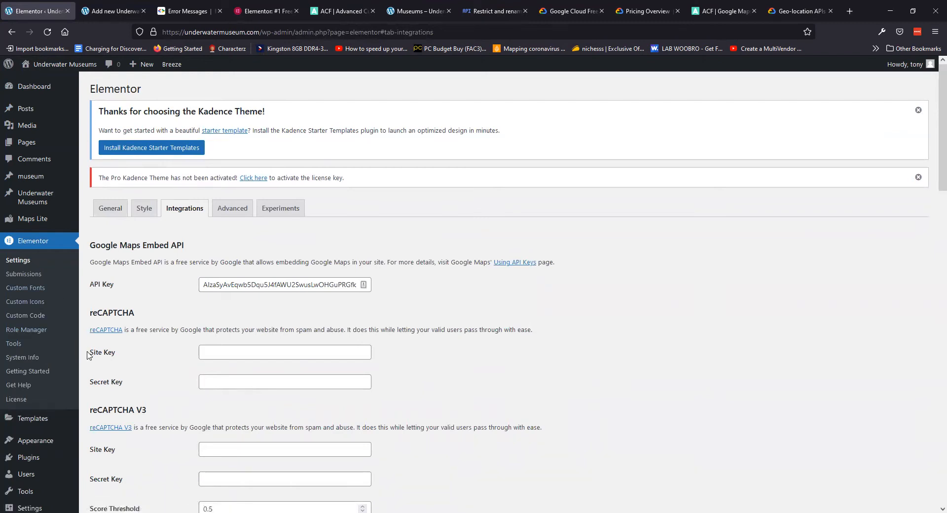
{"action": "scroll", "coordinate": [87, 356], "scroll_direction": "down", "scroll_amount": 3}
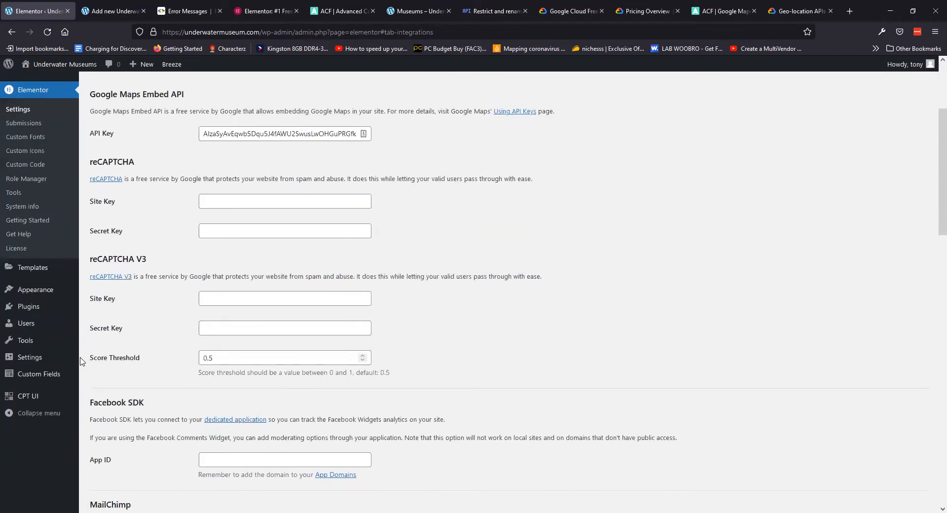
{"action": "mouse_move", "coordinate": [30, 380]}
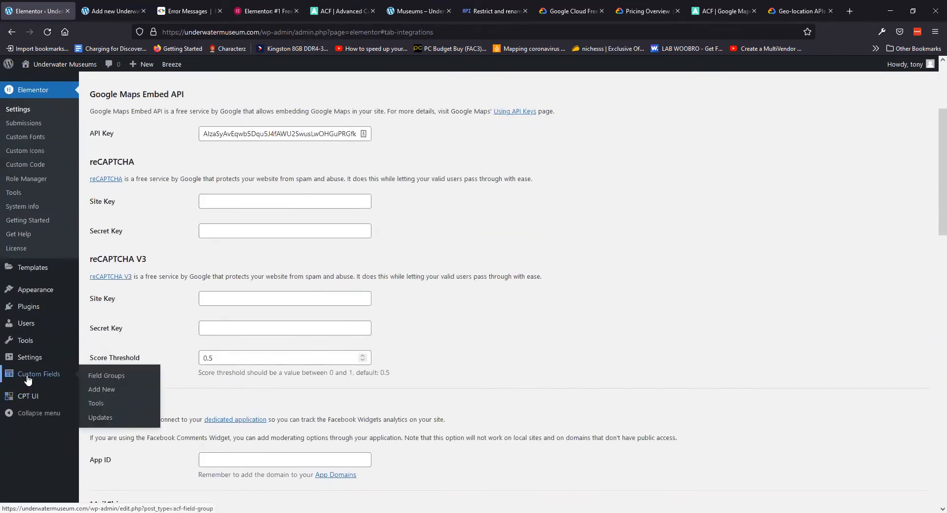
{"action": "mouse_move", "coordinate": [30, 290]}
{"action": "mouse_move", "coordinate": [31, 306]}
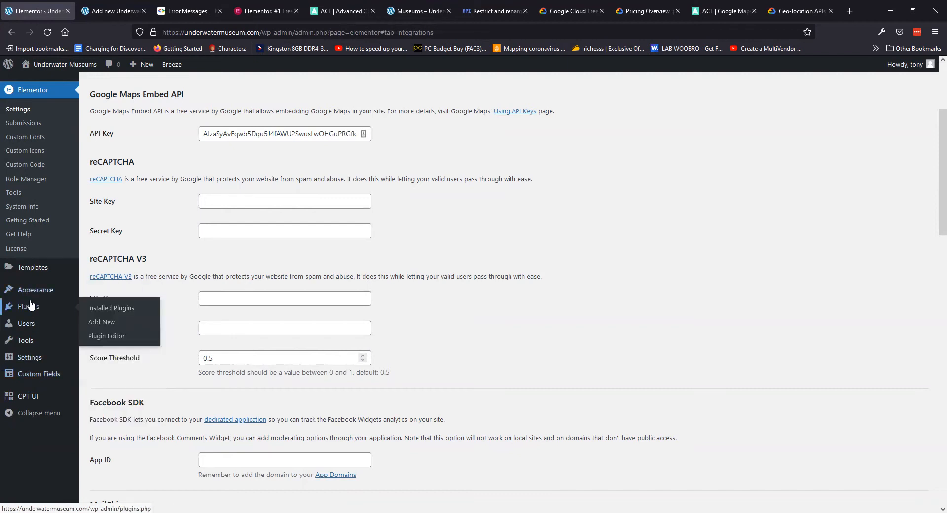
Search for, install and activate the My Custom Functions plugin
{"action": "left_click", "coordinate": [101, 323]}
{"action": "left_click", "coordinate": [817, 208]}
{"action": "type", "text": "s"}
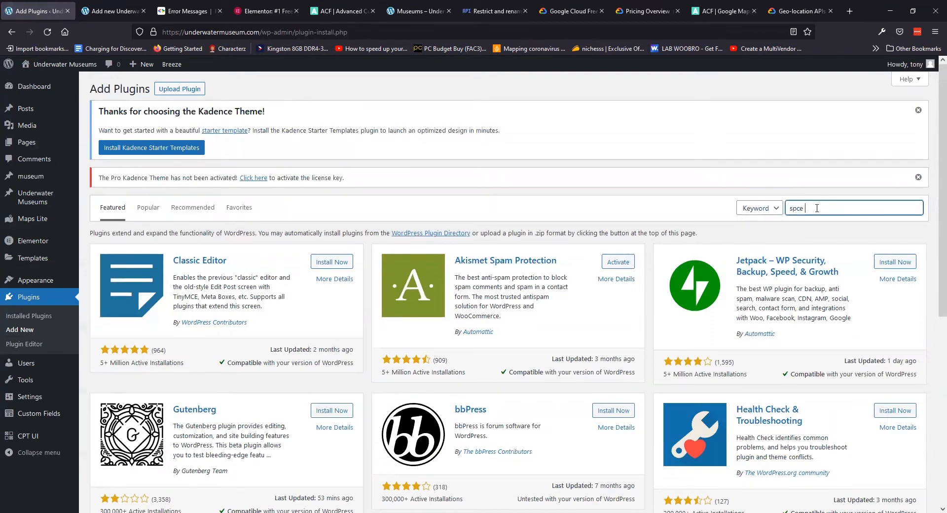
{"action": "type", "text": "pce"}
{"action": "key", "text": "BackSpace"}
{"action": "key", "text": "BackSpace"}
{"action": "type", "text": "ac chimp"}
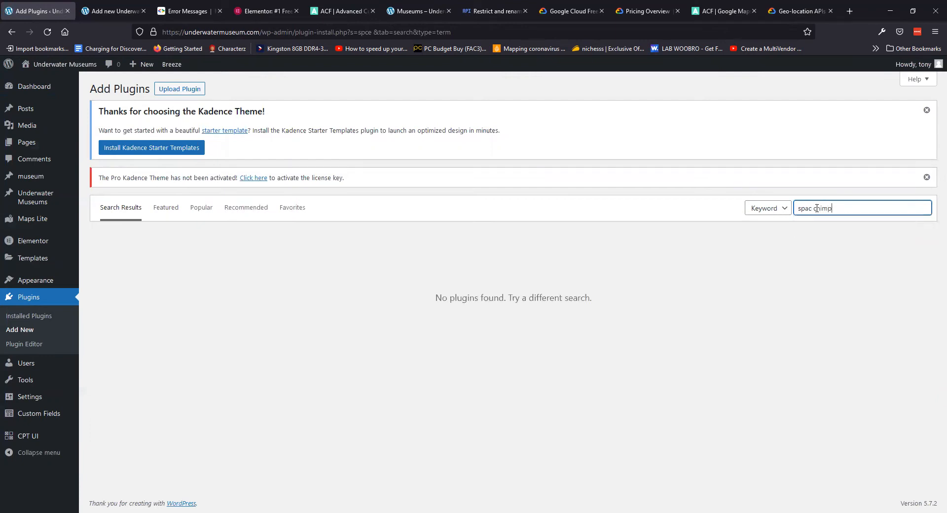
{"action": "left_click", "coordinate": [812, 208]}
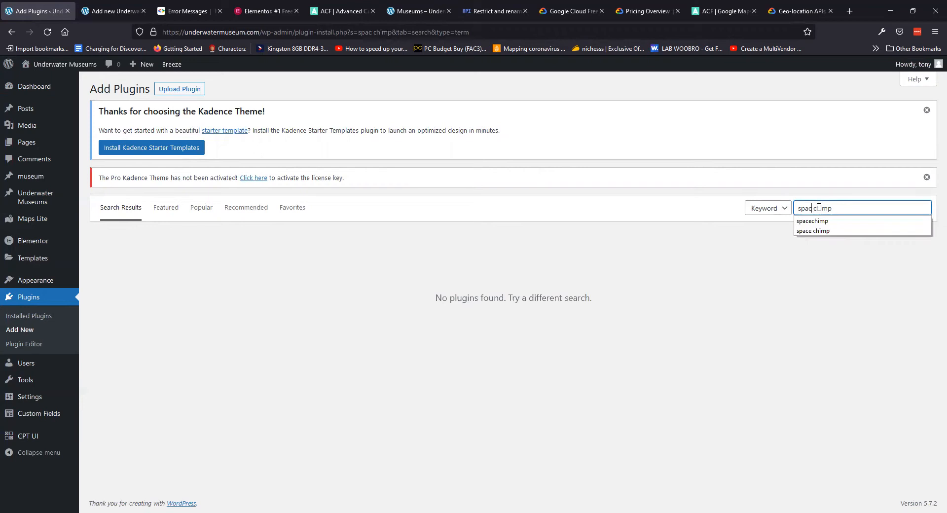
{"action": "type", "text": "e"}
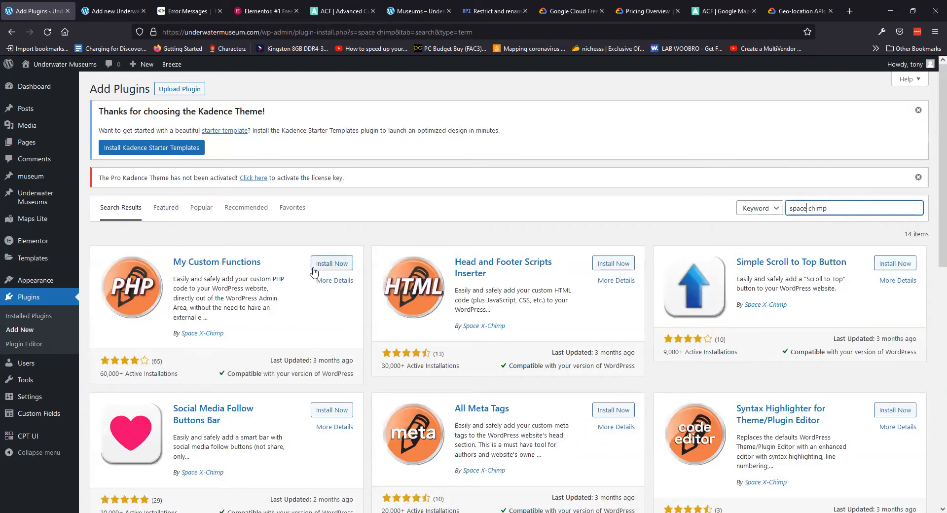
{"action": "left_click", "coordinate": [320, 264]}
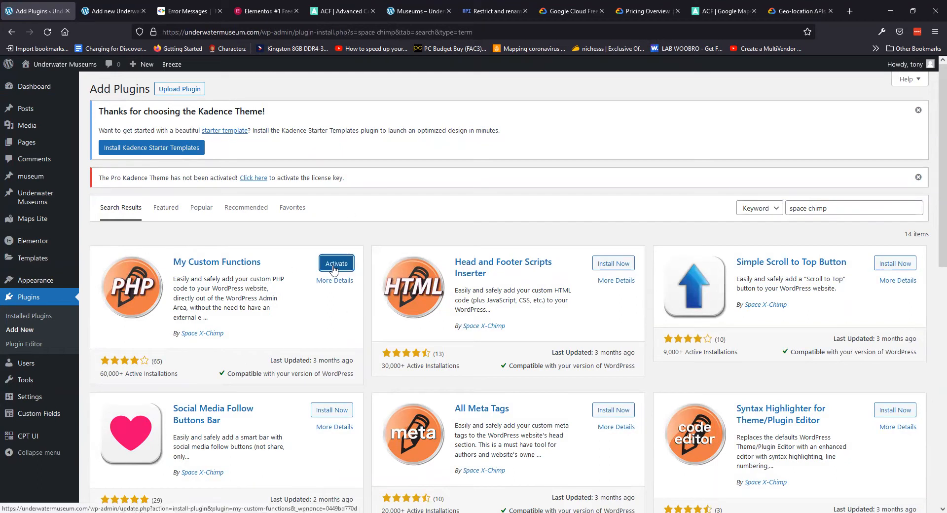
{"action": "left_click", "coordinate": [332, 266]}
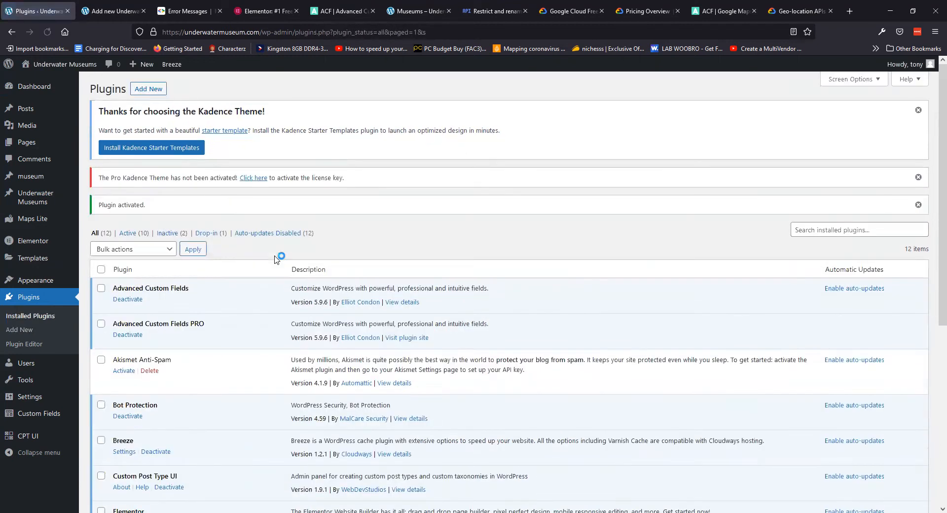
Paste the Google Maps API key into the My Custom Functions code box with blank lines below
{"action": "scroll", "coordinate": [276, 255], "scroll_direction": "down", "scroll_amount": 6}
{"action": "left_click", "coordinate": [178, 414]}
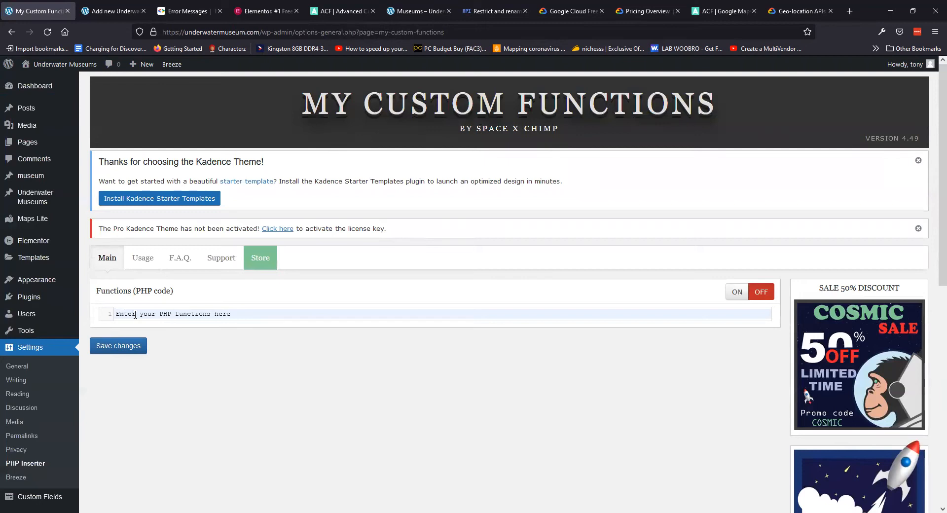
{"action": "left_click", "coordinate": [187, 313]}
{"action": "key", "text": "ctrl+v"}
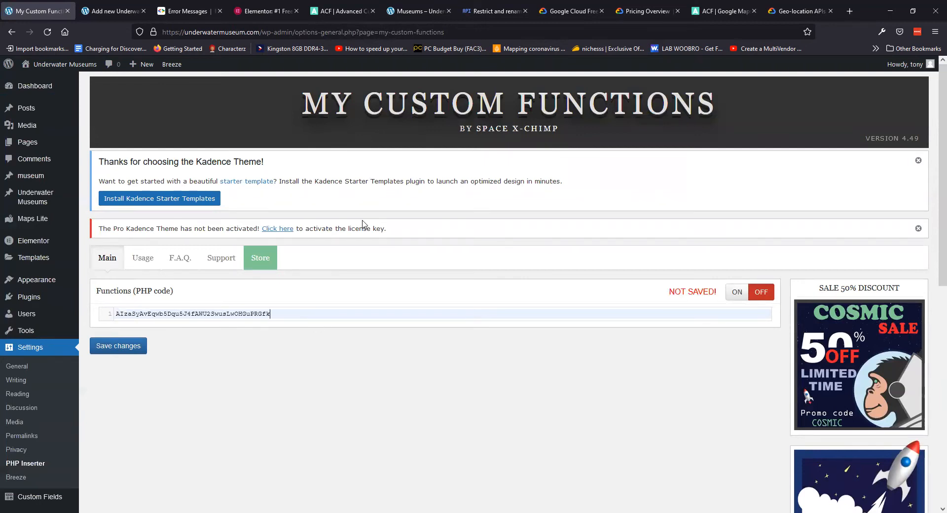
{"action": "key", "text": "Return"}
{"action": "key", "text": "Return"}
{"action": "key", "text": "Return"}
{"action": "key", "text": "Tab"}
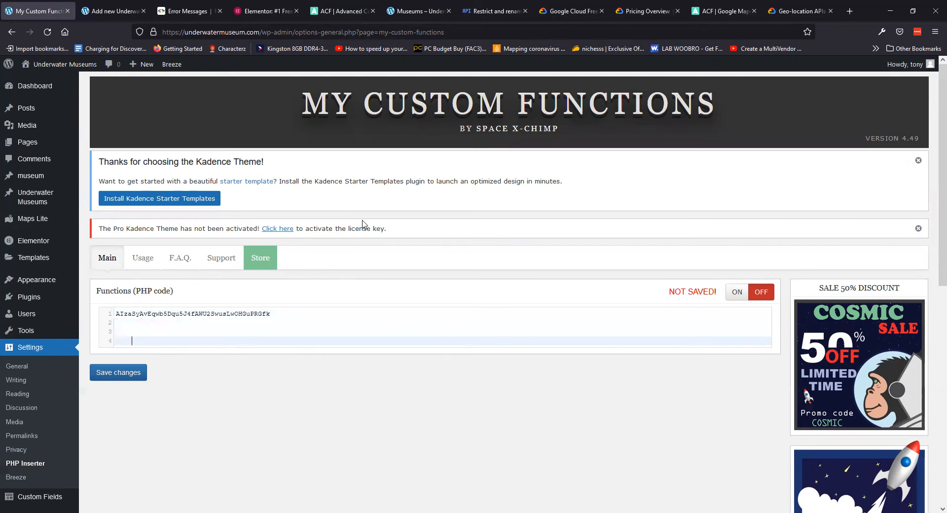
{"action": "left_click", "coordinate": [720, 9]}
{"action": "scroll", "coordinate": [173, 250], "scroll_direction": "up", "scroll_amount": 10}
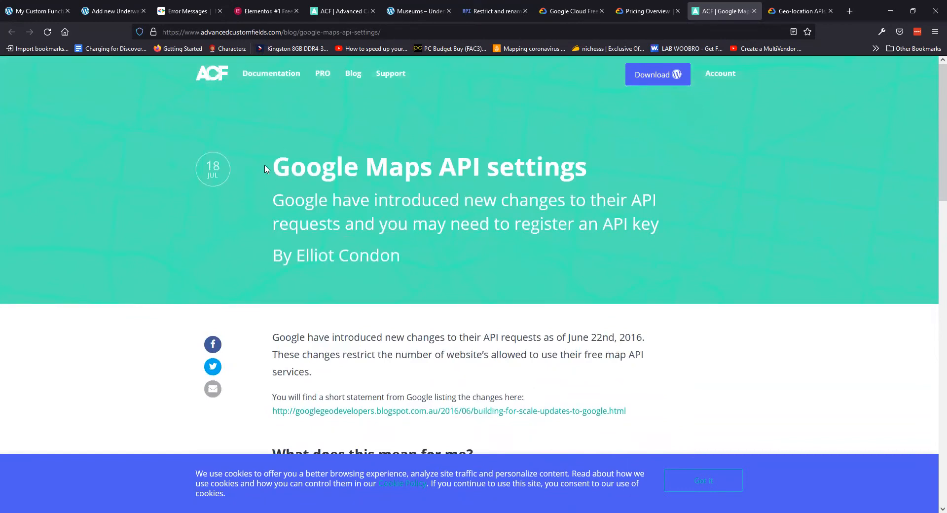
Copy the functions.php acf/fields/google_map/api example code from the ACF article
{"action": "left_click_drag", "start_coordinate": [276, 168], "coordinate": [565, 175]}
{"action": "left_click", "coordinate": [313, 265]}
{"action": "scroll", "coordinate": [239, 243], "scroll_direction": "down", "scroll_amount": 9}
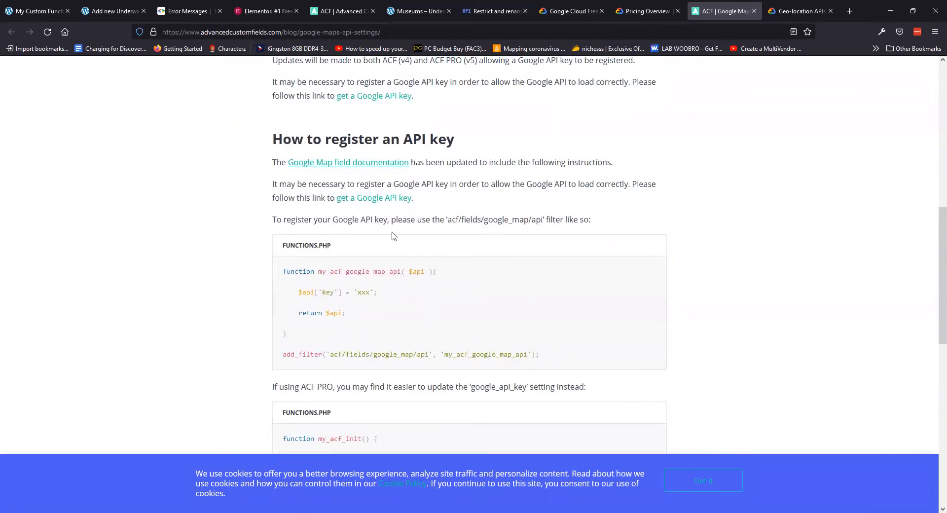
{"action": "left_click_drag", "start_coordinate": [540, 354], "coordinate": [280, 280]}
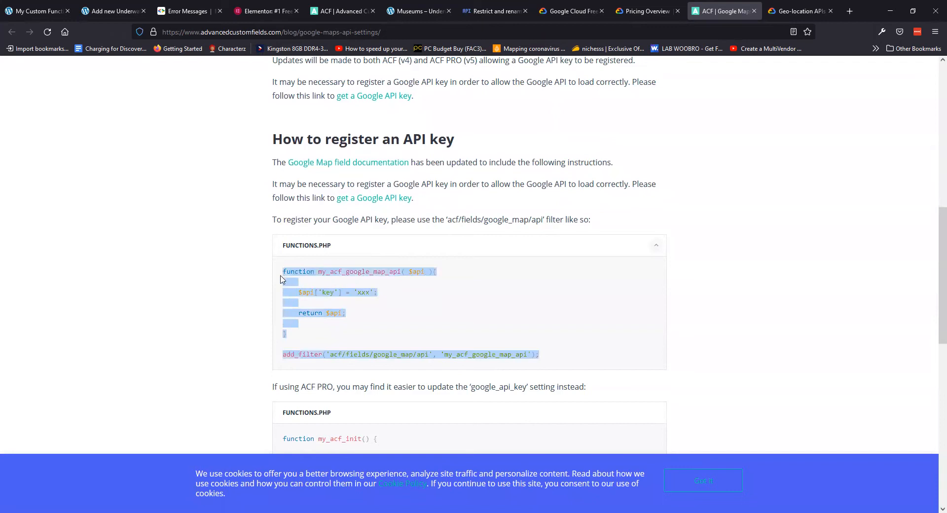
{"action": "right_click", "coordinate": [324, 269]}
{"action": "left_click", "coordinate": [343, 277]}
{"action": "left_click", "coordinate": [113, 14]}
Leave the unsaved editor and move the API key into the filter code's xxx placeholder
{"action": "left_click", "coordinate": [142, 12]}
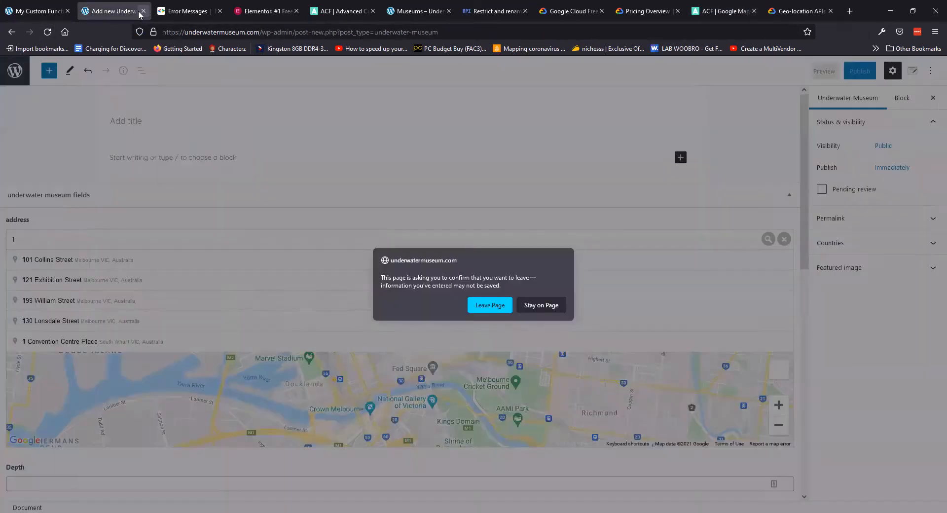
{"action": "key", "text": "Return"}
{"action": "left_click_drag", "start_coordinate": [278, 312], "coordinate": [29, 318]}
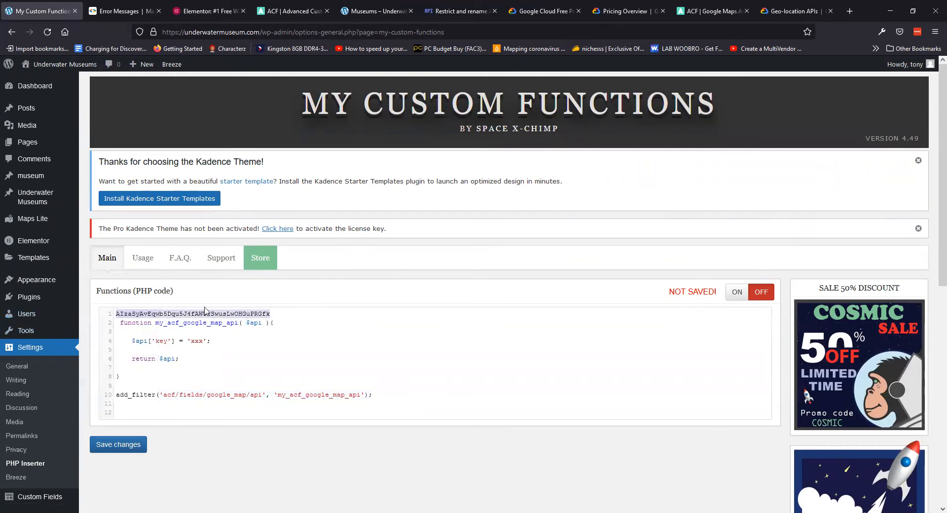
{"action": "key", "text": "BackSpace"}
{"action": "double_click", "coordinate": [196, 341]}
{"action": "key", "text": "ctrl+v"}
Remove the stray space and empty first line, switch the snippet on, and save
{"action": "left_click", "coordinate": [119, 324]}
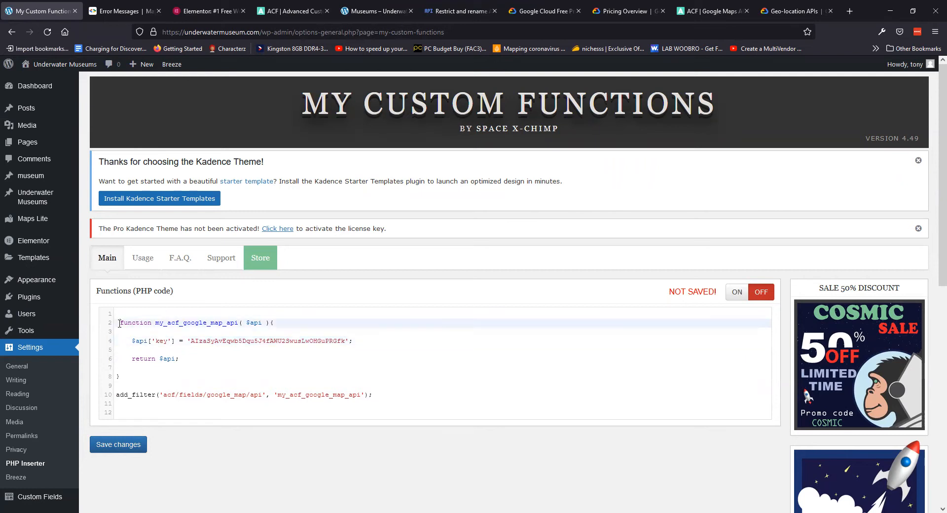
{"action": "key", "text": "BackSpace"}
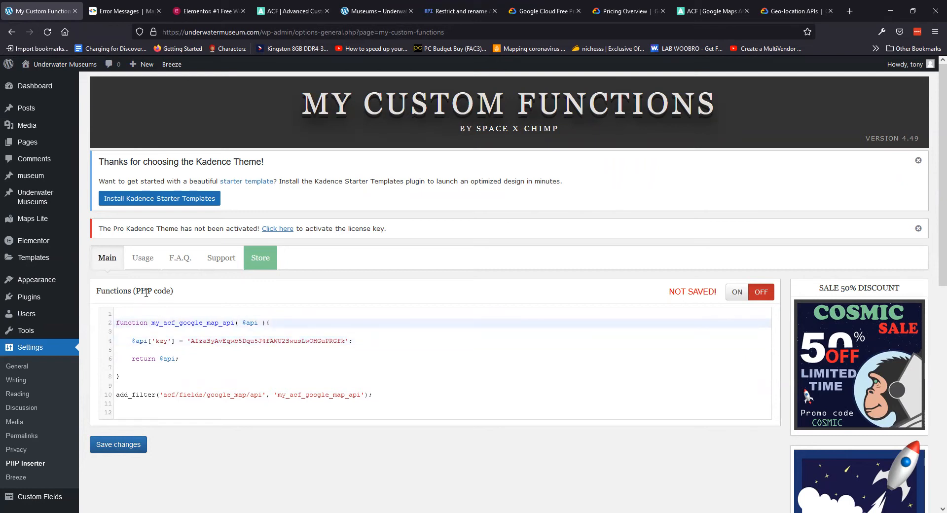
{"action": "key", "text": "BackSpace"}
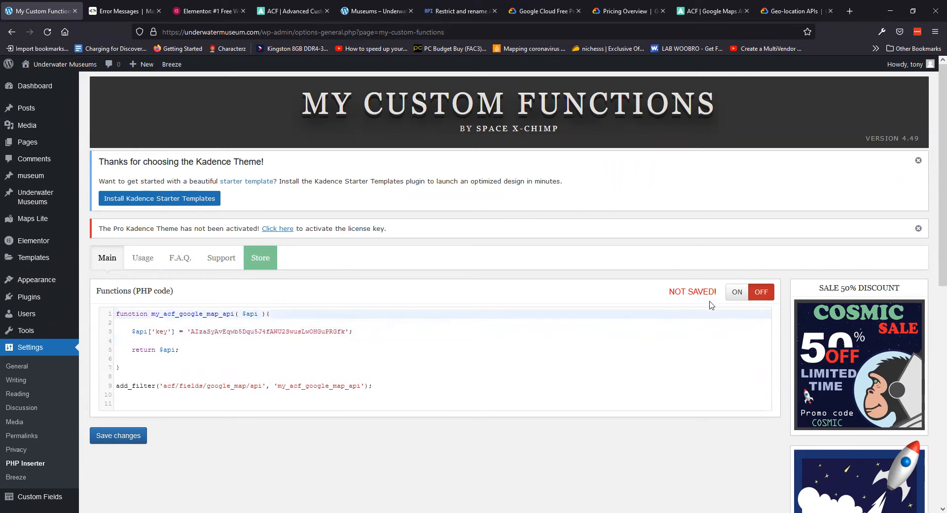
{"action": "left_click", "coordinate": [737, 291]}
{"action": "left_click", "coordinate": [119, 436]}
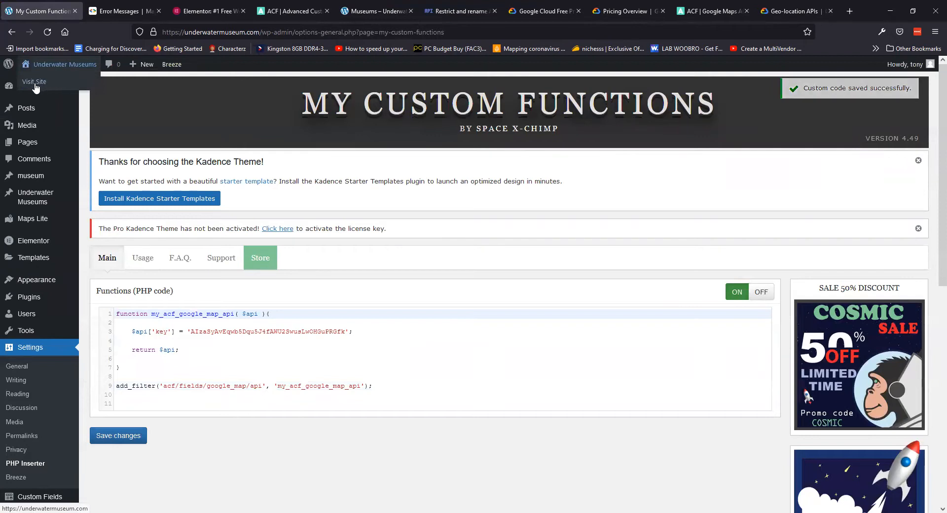
View the live Underwater Museums site, then start a new Underwater Museum post
{"action": "left_click", "coordinate": [47, 90]}
{"action": "left_click", "coordinate": [98, 16]}
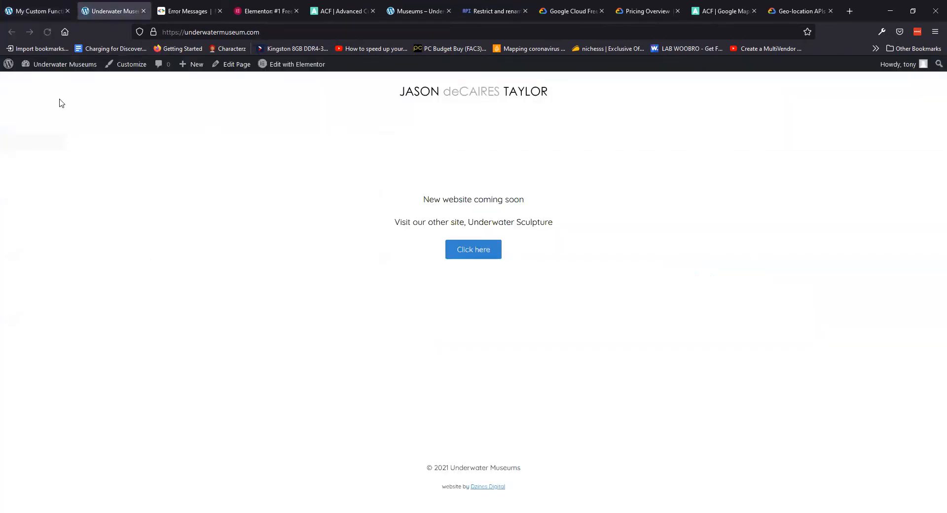
{"action": "left_click", "coordinate": [32, 14]}
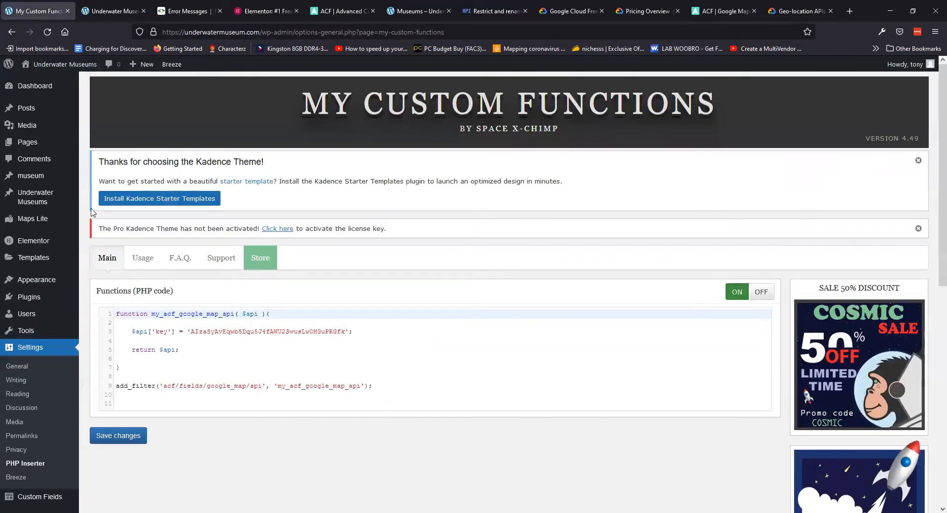
{"action": "mouse_move", "coordinate": [27, 198]}
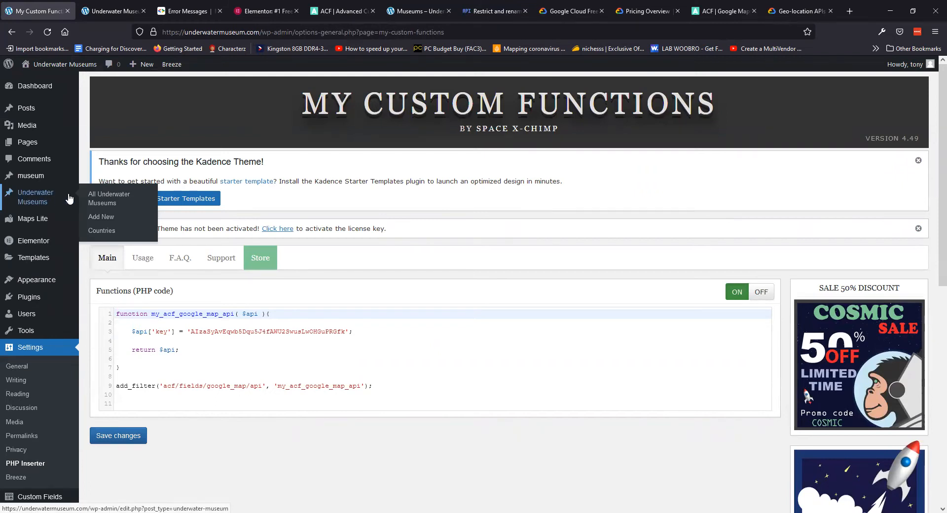
{"action": "left_click", "coordinate": [104, 217]}
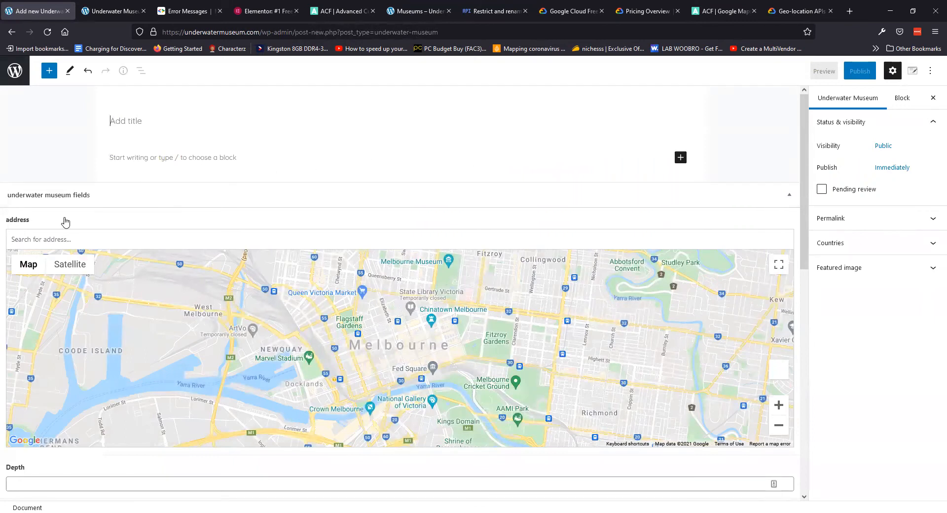
{"action": "left_click_drag", "start_coordinate": [419, 364], "coordinate": [442, 361]}
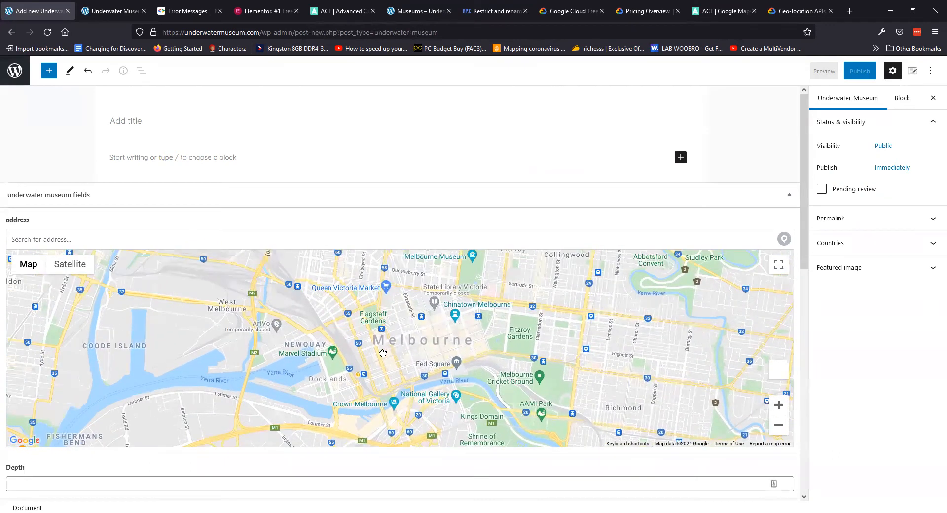
{"action": "left_click_drag", "start_coordinate": [384, 353], "coordinate": [361, 338]}
{"action": "left_click_drag", "start_coordinate": [503, 385], "coordinate": [503, 355]}
{"action": "left_click_drag", "start_coordinate": [520, 429], "coordinate": [446, 340]}
{"action": "left_click_drag", "start_coordinate": [505, 397], "coordinate": [513, 277]}
{"action": "left_click_drag", "start_coordinate": [499, 317], "coordinate": [486, 261]}
{"action": "left_click_drag", "start_coordinate": [471, 405], "coordinate": [444, 283]}
{"action": "left_click_drag", "start_coordinate": [493, 394], "coordinate": [446, 298]}
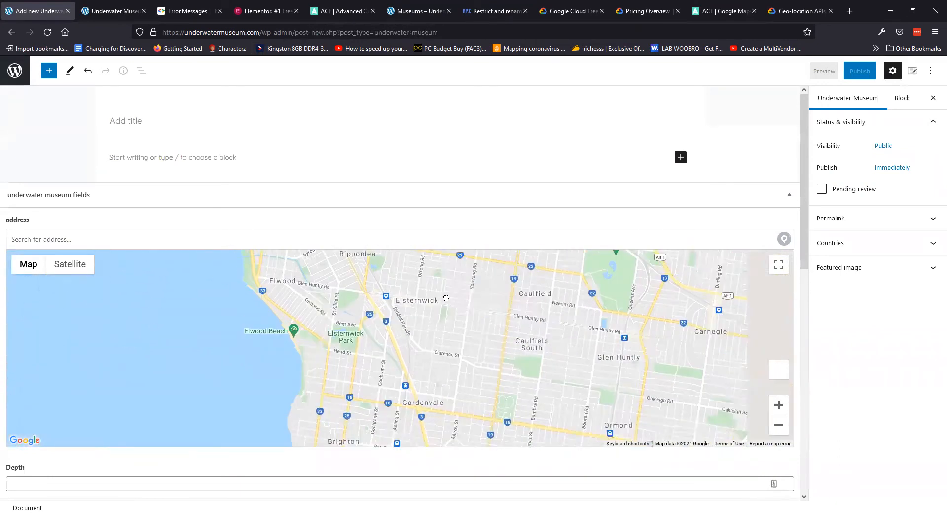
{"action": "left_click_drag", "start_coordinate": [515, 415], "coordinate": [463, 281]}
{"action": "left_click_drag", "start_coordinate": [572, 407], "coordinate": [473, 282]}
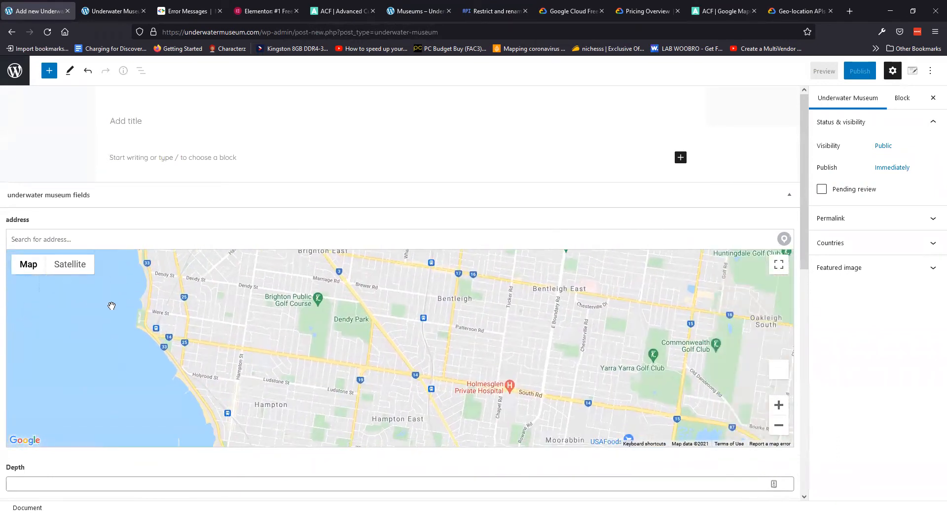
{"action": "left_click", "coordinate": [79, 242]}
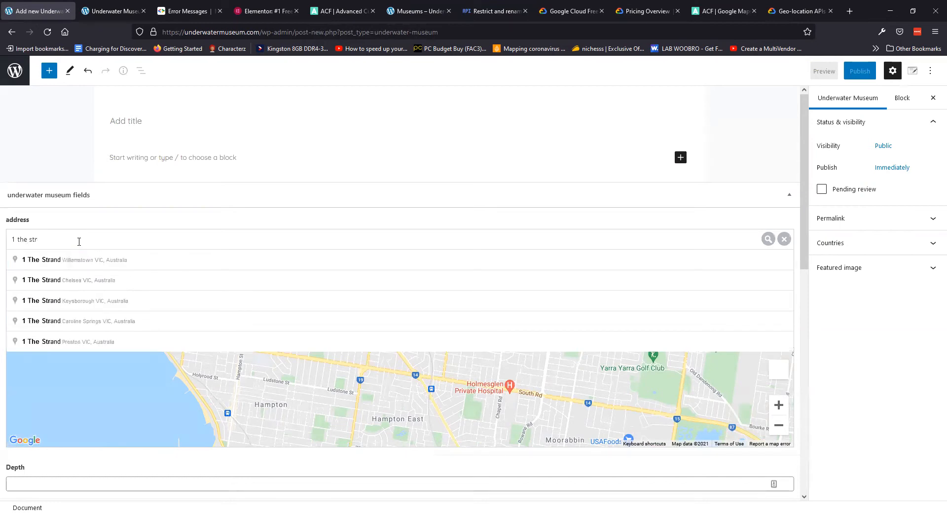
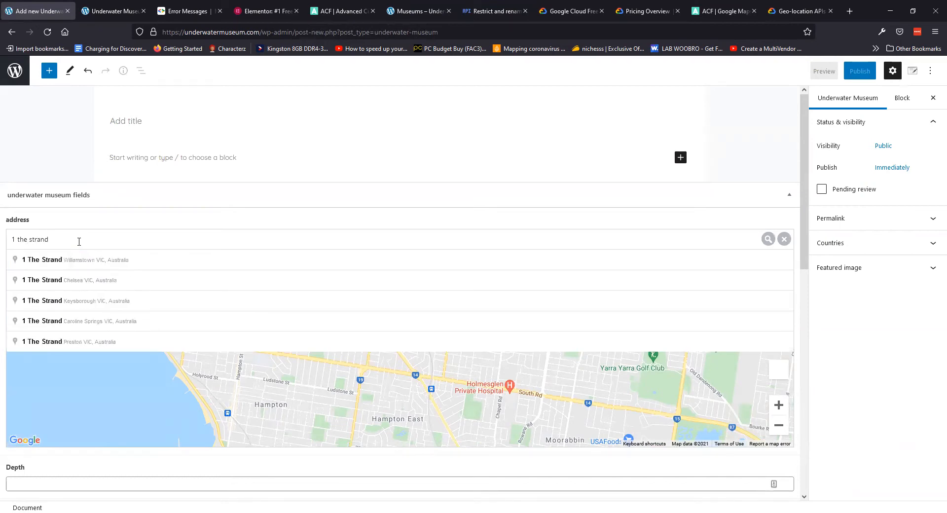
{"action": "left_click", "coordinate": [130, 286]}
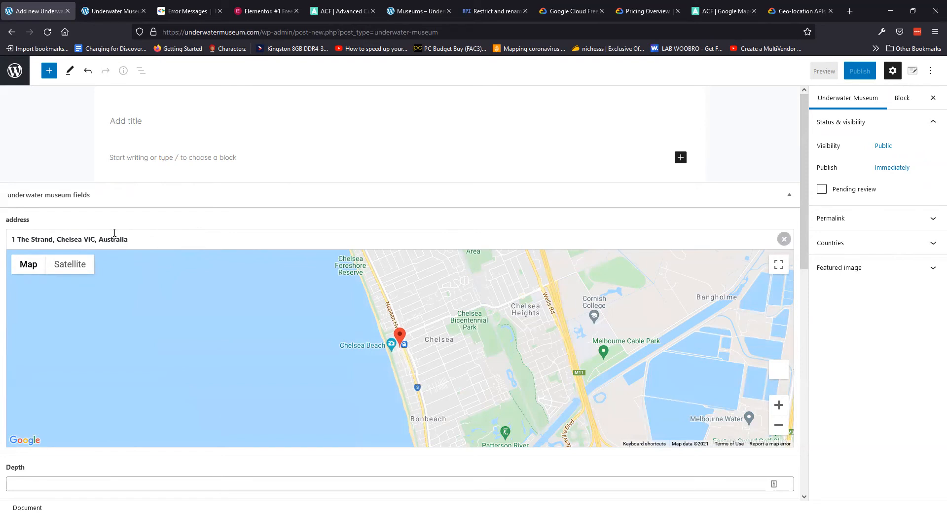
{"action": "mouse_move", "coordinate": [482, 356]}
{"action": "left_mouse_down"}
{"action": "mouse_move", "coordinate": [461, 329]}
{"action": "mouse_move", "coordinate": [472, 327]}
{"action": "left_mouse_up"}
{"action": "mouse_move", "coordinate": [548, 344]}
{"action": "left_mouse_down"}
{"action": "mouse_move", "coordinate": [507, 300]}
{"action": "mouse_move", "coordinate": [577, 349]}
{"action": "left_mouse_up"}
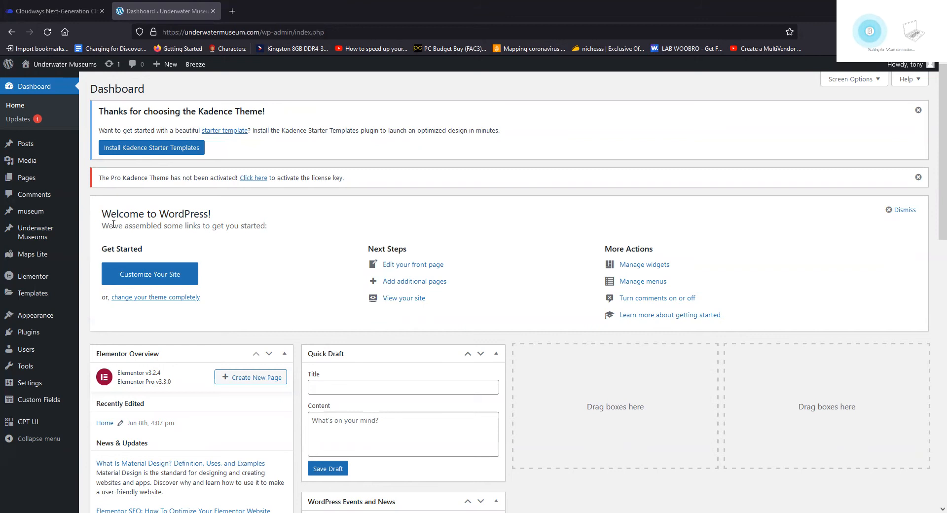
Start another new Underwater Museum post and look over its Depth, Install date and Gallery fields
{"action": "mouse_move", "coordinate": [34, 232]}
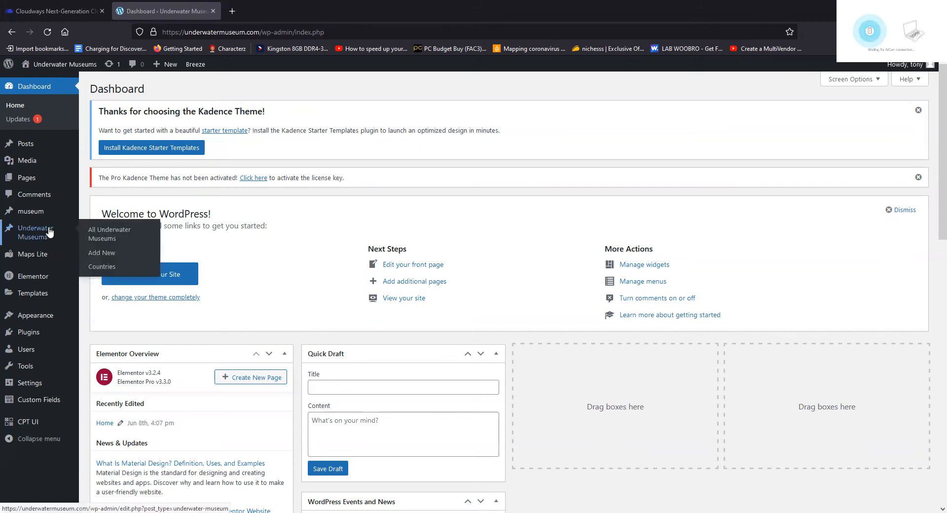
{"action": "left_click", "coordinate": [104, 255]}
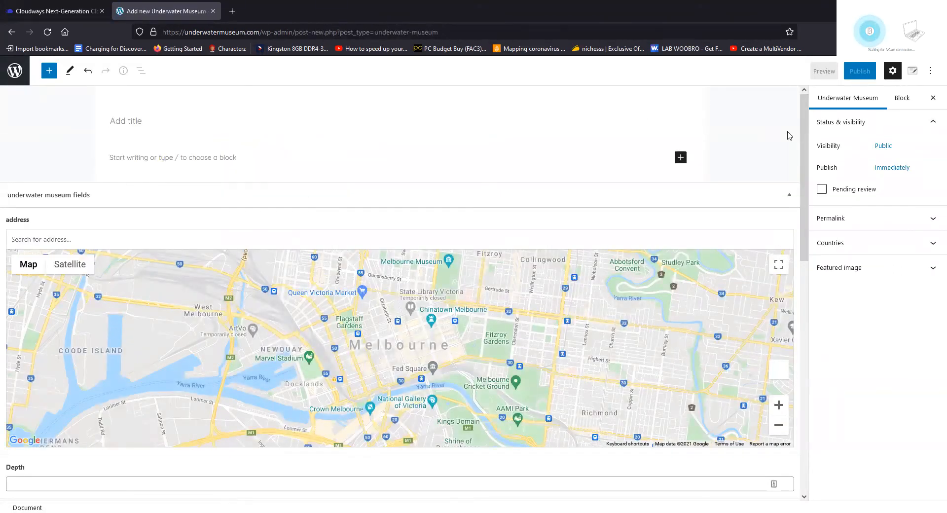
{"action": "scroll", "coordinate": [178, 175], "scroll_direction": "down", "scroll_amount": 10}
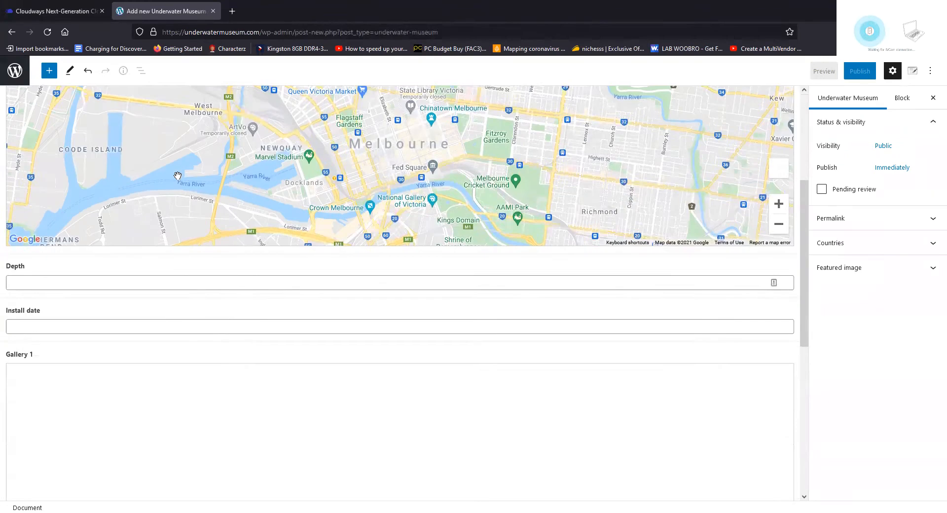
{"action": "scroll", "coordinate": [171, 198], "scroll_direction": "up", "scroll_amount": 10}
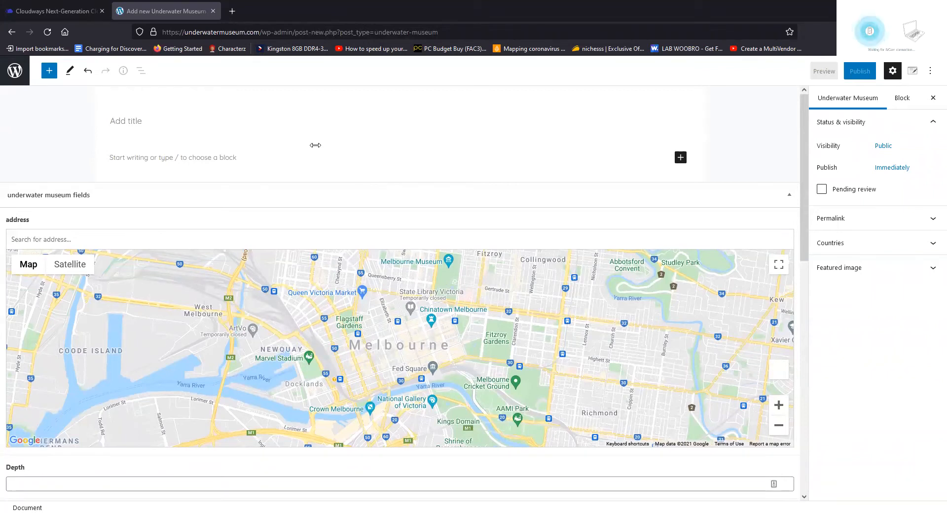
Paste 'Museo Atlantico' as the title and the museum description as the content
{"action": "type", "text": "Museo Atlantico"}
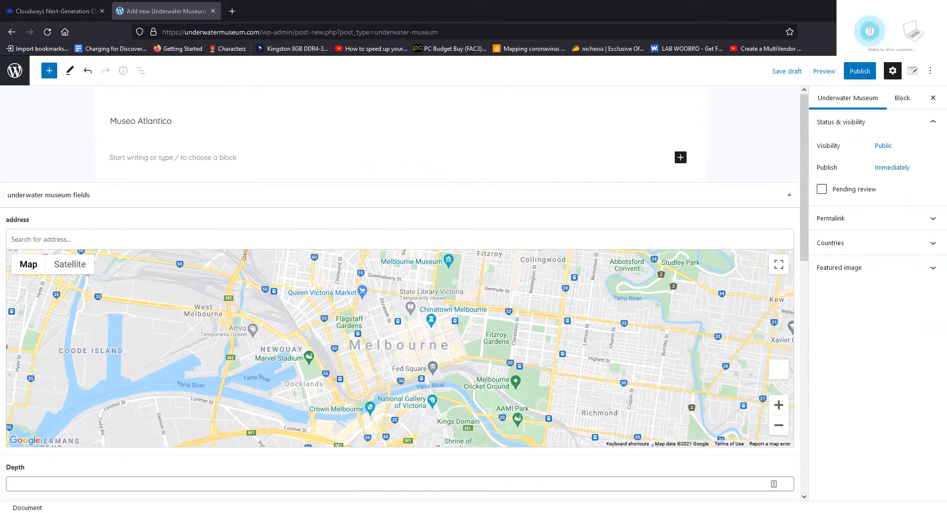
{"action": "left_click", "coordinate": [194, 158]}
{"action": "key", "text": "ctrl+v"}
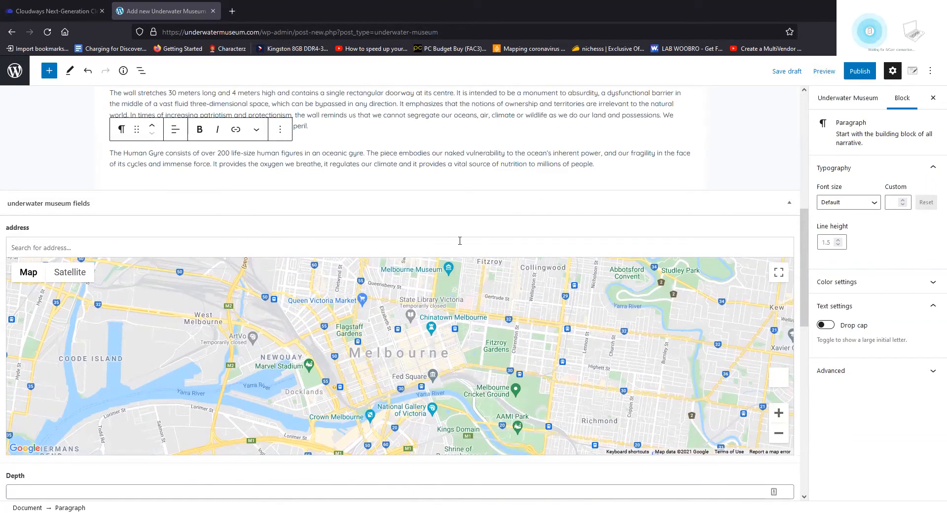
Set the address to Las Coloradas, Playa Blanca, Spain from the pasted Lanzarote location
{"action": "left_click", "coordinate": [91, 246]}
{"action": "type", "text": "Las Coloradas, Lanzarote, Atlantic Ocean"}
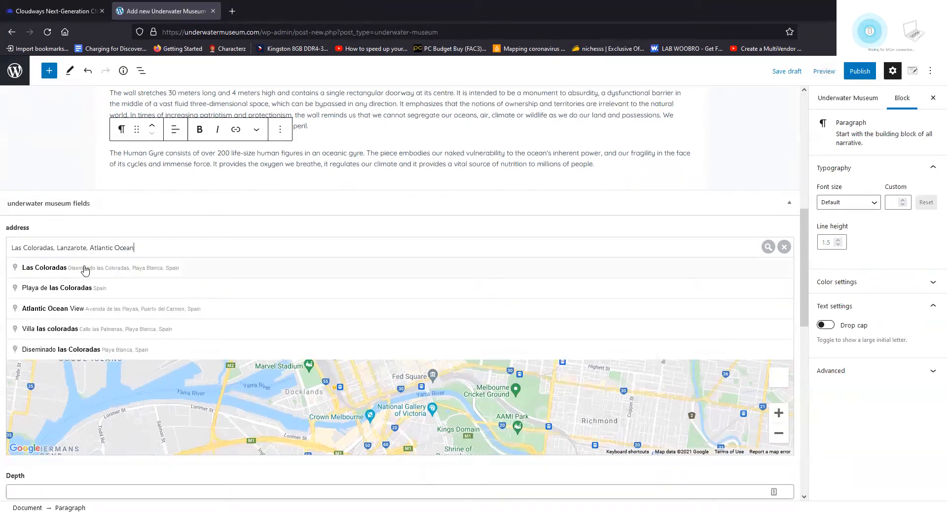
{"action": "left_click", "coordinate": [85, 269]}
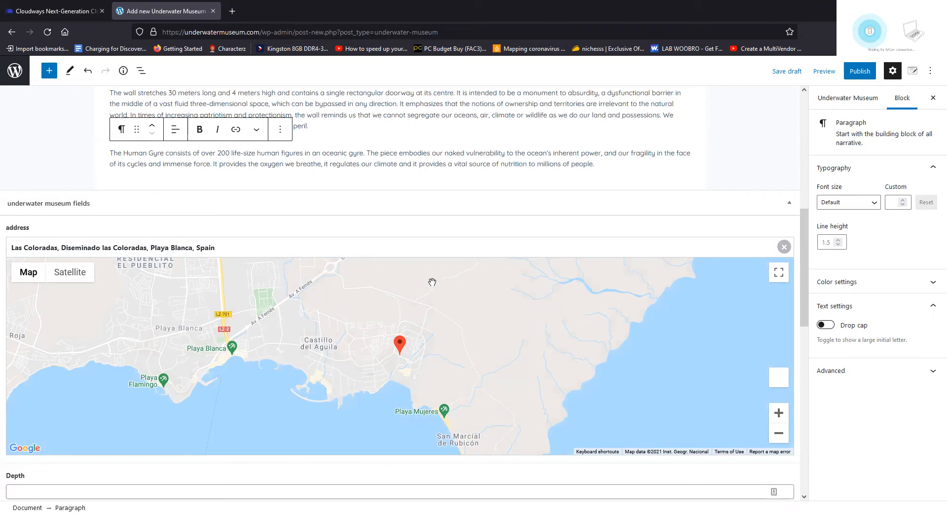
{"action": "scroll", "coordinate": [412, 304], "scroll_direction": "down", "scroll_amount": 4}
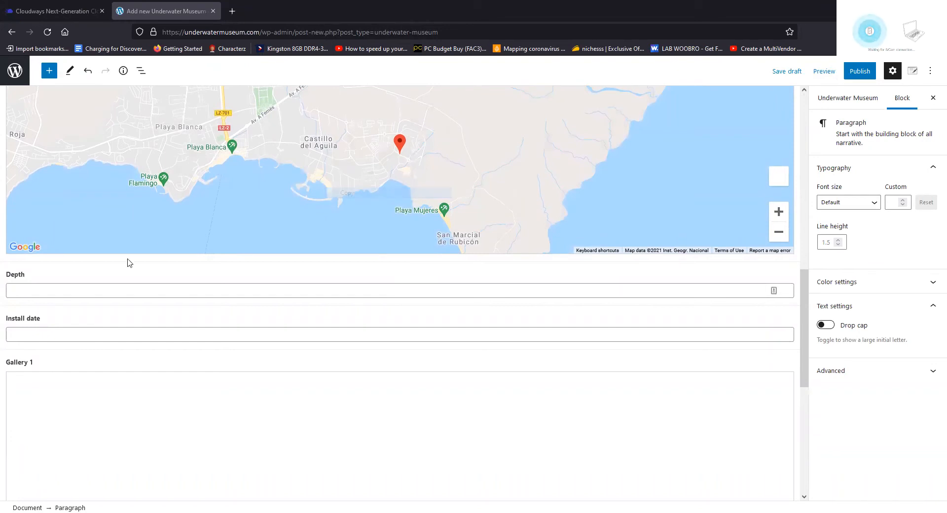
Enter a Depth of 14m and an Install date of 2016
{"action": "left_click", "coordinate": [96, 288]}
{"action": "type", "text": "14m"}
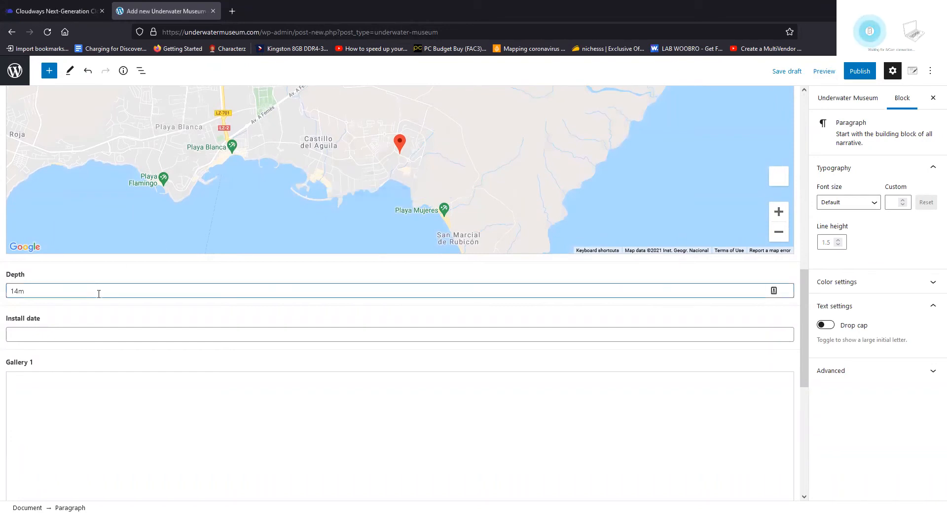
{"action": "key", "text": "alt+Tab"}
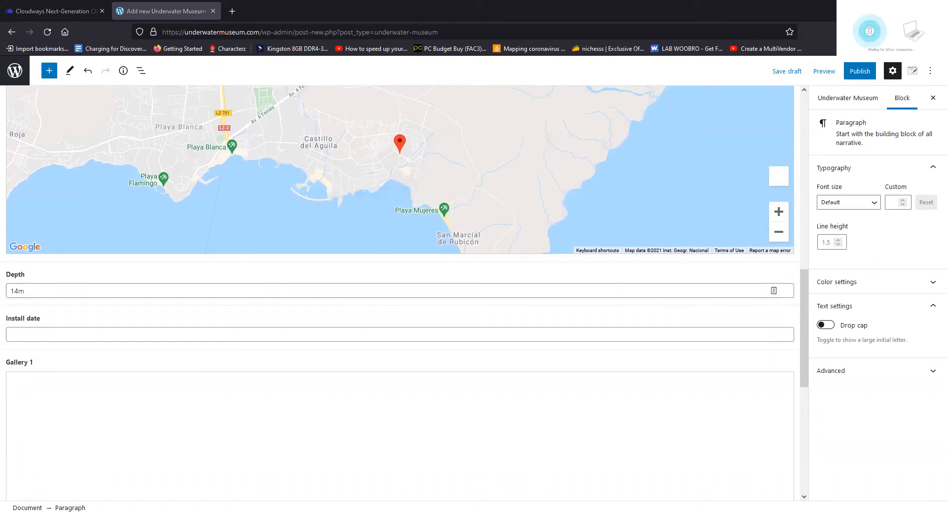
{"action": "left_click", "coordinate": [84, 336]}
{"action": "type", "text": "2016"}
{"action": "left_click", "coordinate": [193, 356]}
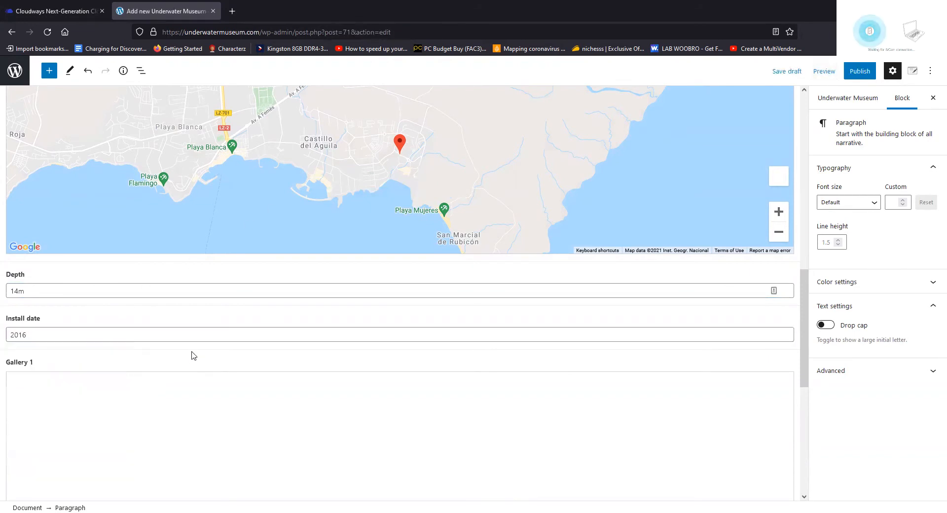
{"action": "scroll", "coordinate": [196, 340], "scroll_direction": "down", "scroll_amount": 3}
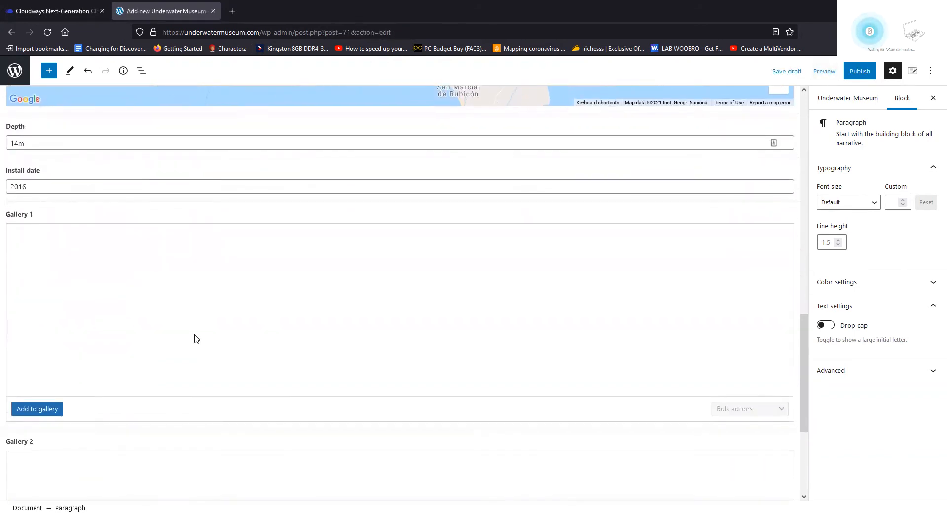
Upload four underwater photos to Gallery 1 and add the same four to Gallery 2
{"action": "left_click", "coordinate": [52, 408]}
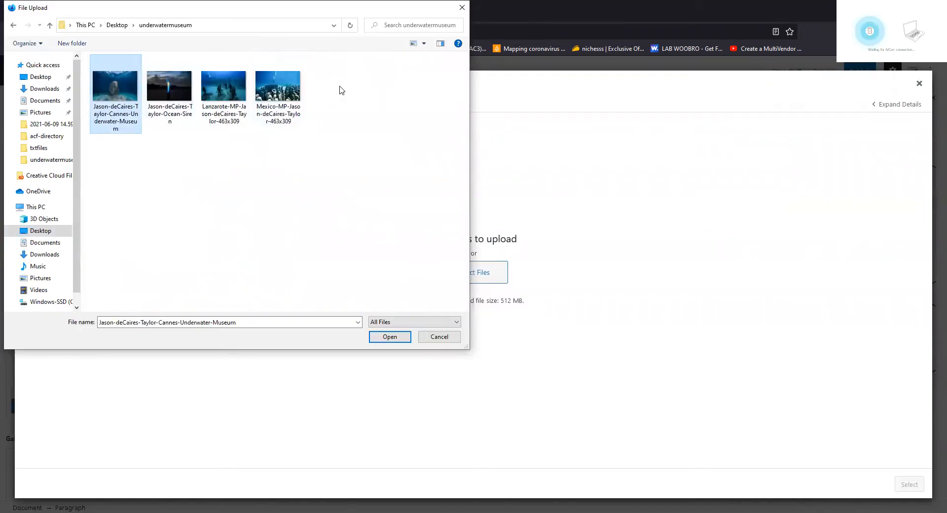
{"action": "left_click", "coordinate": [289, 88], "text": "shift"}
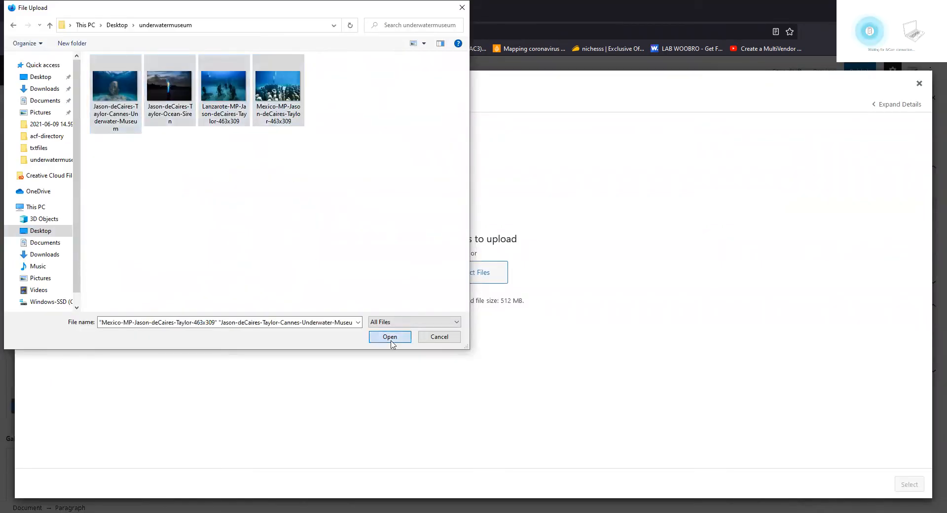
{"action": "left_click", "coordinate": [390, 337]}
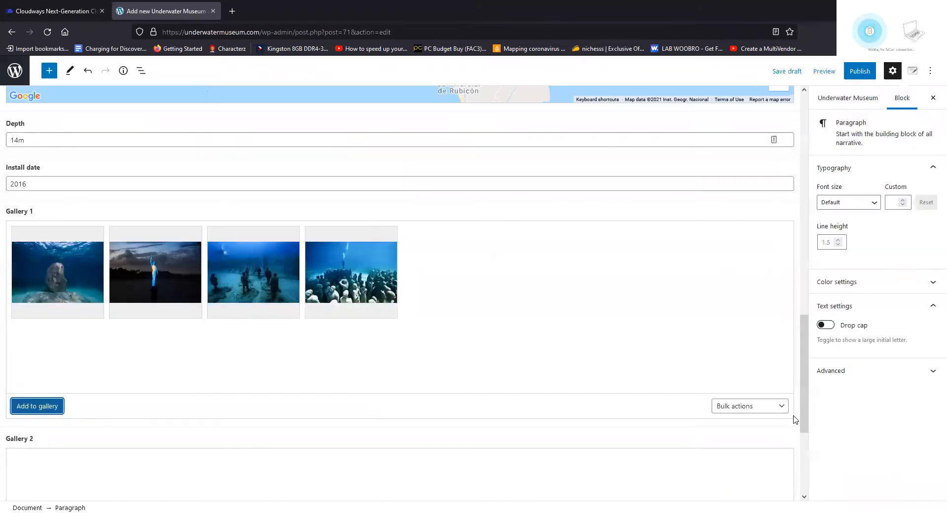
{"action": "scroll", "coordinate": [347, 290], "scroll_direction": "down", "scroll_amount": 3}
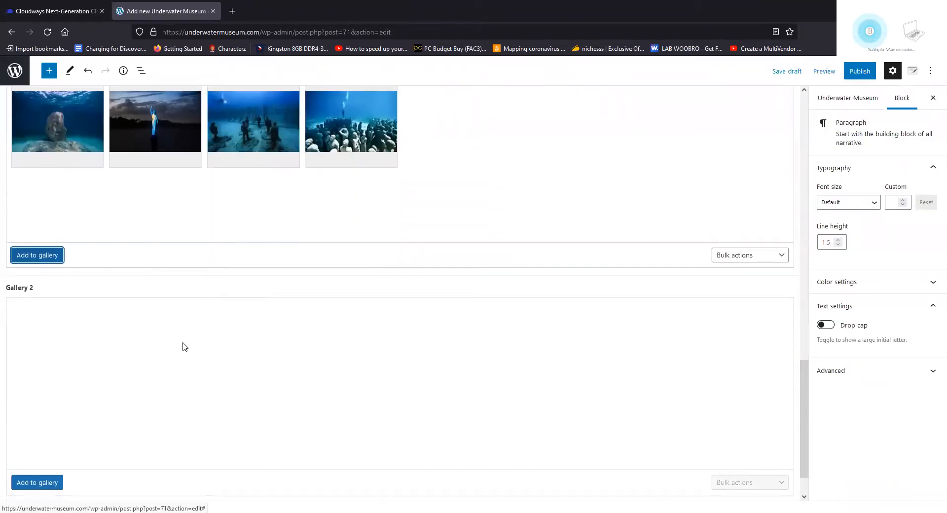
{"action": "scroll", "coordinate": [182, 346], "scroll_direction": "down", "scroll_amount": 1}
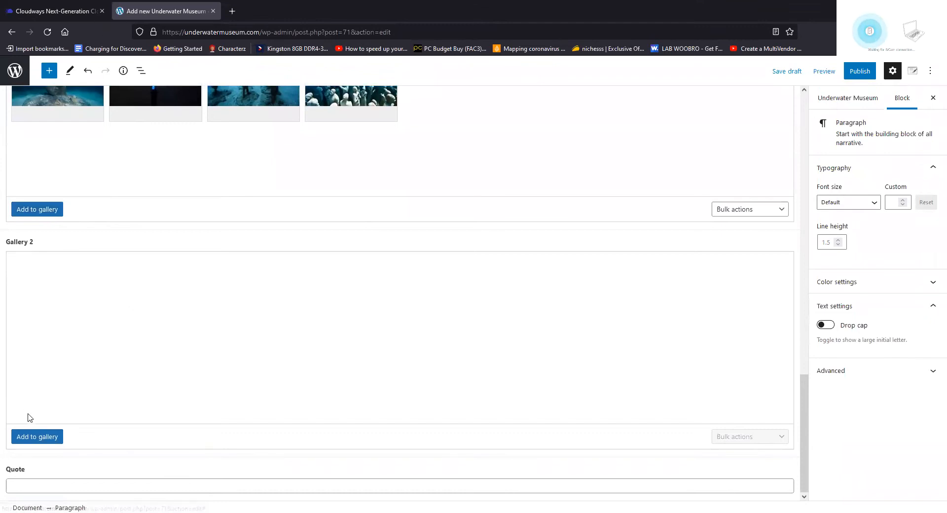
{"action": "left_click", "coordinate": [37, 437]}
{"action": "left_click", "coordinate": [53, 192]}
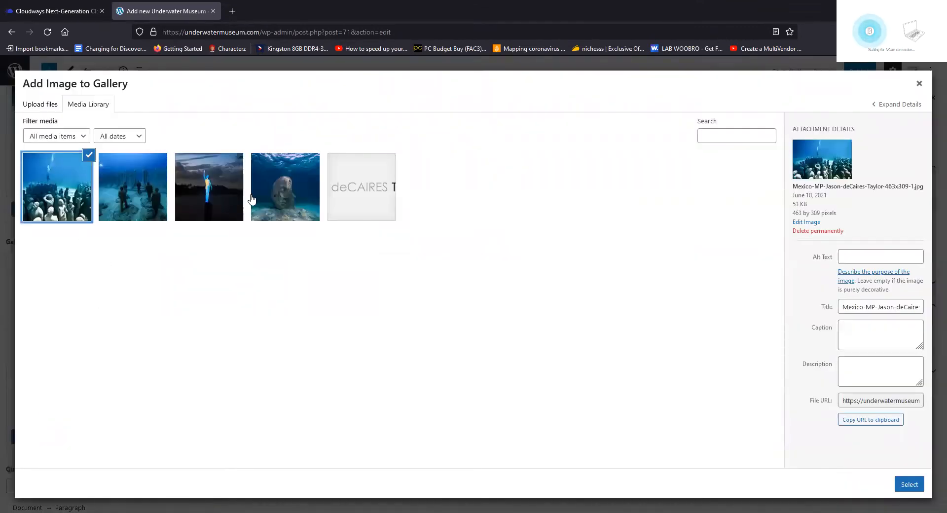
{"action": "left_click", "coordinate": [257, 197], "text": "shift"}
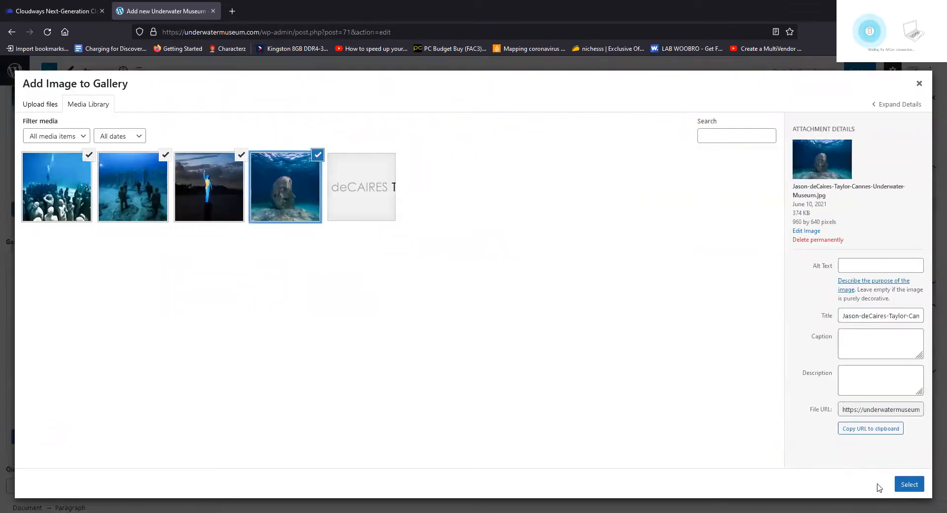
{"action": "left_click", "coordinate": [909, 485]}
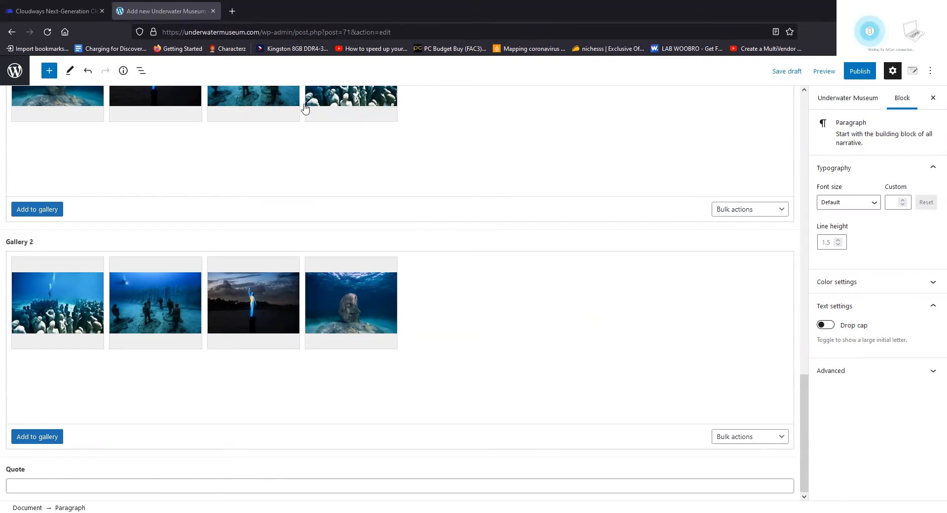
Paste the quote paragraph into Quote and set the stone-head photo as the featured image
{"action": "left_click", "coordinate": [50, 486]}
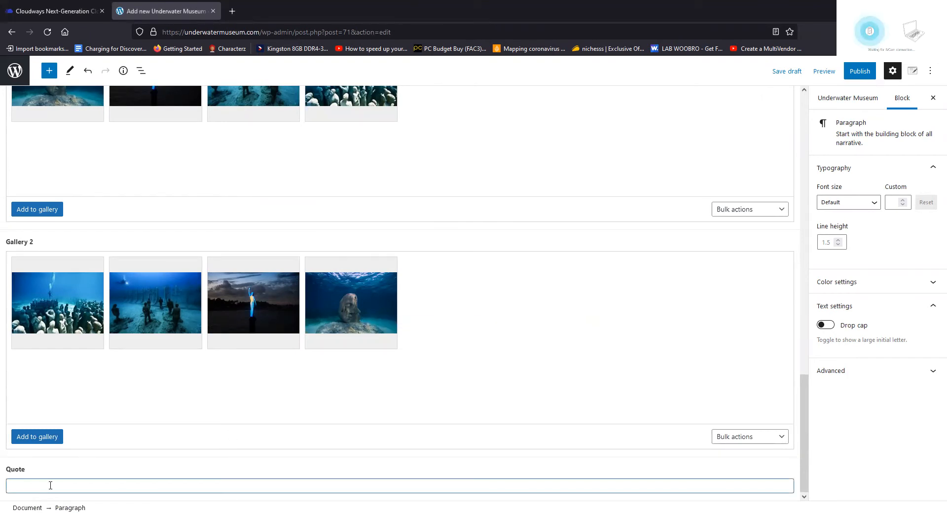
{"action": "key", "text": "ctrl+v"}
{"action": "left_click", "coordinate": [839, 370]}
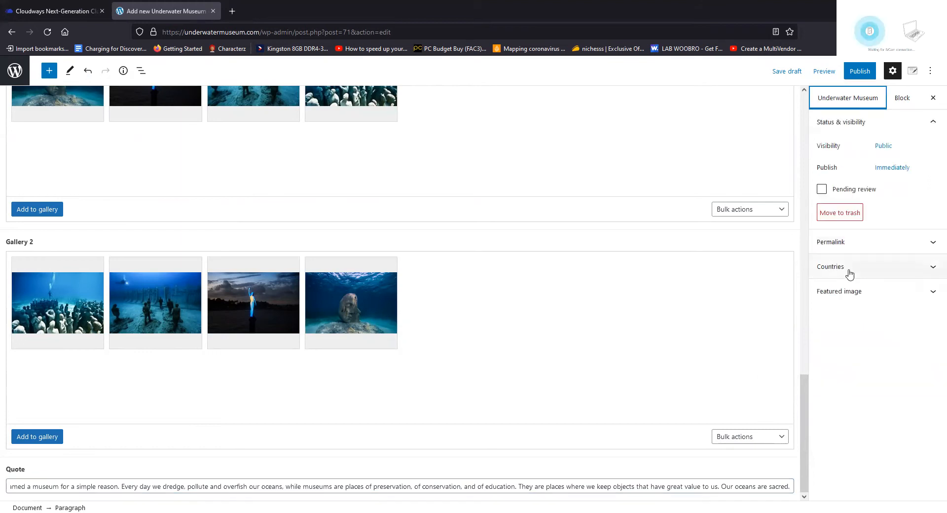
{"action": "left_click", "coordinate": [849, 292]}
{"action": "left_click", "coordinate": [873, 326]}
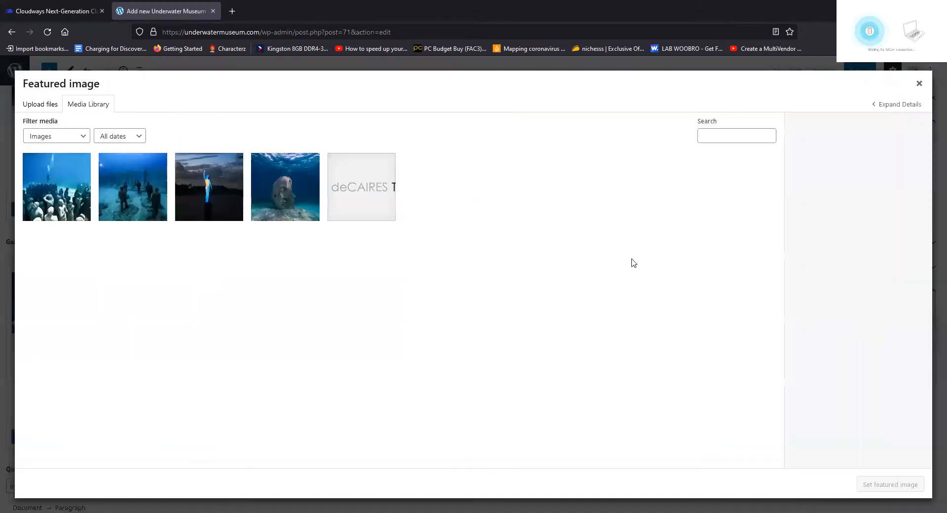
{"action": "left_click", "coordinate": [281, 192]}
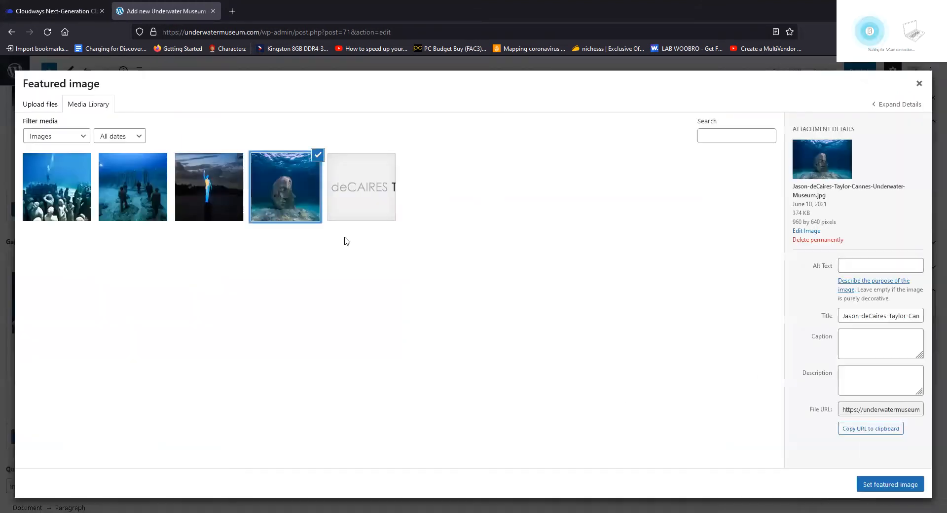
{"action": "left_click", "coordinate": [884, 484]}
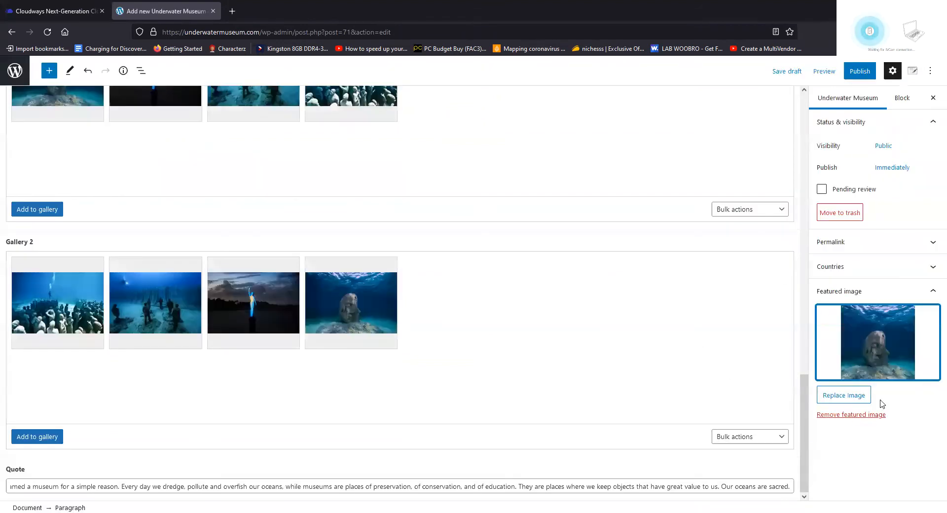
Add Spain under Countries and bring up the pre-publish check
{"action": "left_click", "coordinate": [933, 267]}
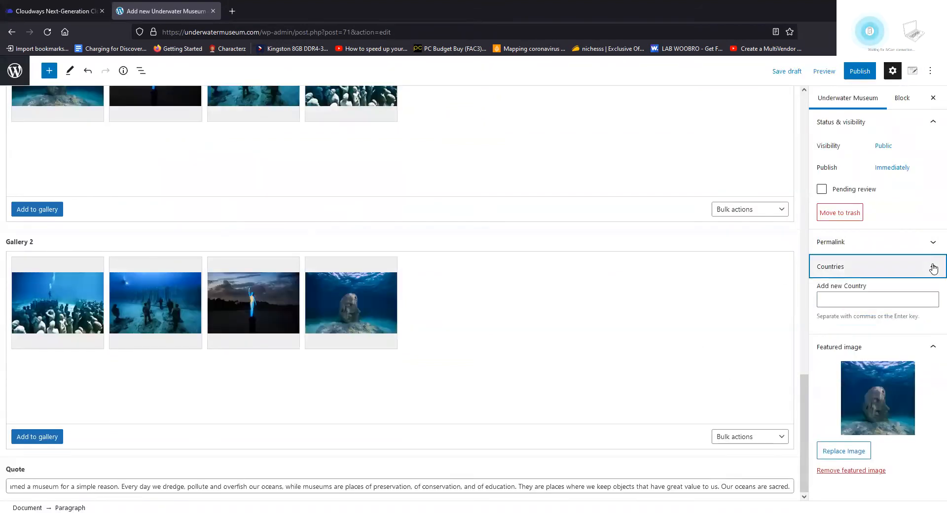
{"action": "left_click", "coordinate": [841, 299]}
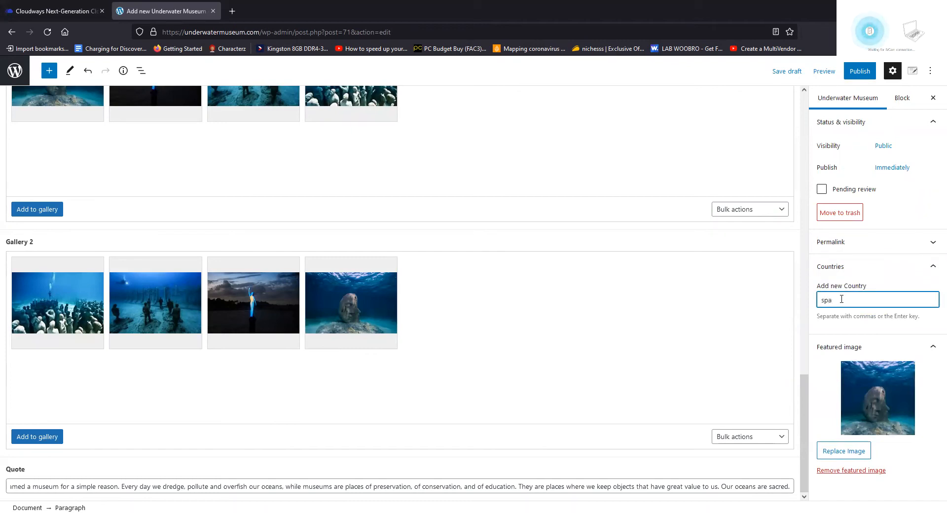
{"action": "key", "text": "Down"}
{"action": "key", "text": "Return"}
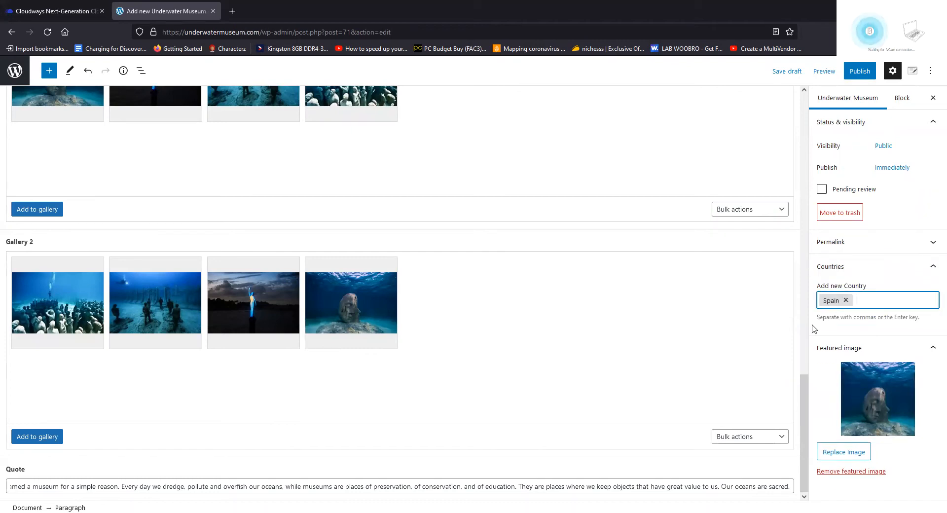
{"action": "left_click", "coordinate": [860, 71]}
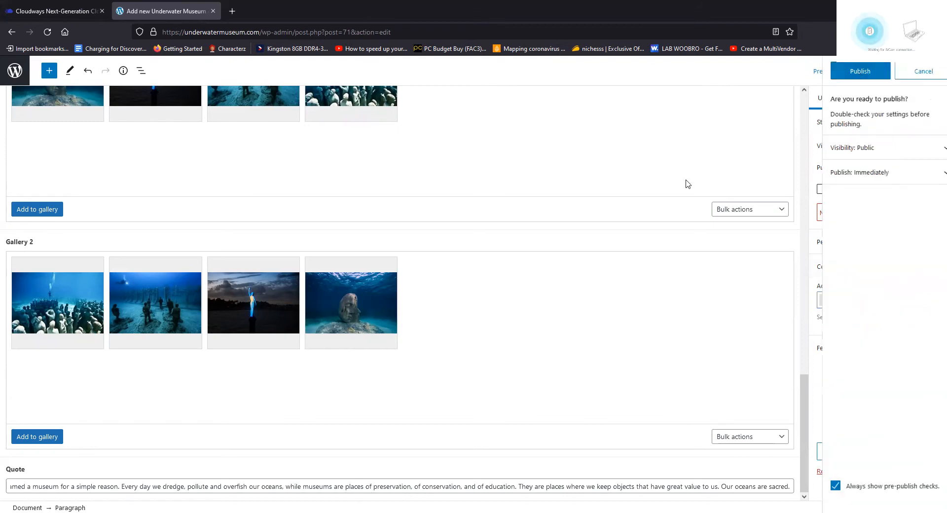
Confirm publishing, look over the live Museo Atlantico page, then go back
{"action": "left_click", "coordinate": [841, 183]}
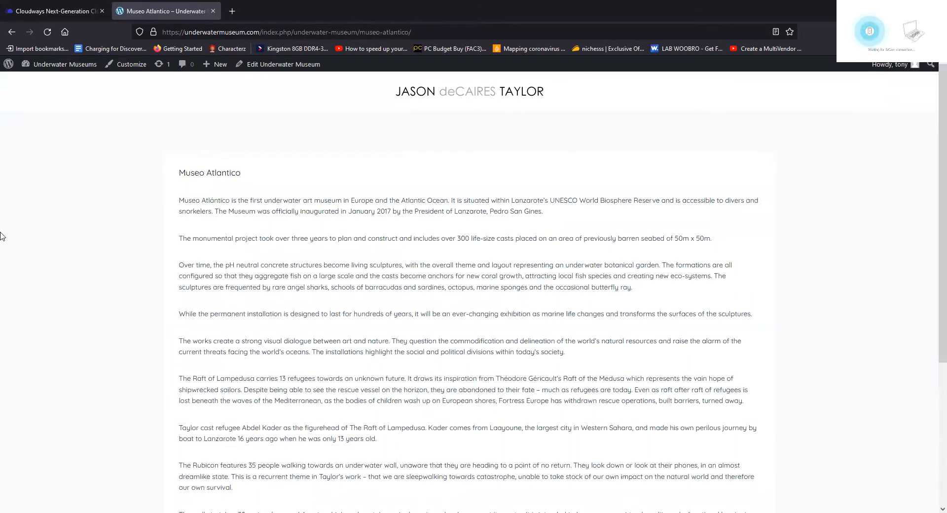
{"action": "scroll", "coordinate": [156, 269], "scroll_direction": "down", "scroll_amount": 5}
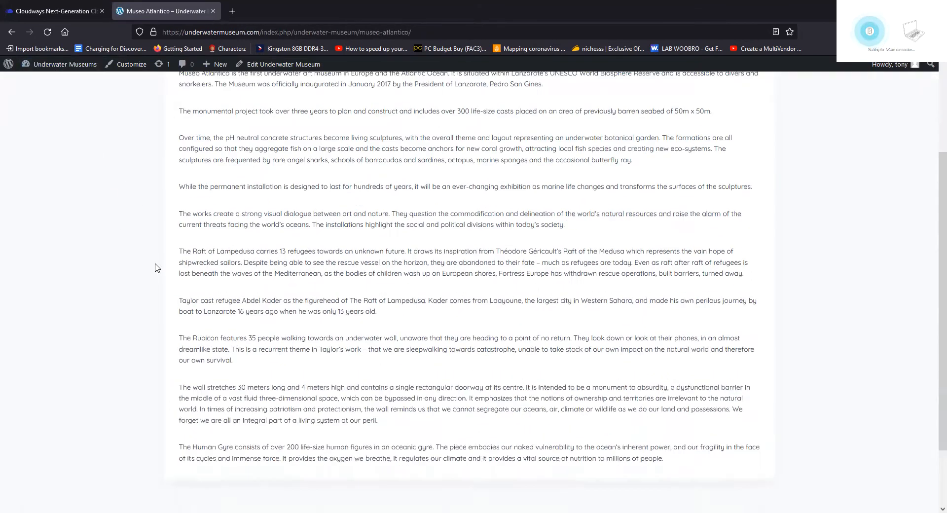
{"action": "scroll", "coordinate": [155, 281], "scroll_direction": "up", "scroll_amount": 5}
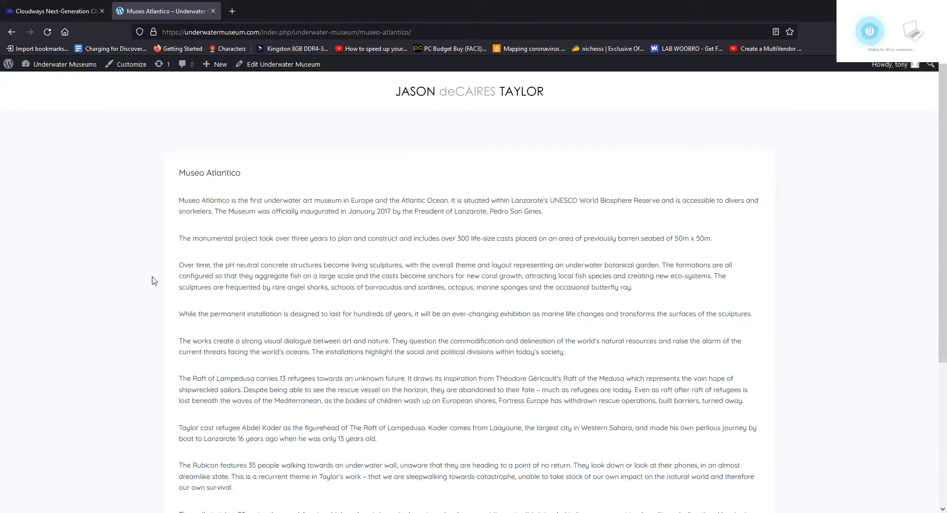
{"action": "scroll", "coordinate": [152, 280], "scroll_direction": "down", "scroll_amount": 5}
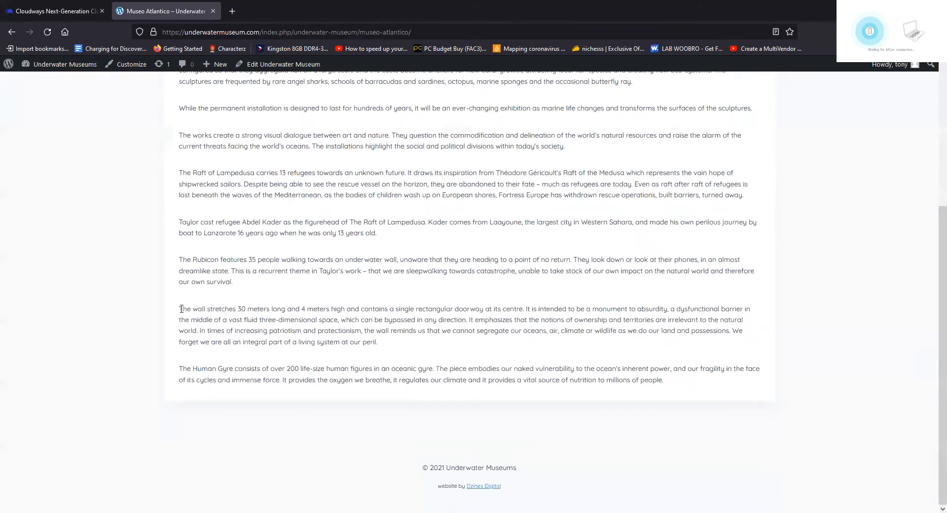
{"action": "scroll", "coordinate": [242, 259], "scroll_direction": "up", "scroll_amount": 5}
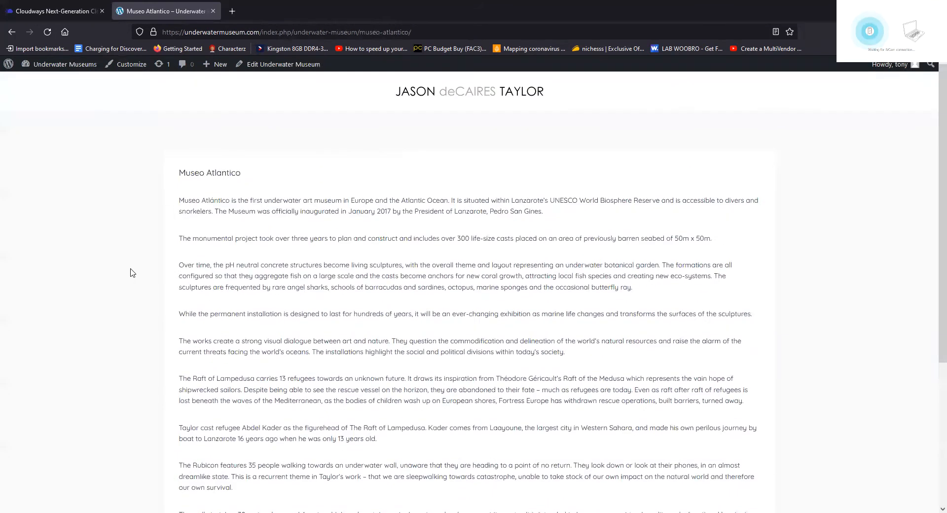
{"action": "left_click", "coordinate": [12, 35]}
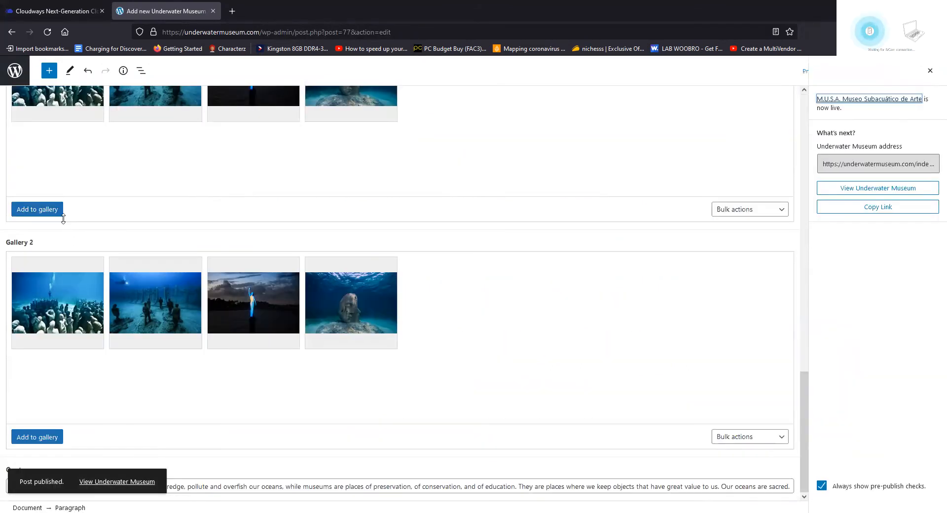
Go to the Theme Builder, filter to archive templates, and start a new archive template
{"action": "left_click", "coordinate": [14, 72]}
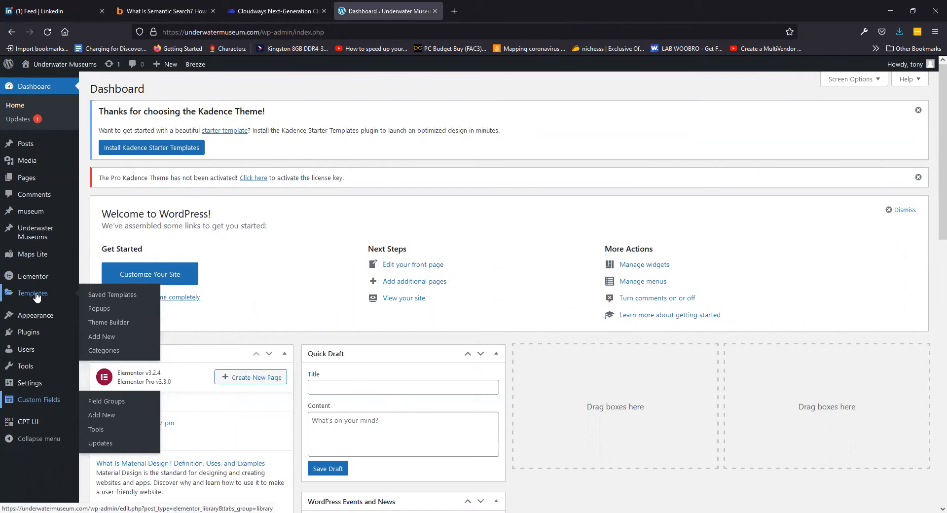
{"action": "left_click", "coordinate": [125, 324]}
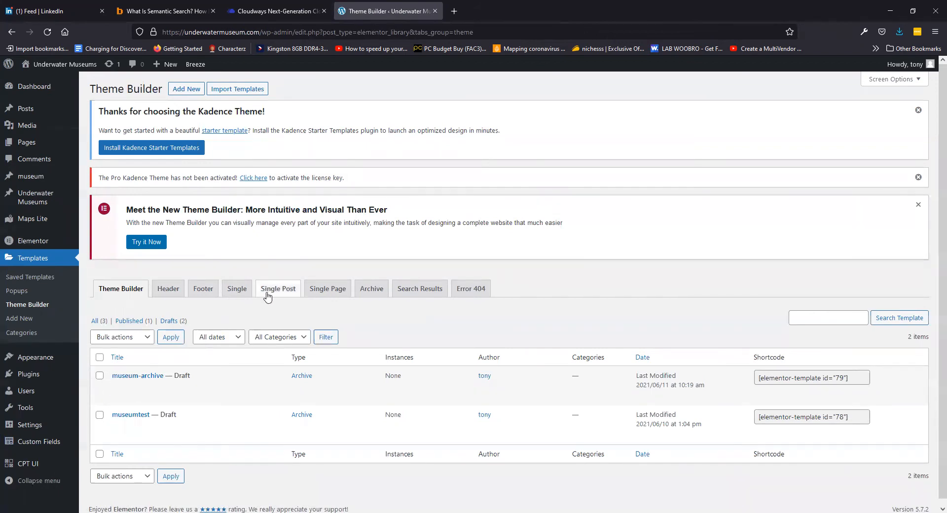
{"action": "left_click", "coordinate": [371, 289]}
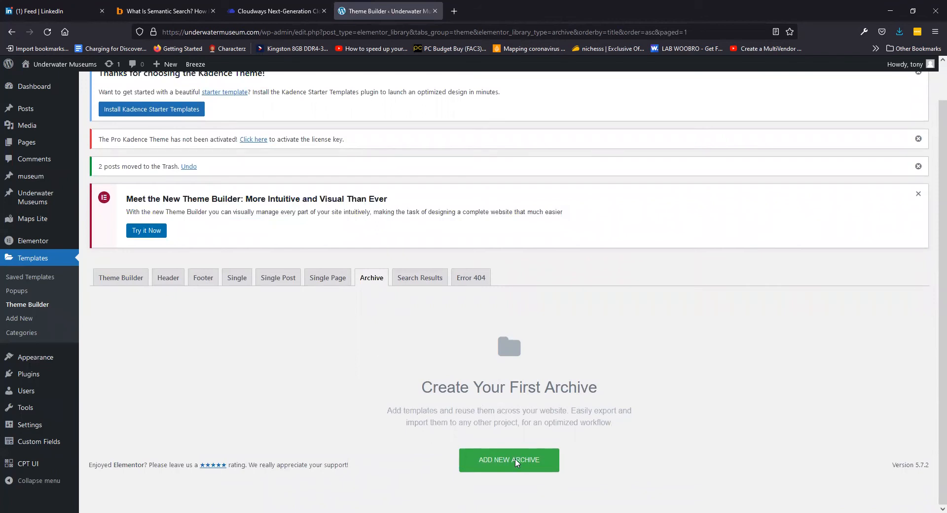
{"action": "scroll", "coordinate": [305, 296], "scroll_direction": "up", "scroll_amount": 1}
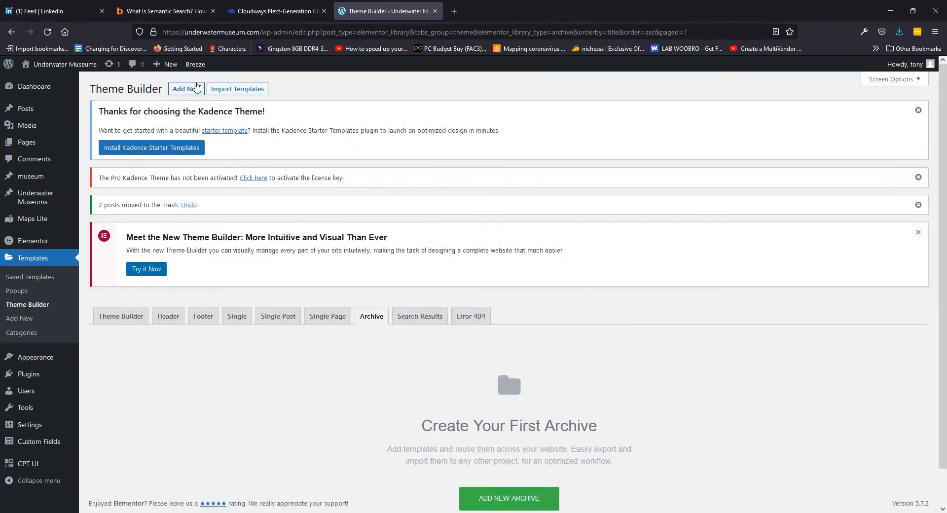
{"action": "left_click", "coordinate": [187, 88]}
Create the new archive template named museum-archive
{"action": "left_click", "coordinate": [509, 328]}
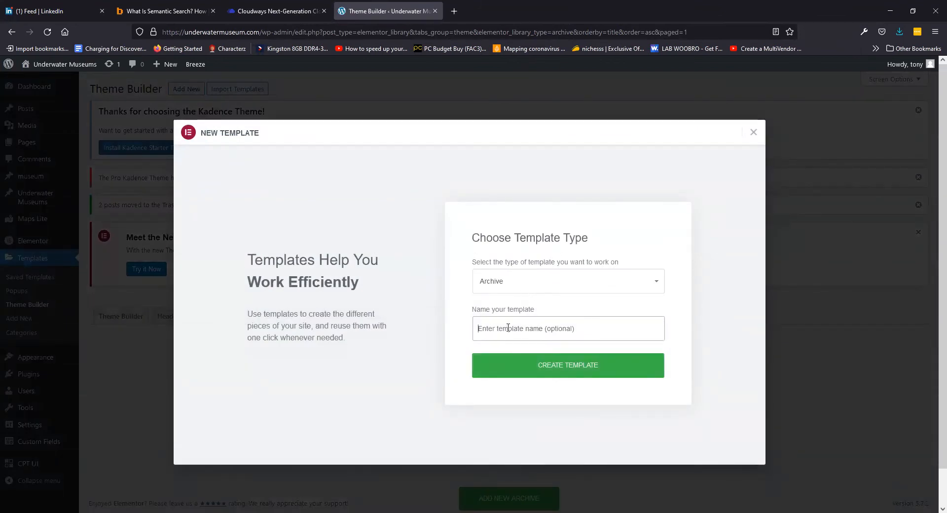
{"action": "type", "text": "museume"}
{"action": "key", "text": "BackSpace"}
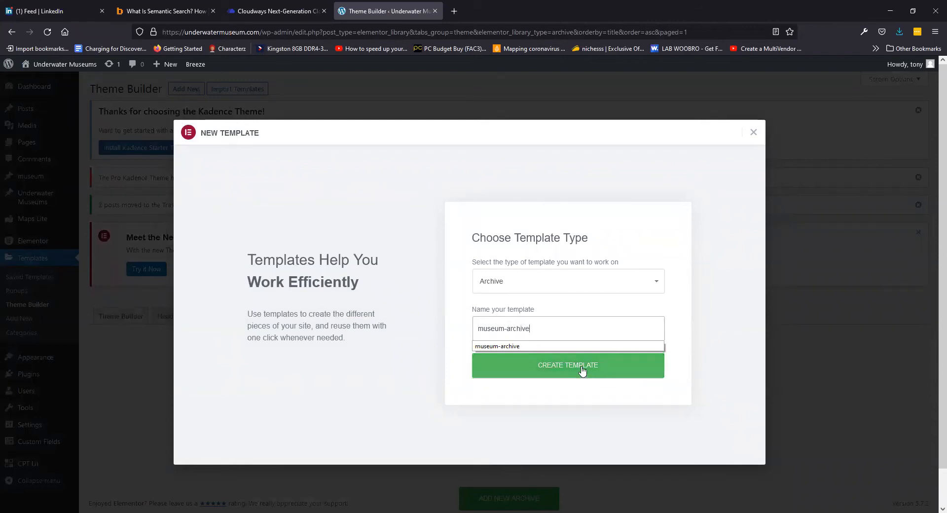
{"action": "left_click", "coordinate": [522, 365]}
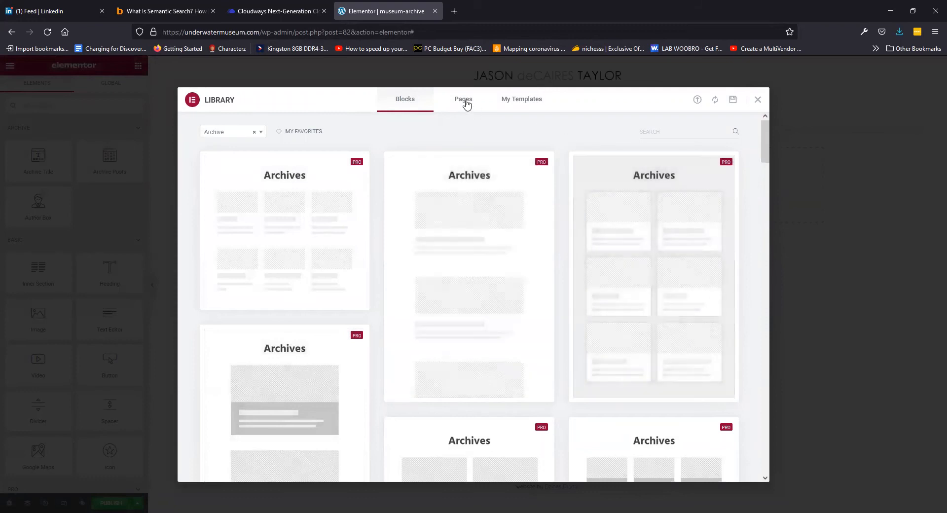
Insert a prebuilt Archives block from the Blocks library
{"action": "scroll", "coordinate": [492, 331], "scroll_direction": "down", "scroll_amount": 2}
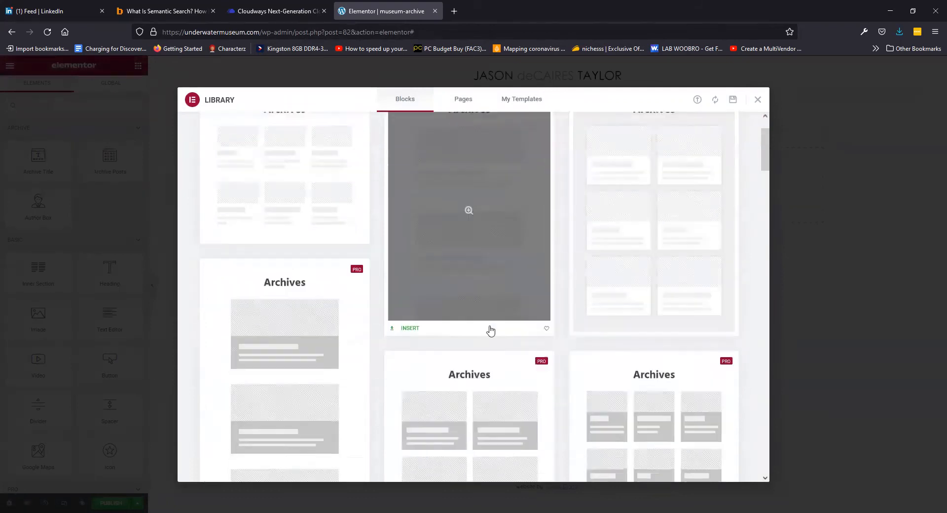
{"action": "scroll", "coordinate": [453, 324], "scroll_direction": "down", "scroll_amount": 3}
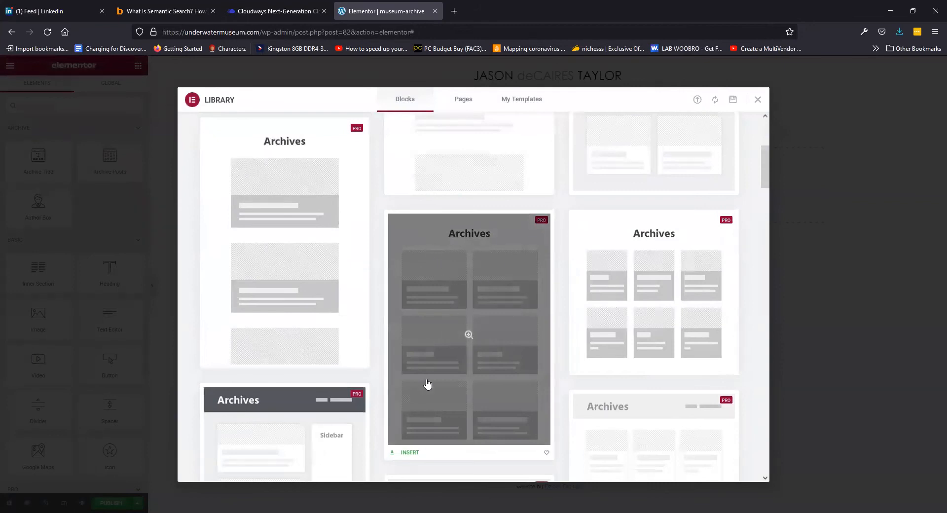
{"action": "left_click", "coordinate": [409, 452]}
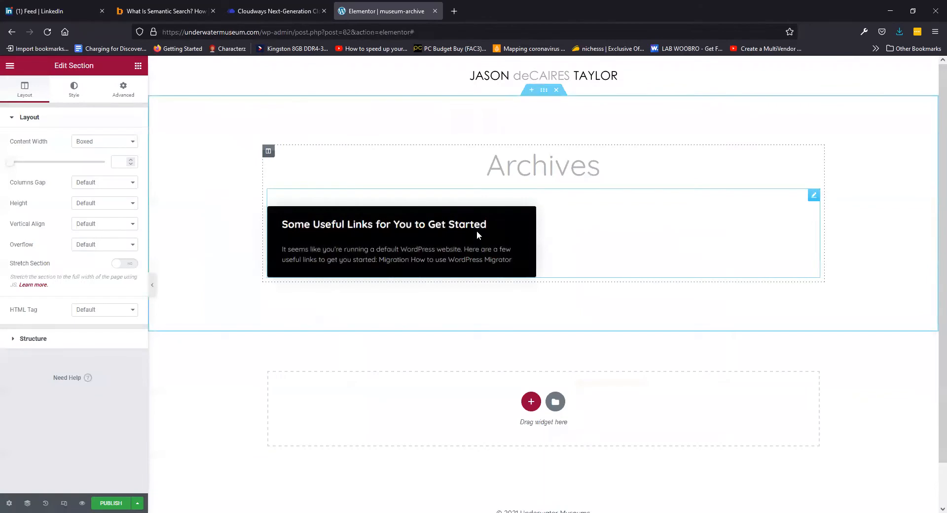
Delete the Archive Posts widget from the template
{"action": "left_click", "coordinate": [814, 196]}
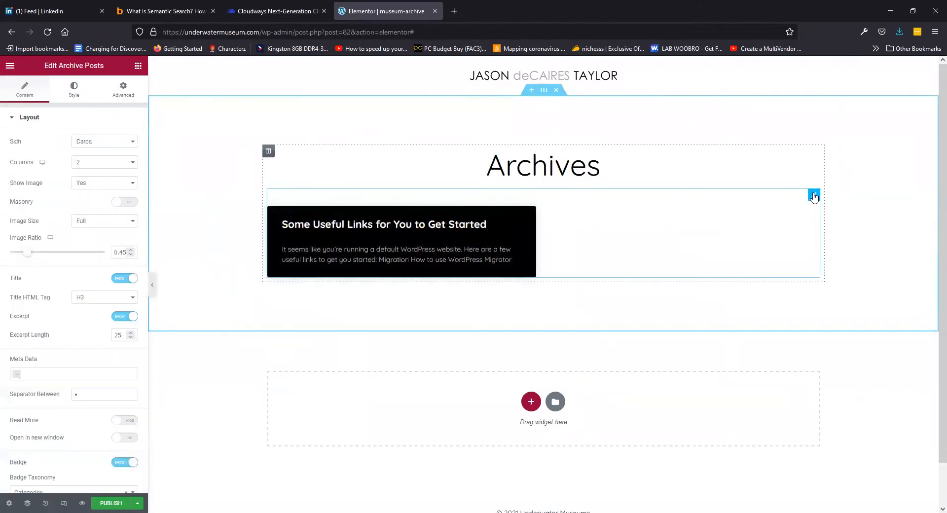
{"action": "right_click", "coordinate": [814, 195]}
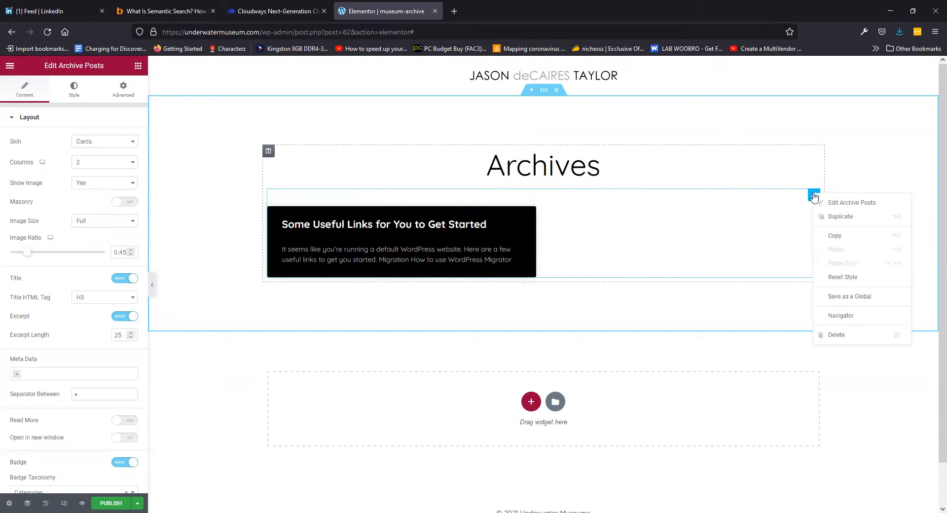
{"action": "left_click", "coordinate": [834, 335]}
Add a Posts widget below the Archives heading and expand its Query settings
{"action": "left_click", "coordinate": [72, 105]}
{"action": "type", "text": "post"}
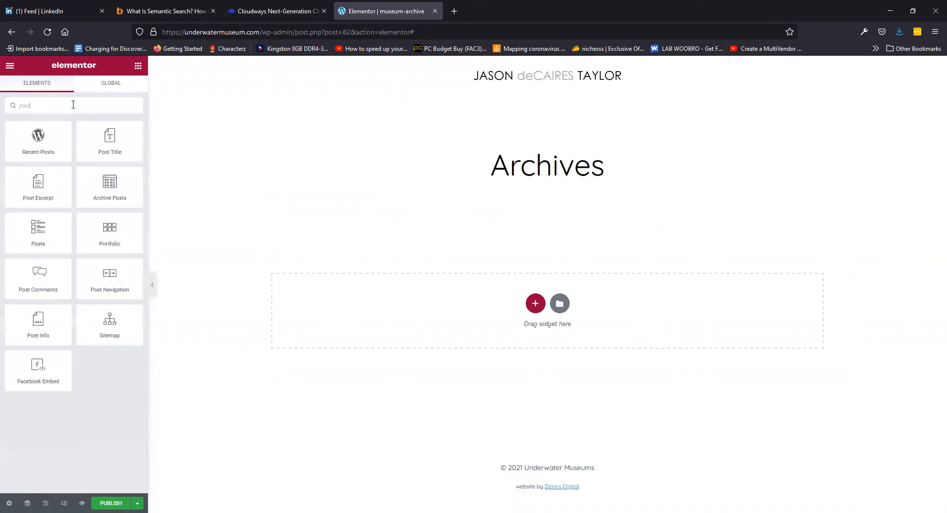
{"action": "left_click_drag", "start_coordinate": [31, 228], "coordinate": [484, 252]}
{"action": "left_click_drag", "start_coordinate": [542, 285], "coordinate": [531, 304]}
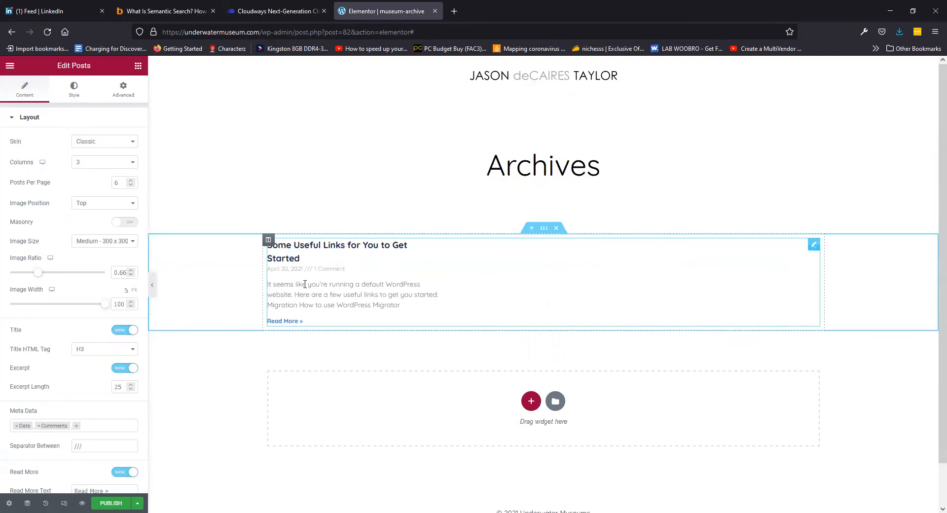
{"action": "scroll", "coordinate": [64, 142], "scroll_direction": "down", "scroll_amount": 3}
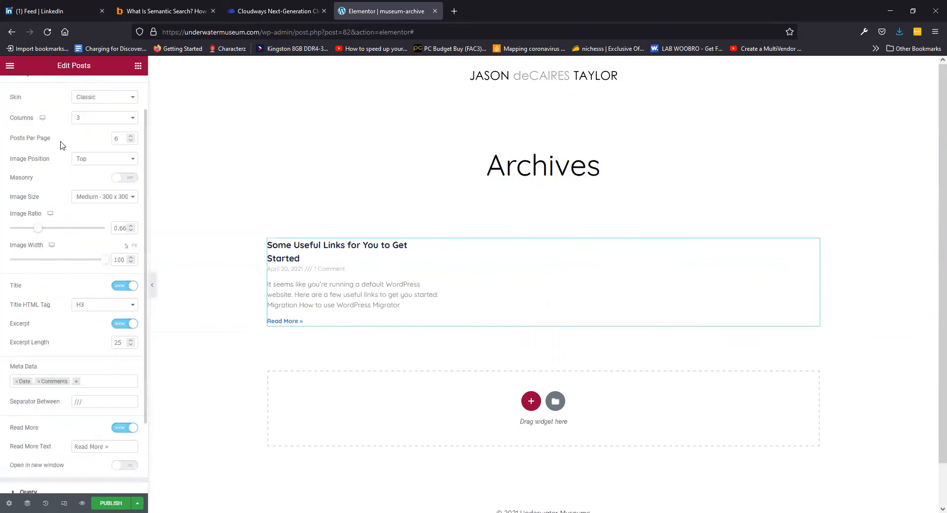
{"action": "scroll", "coordinate": [63, 140], "scroll_direction": "up", "scroll_amount": 3}
{"action": "scroll", "coordinate": [59, 137], "scroll_direction": "down", "scroll_amount": 3}
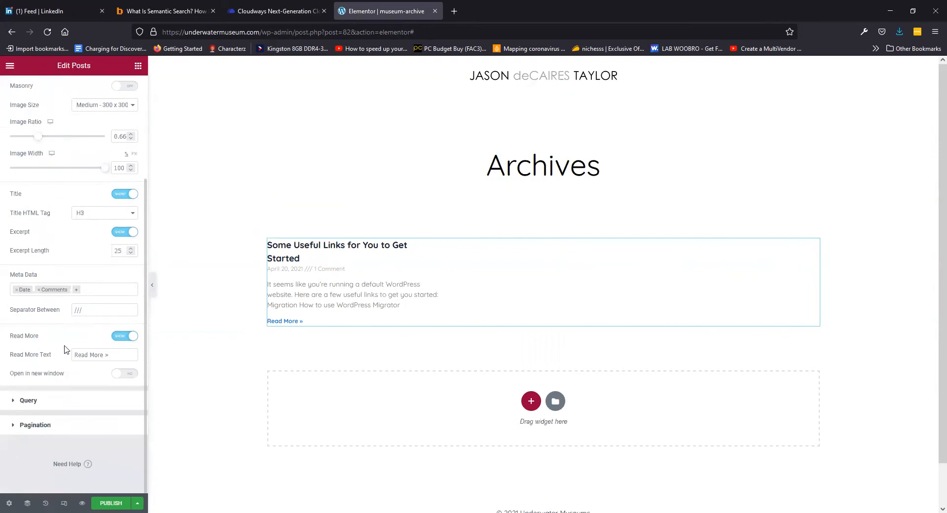
{"action": "left_click", "coordinate": [27, 400]}
Set the Posts query source to Underwater Museums and check the four listed museum posts
{"action": "left_click", "coordinate": [95, 168]}
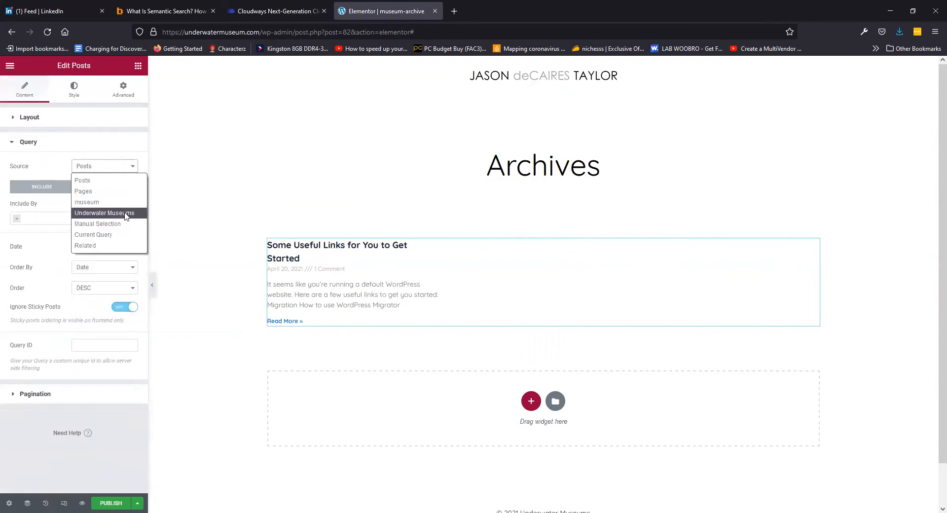
{"action": "left_click", "coordinate": [124, 213]}
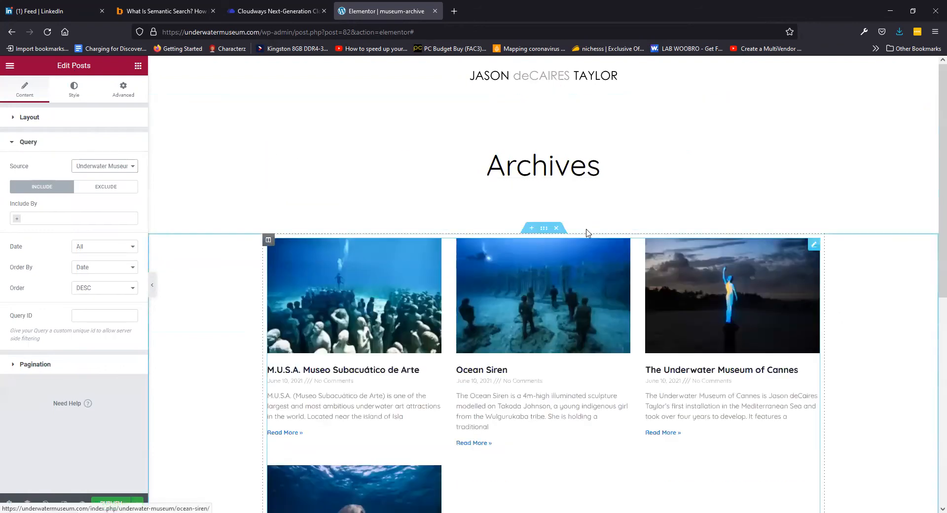
{"action": "scroll", "coordinate": [515, 270], "scroll_direction": "down", "scroll_amount": 2}
{"action": "scroll", "coordinate": [515, 270], "scroll_direction": "down", "scroll_amount": 4}
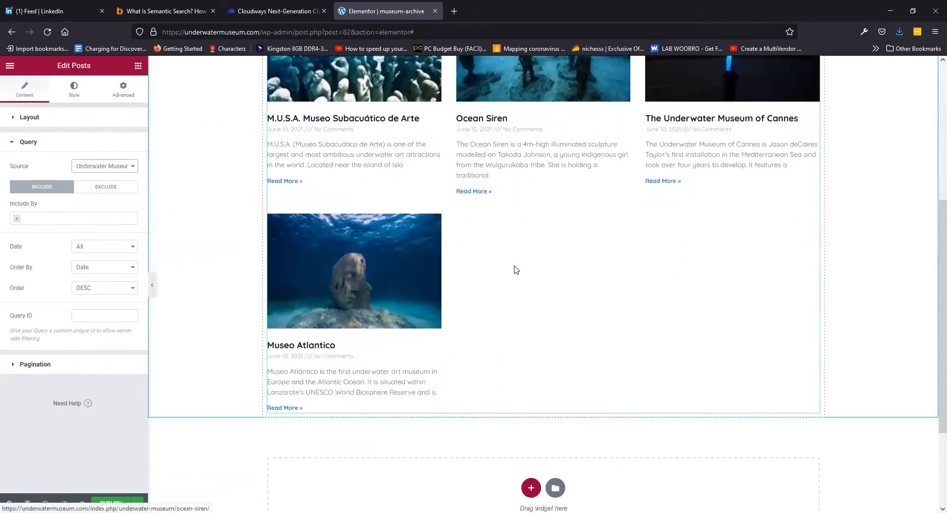
{"action": "scroll", "coordinate": [513, 269], "scroll_direction": "up", "scroll_amount": 5}
{"action": "scroll", "coordinate": [401, 251], "scroll_direction": "down", "scroll_amount": 5}
{"action": "scroll", "coordinate": [402, 252], "scroll_direction": "up", "scroll_amount": 5}
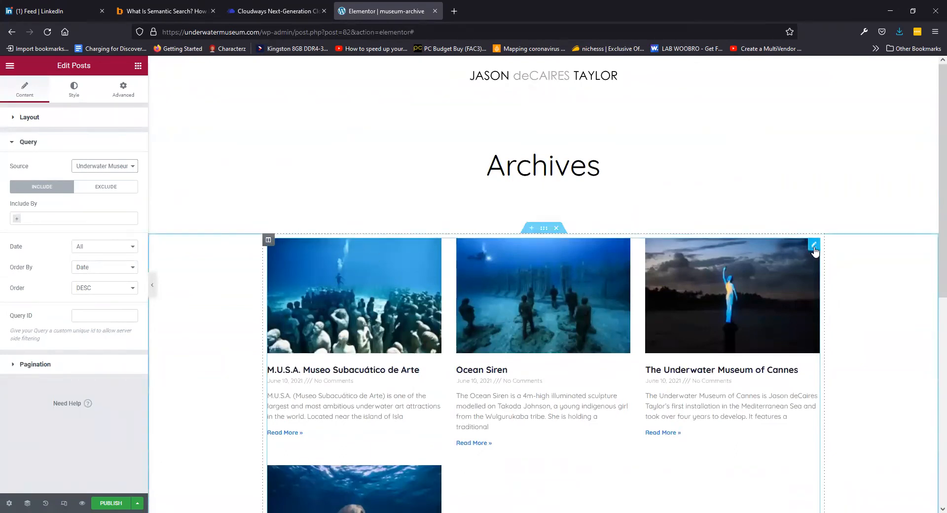
Show the posts in two columns, trying Cards and Full Content before keeping the Classic skin
{"action": "left_click", "coordinate": [24, 117]}
{"action": "left_click", "coordinate": [101, 163]}
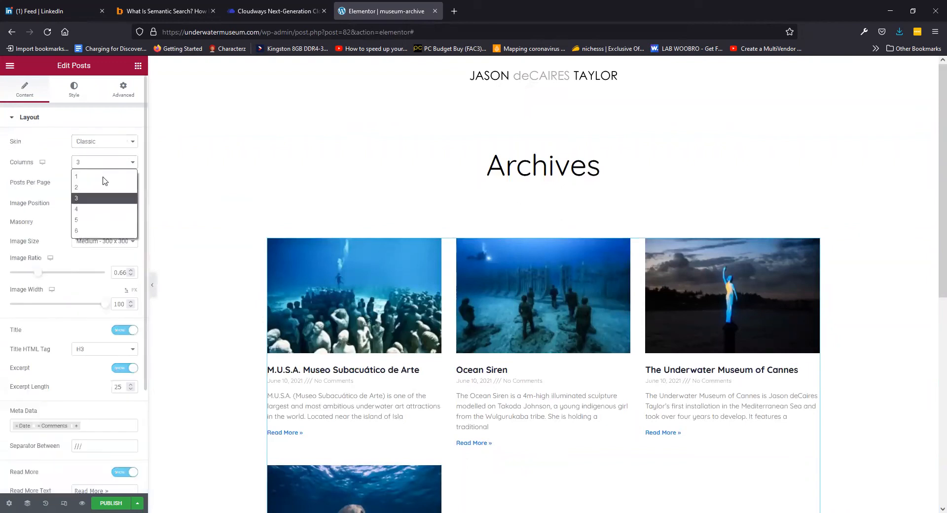
{"action": "left_click", "coordinate": [103, 187]}
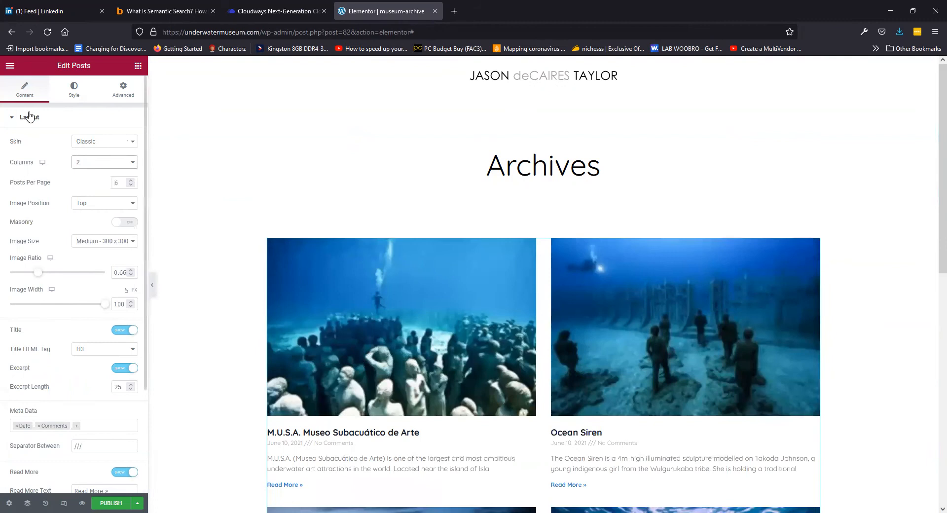
{"action": "left_click", "coordinate": [85, 142]}
{"action": "left_click", "coordinate": [99, 165]}
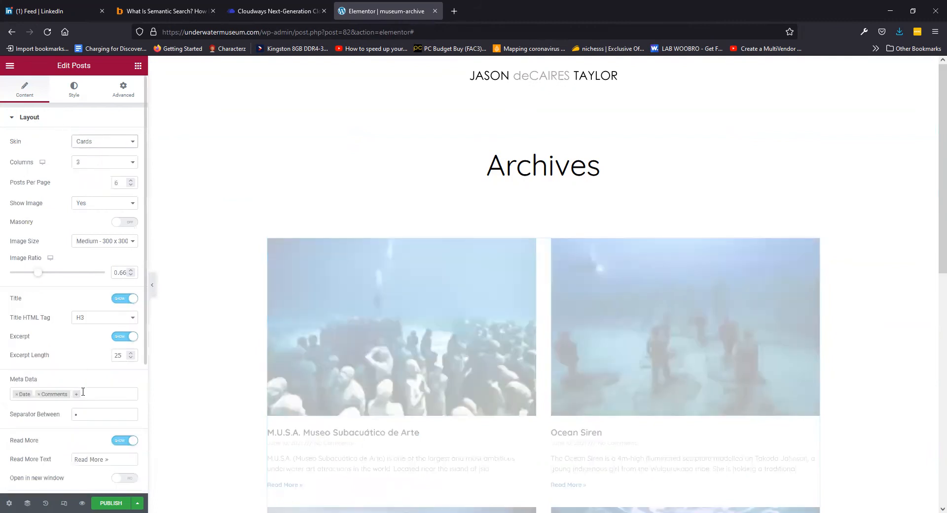
{"action": "left_click", "coordinate": [102, 143]}
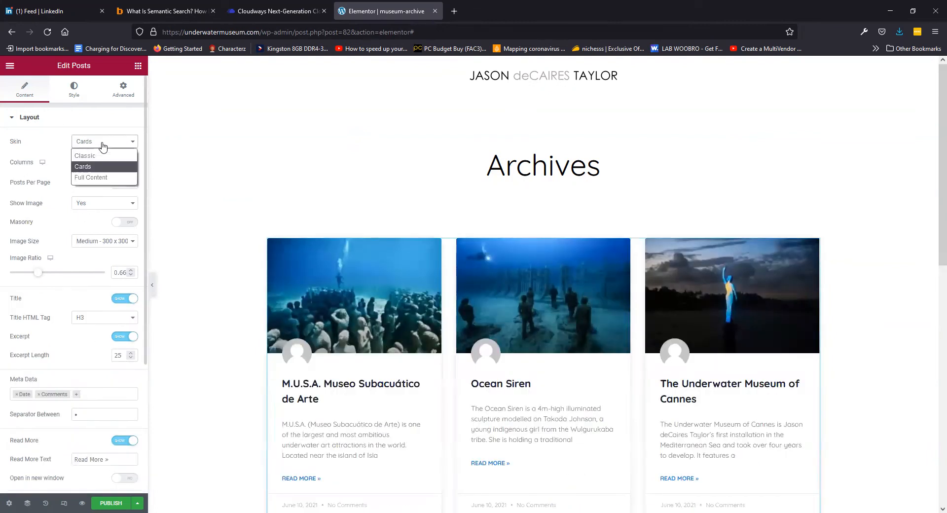
{"action": "left_click", "coordinate": [94, 177]}
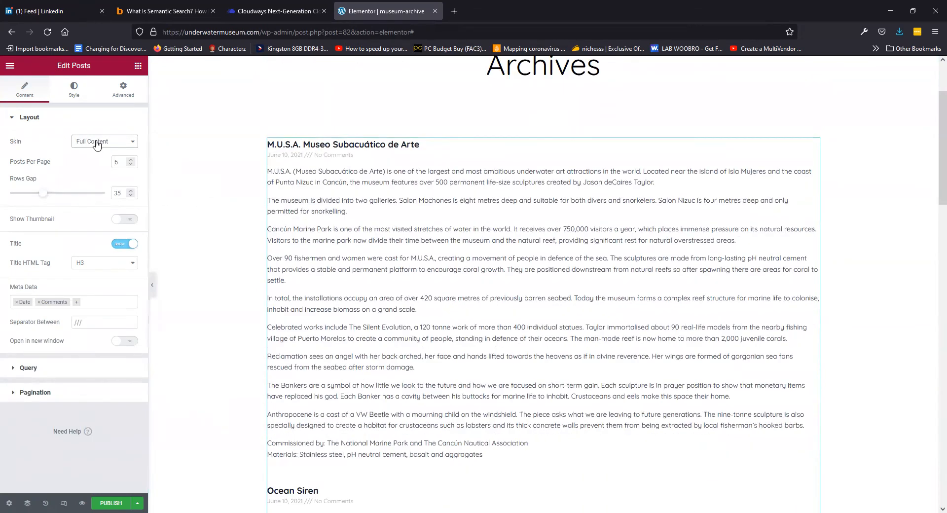
{"action": "left_click", "coordinate": [97, 145]}
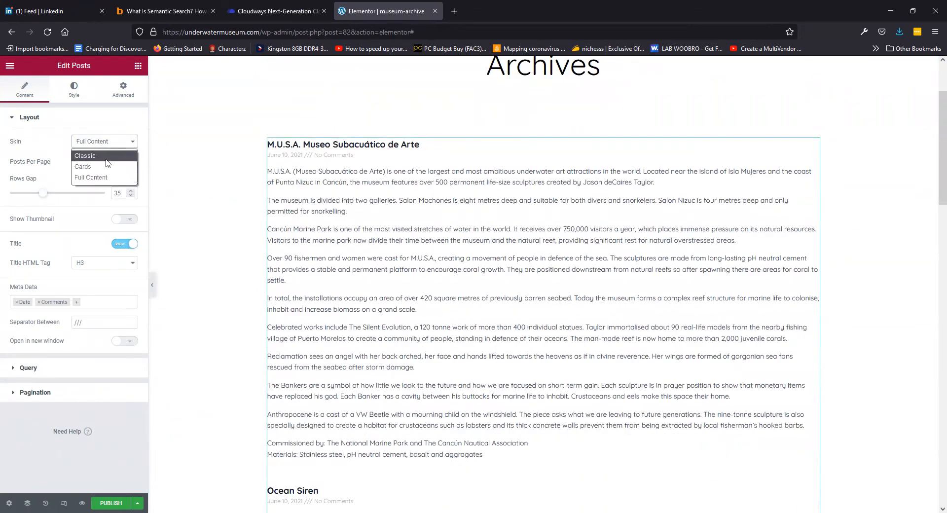
{"action": "left_click", "coordinate": [104, 157]}
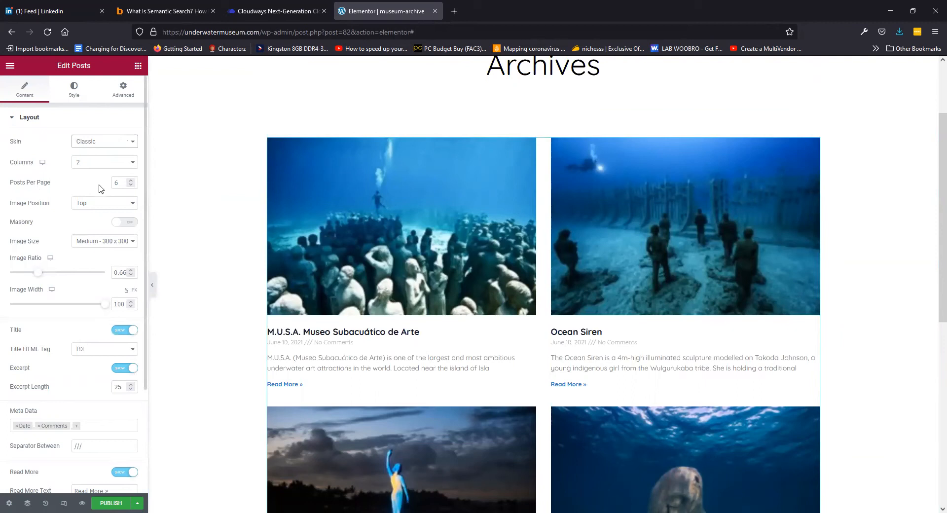
Try Left and None image positions, settle on Top, and set Image Size to Full
{"action": "left_click", "coordinate": [94, 204]}
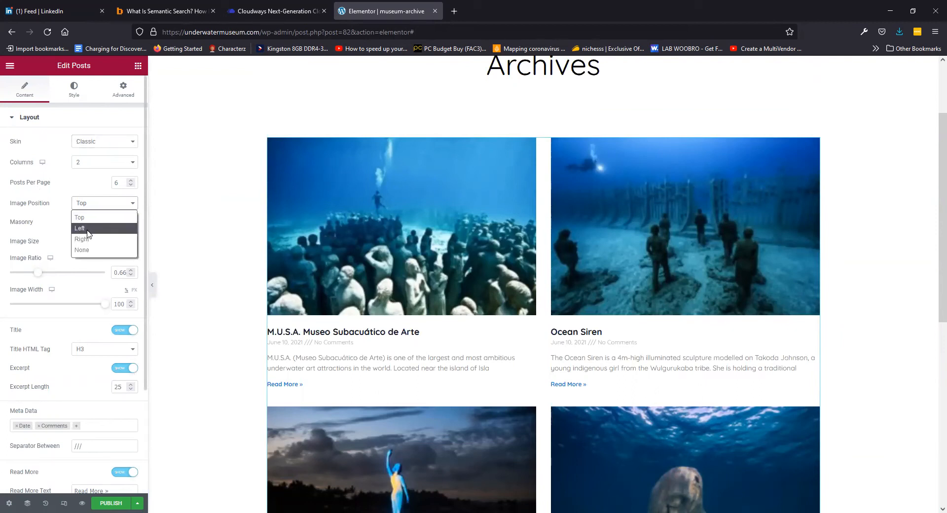
{"action": "left_click", "coordinate": [88, 229]}
{"action": "left_click", "coordinate": [103, 204]}
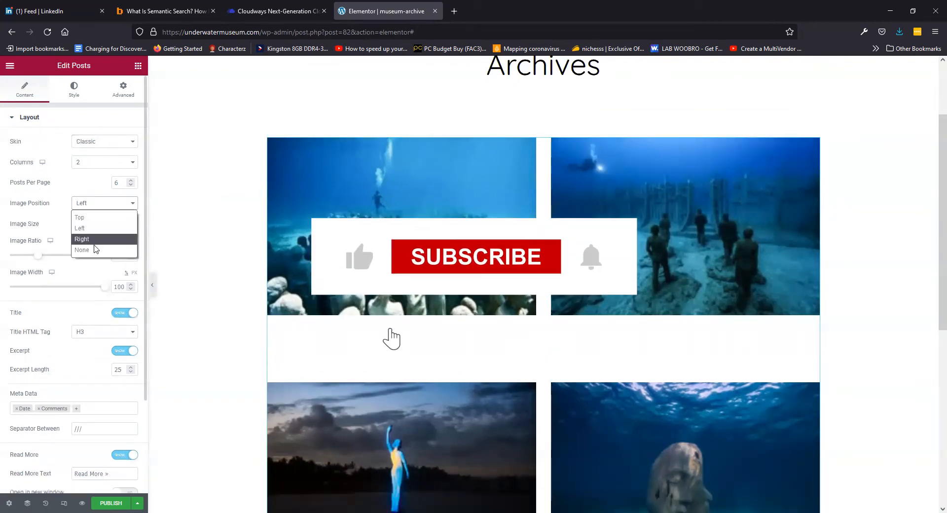
{"action": "left_click", "coordinate": [96, 249]}
{"action": "left_click", "coordinate": [104, 206]}
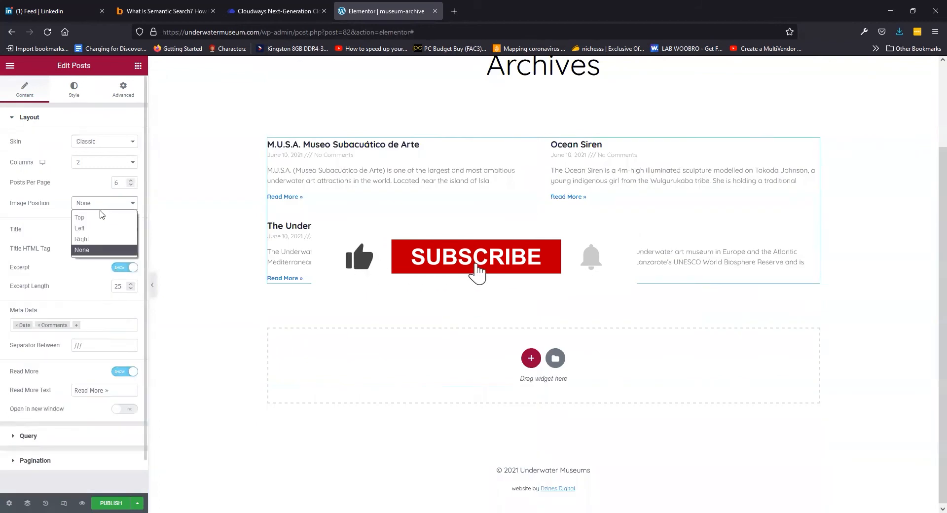
{"action": "left_click", "coordinate": [100, 217]}
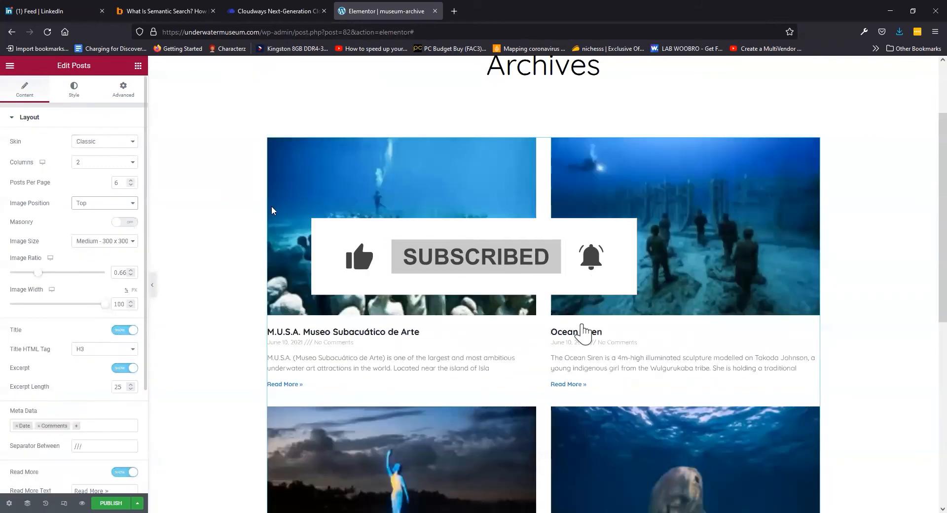
{"action": "left_click", "coordinate": [101, 242]}
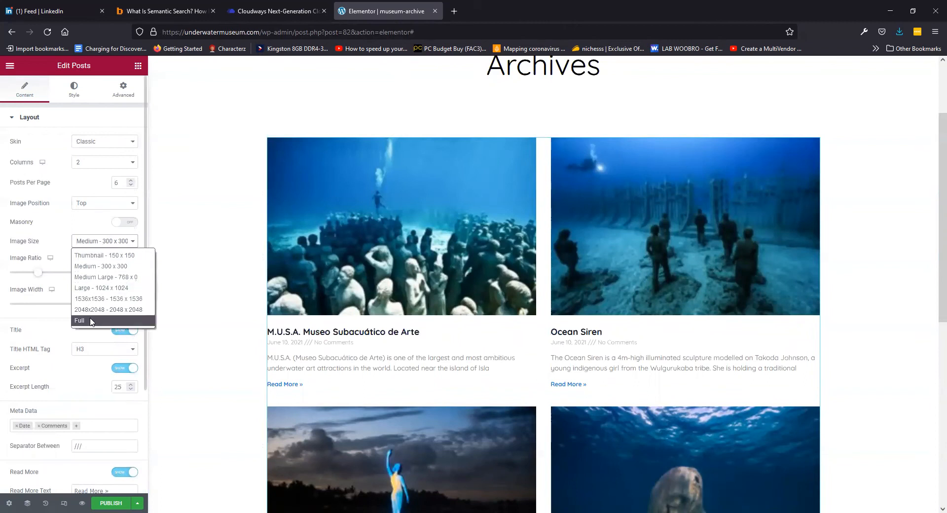
{"action": "left_click", "coordinate": [88, 321]}
{"action": "scroll", "coordinate": [58, 265], "scroll_direction": "down", "scroll_amount": 2}
{"action": "scroll", "coordinate": [58, 265], "scroll_direction": "down", "scroll_amount": 3}
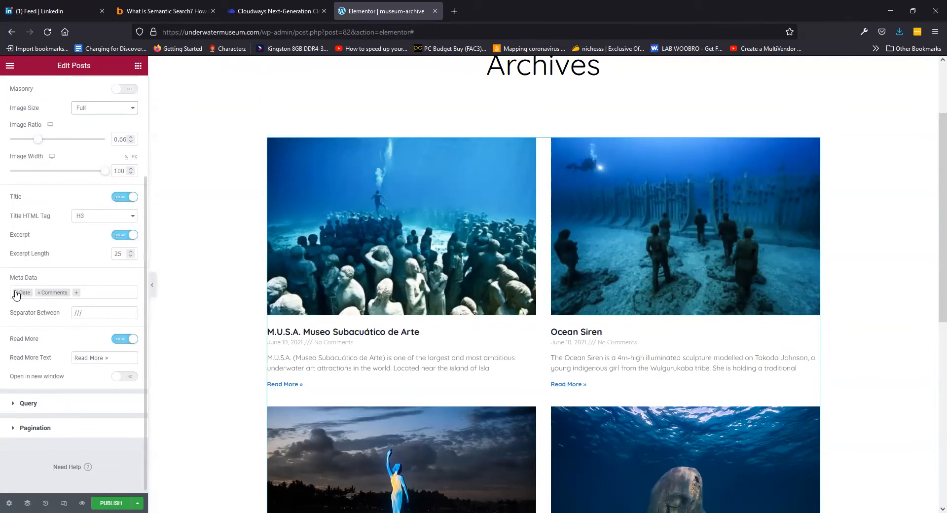
Remove Date and Comments from the post meta data, then check Query and Pagination
{"action": "left_click", "coordinate": [77, 295]}
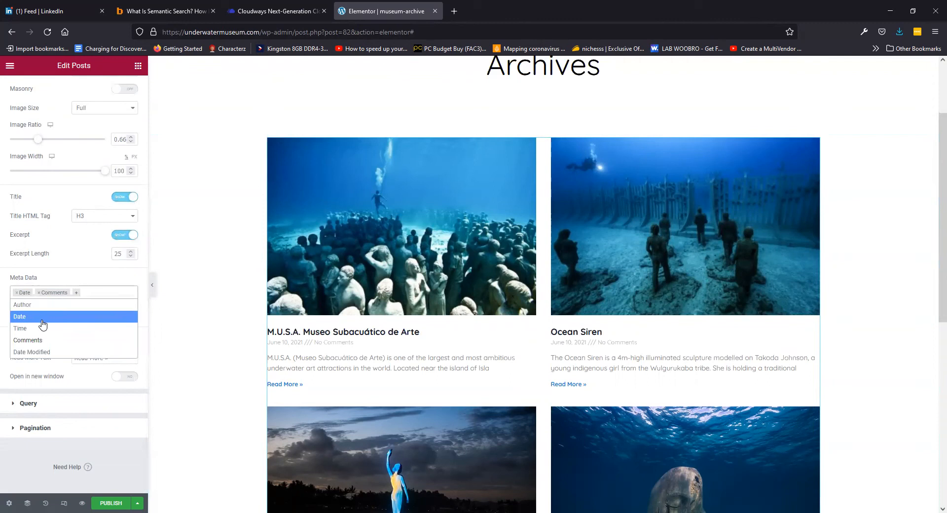
{"action": "left_click", "coordinate": [15, 292]}
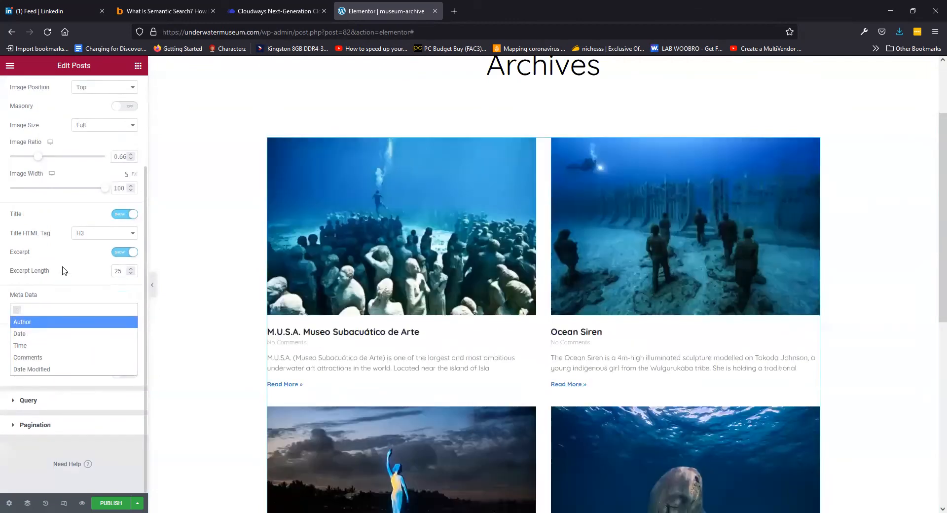
{"action": "left_click", "coordinate": [63, 254]}
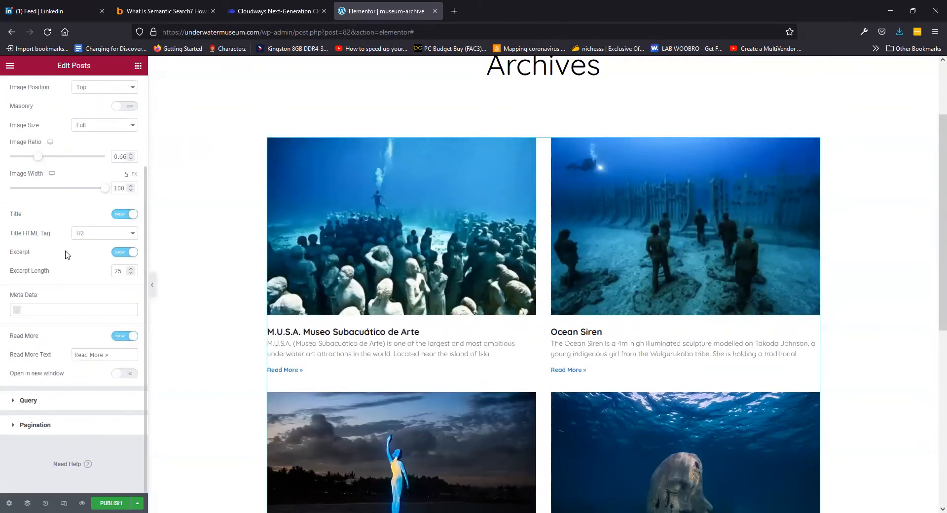
{"action": "left_click", "coordinate": [39, 401]}
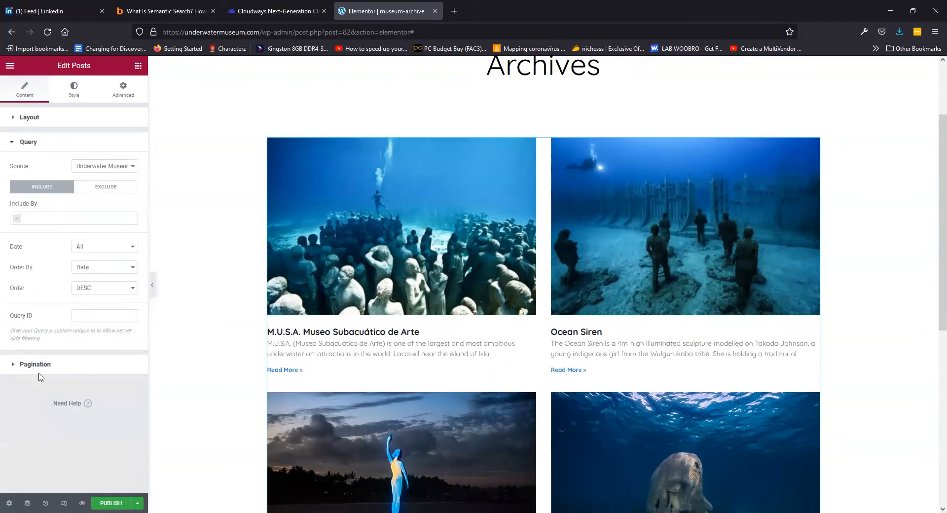
{"action": "left_click", "coordinate": [43, 371]}
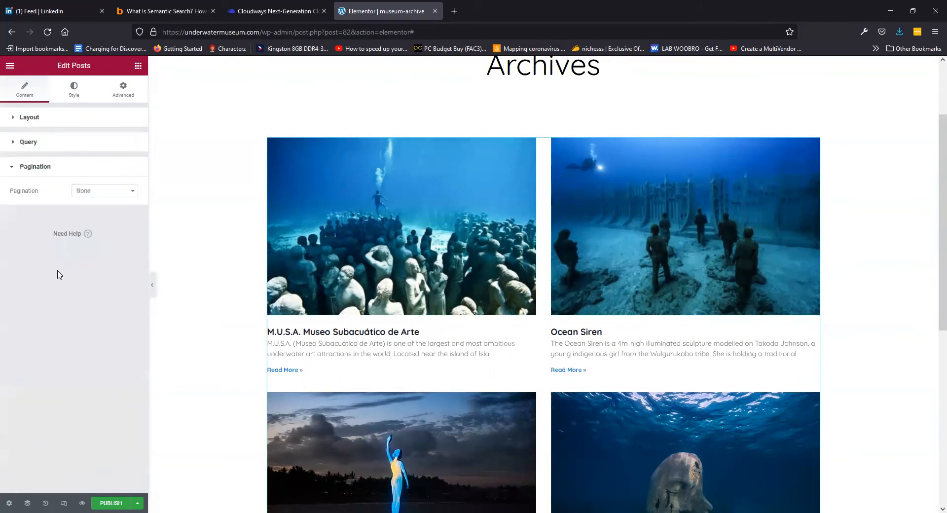
Publish museum-archive with an All Archives display condition and preview it in a new tab
{"action": "left_click", "coordinate": [112, 502]}
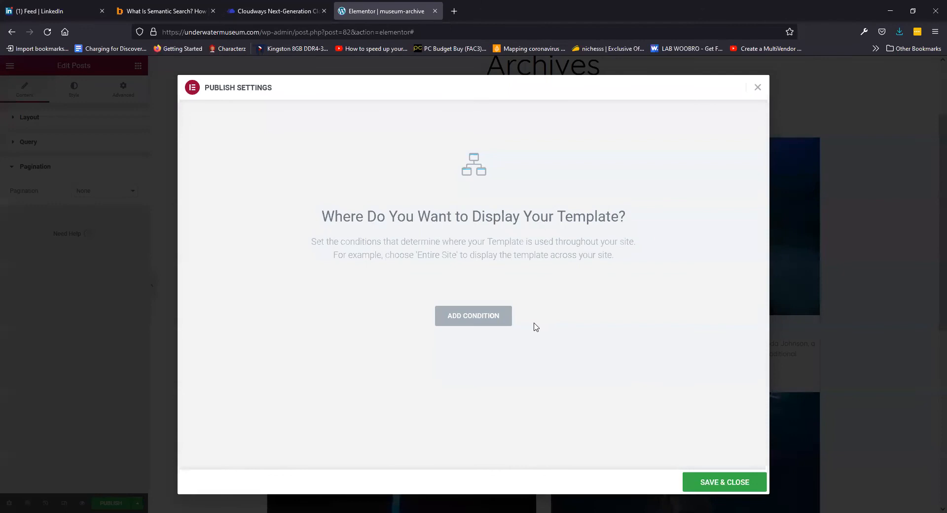
{"action": "left_click", "coordinate": [474, 322]}
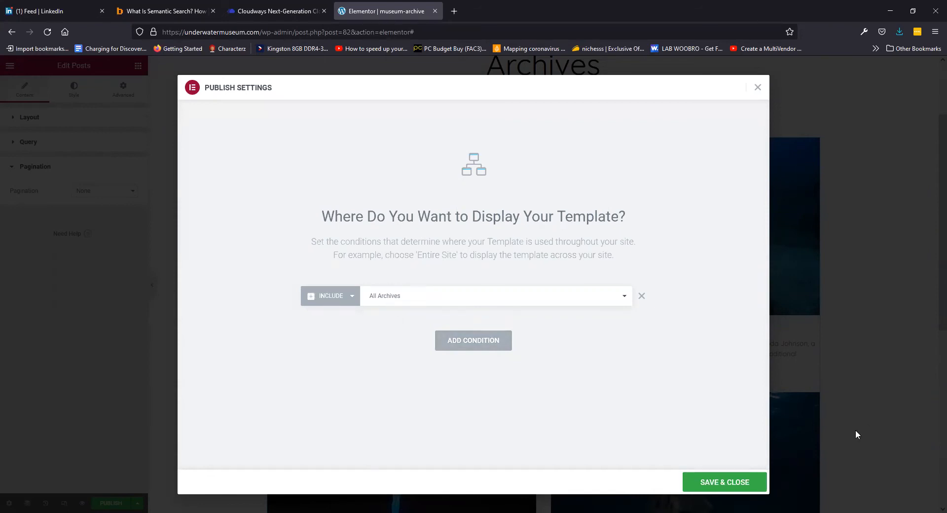
{"action": "left_click", "coordinate": [730, 483]}
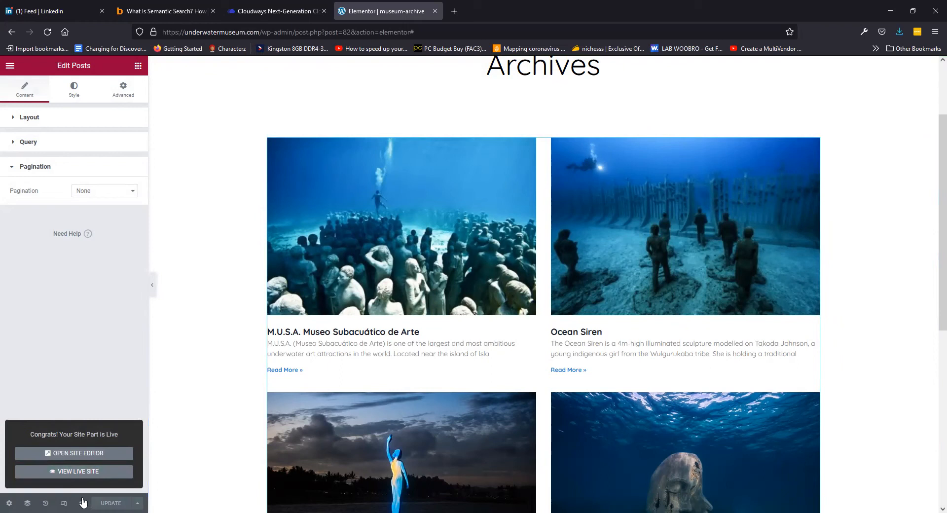
{"action": "mouse_move", "coordinate": [82, 502]}
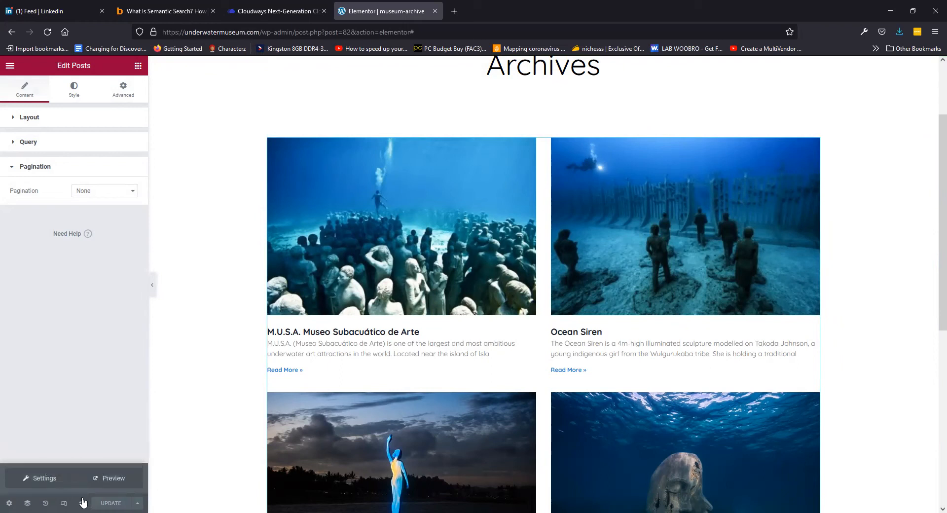
{"action": "left_click", "coordinate": [110, 479]}
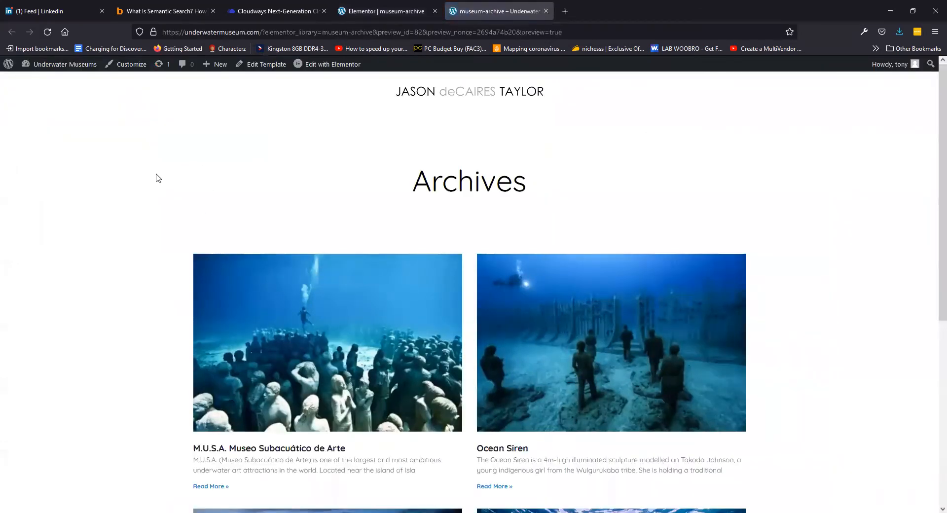
Scroll through the archive preview to check the museum post listing
{"action": "scroll", "coordinate": [155, 179], "scroll_direction": "down", "scroll_amount": 5}
{"action": "scroll", "coordinate": [153, 179], "scroll_direction": "up", "scroll_amount": 5}
{"action": "scroll", "coordinate": [152, 180], "scroll_direction": "down", "scroll_amount": 5}
{"action": "scroll", "coordinate": [149, 181], "scroll_direction": "up", "scroll_amount": 5}
{"action": "scroll", "coordinate": [143, 177], "scroll_direction": "down", "scroll_amount": 5}
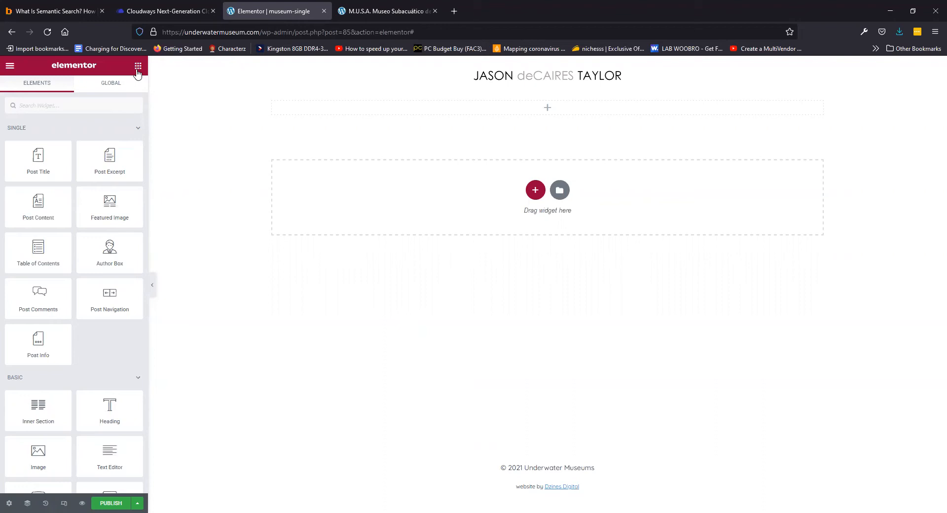
Place the Post Title widget in the top section and the Post Content widget directly below it
{"action": "left_click_drag", "start_coordinate": [41, 158], "coordinate": [565, 113]}
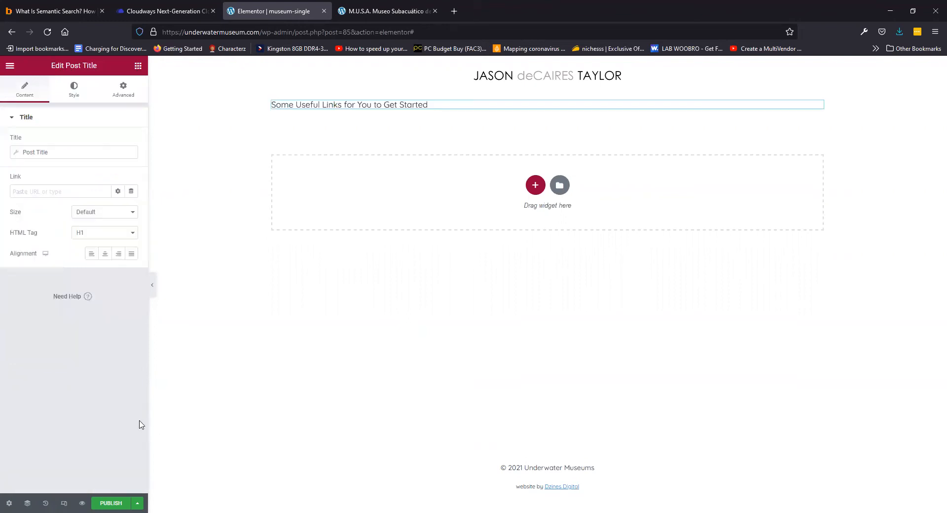
{"action": "left_click", "coordinate": [138, 66]}
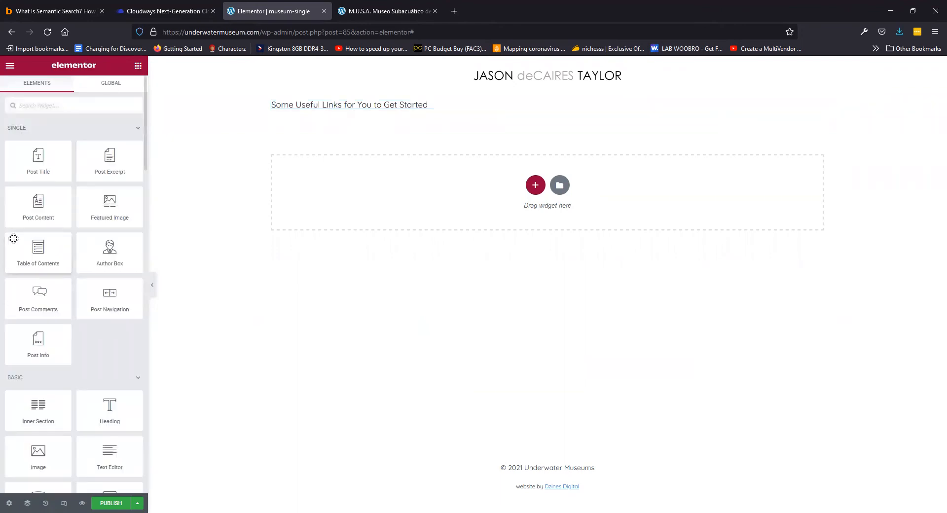
{"action": "left_click_drag", "start_coordinate": [38, 209], "coordinate": [427, 117]}
{"action": "scroll", "coordinate": [541, 232], "scroll_direction": "down", "scroll_amount": 8}
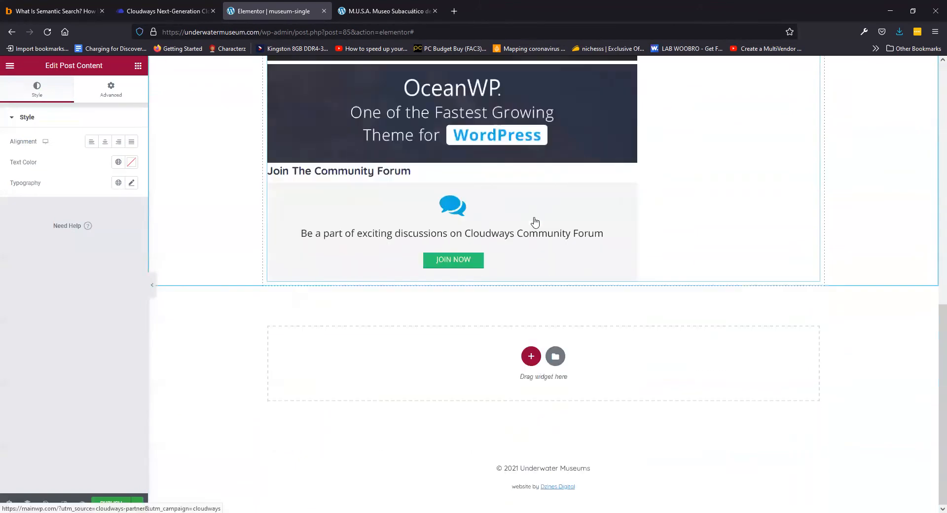
{"action": "scroll", "coordinate": [523, 216], "scroll_direction": "up", "scroll_amount": 8}
{"action": "left_click", "coordinate": [138, 66]}
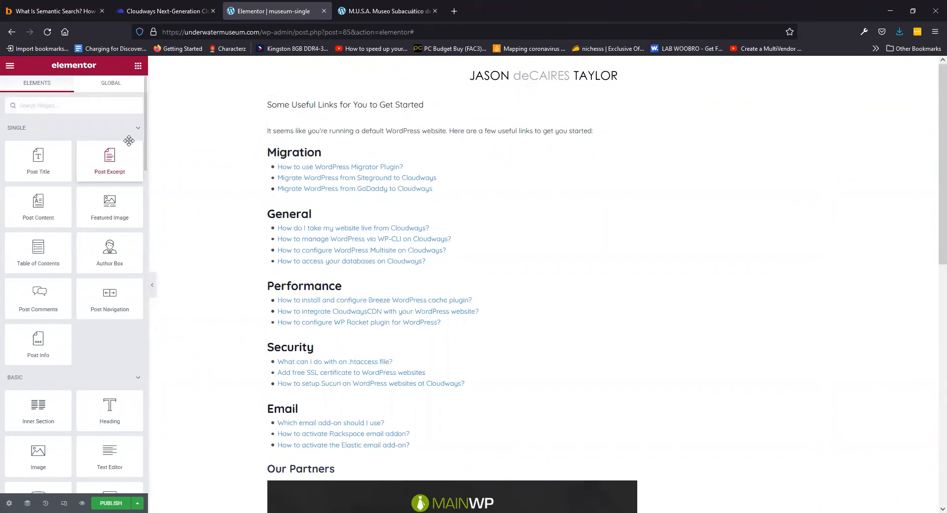
Add a Google Maps widget under the title with its location bound to the ACF 'address' field
{"action": "type", "text": "goog"}
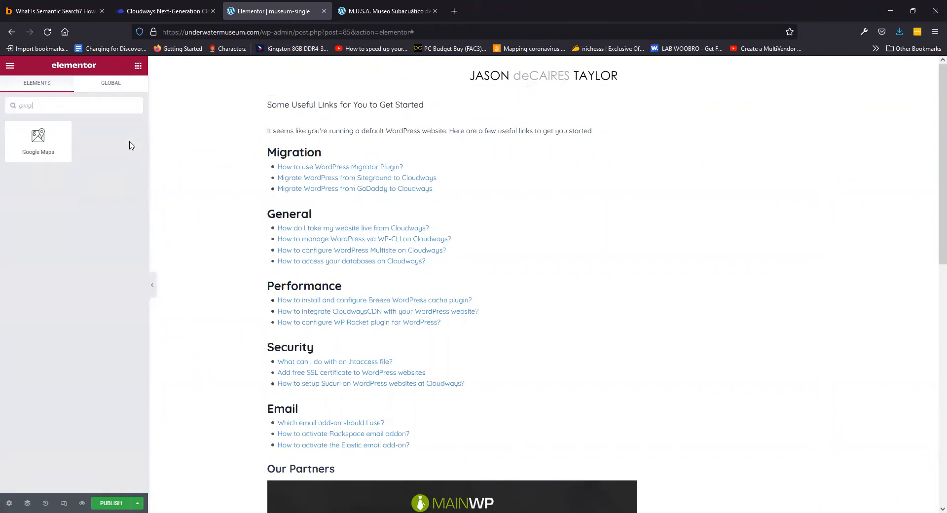
{"action": "left_click_drag", "start_coordinate": [39, 139], "coordinate": [377, 127]}
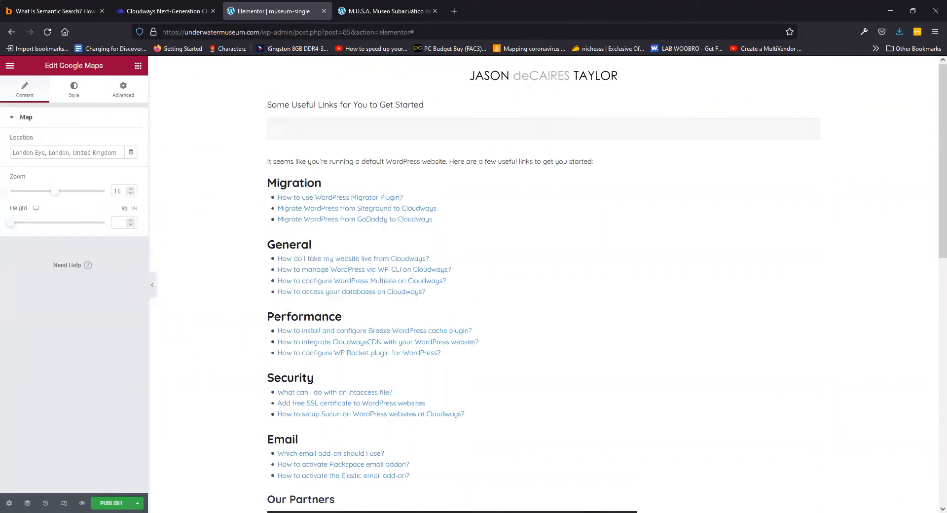
{"action": "left_click", "coordinate": [132, 155]}
{"action": "left_click", "coordinate": [49, 274]}
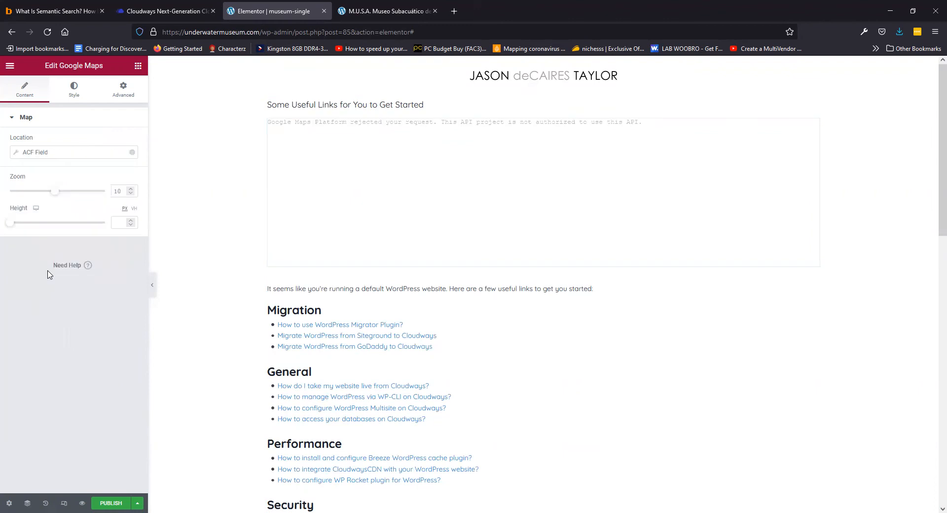
{"action": "left_click", "coordinate": [13, 154]}
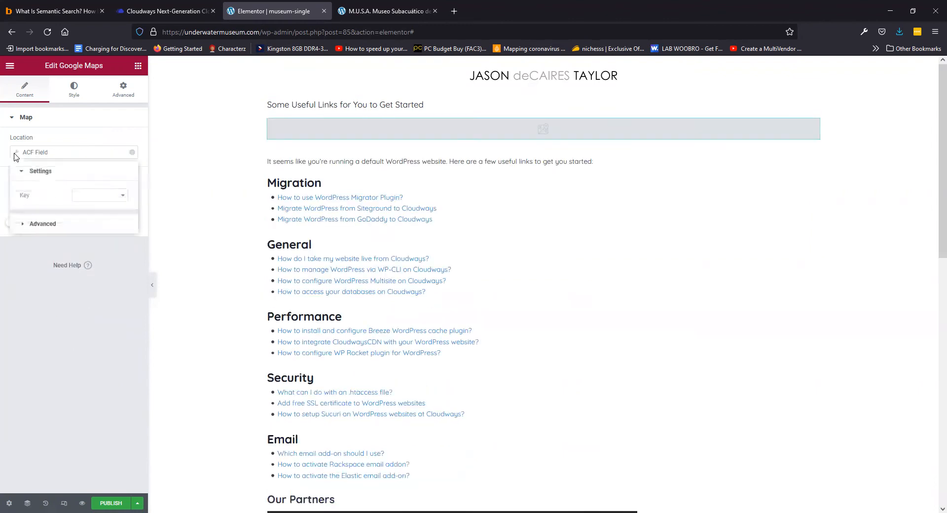
{"action": "left_click", "coordinate": [86, 200]}
{"action": "left_click", "coordinate": [13, 154]}
{"action": "left_click", "coordinate": [86, 195]}
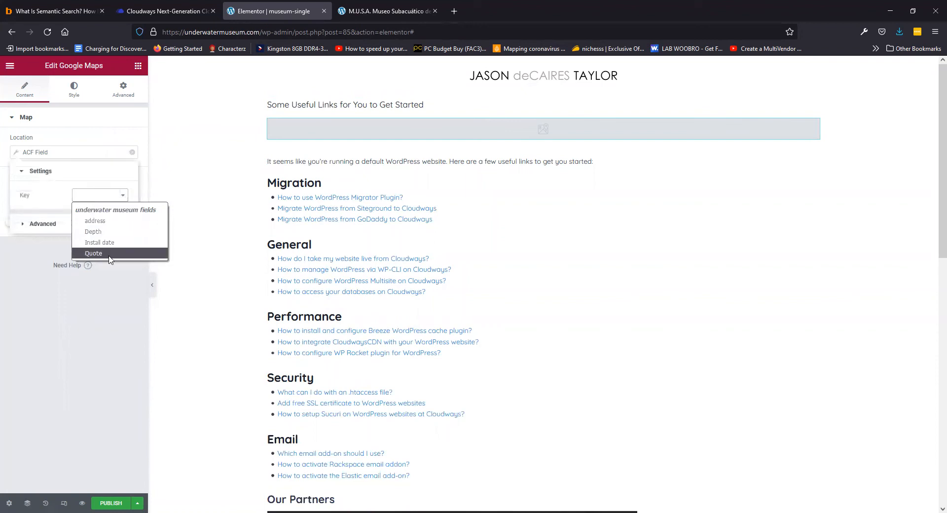
{"action": "left_click", "coordinate": [103, 223]}
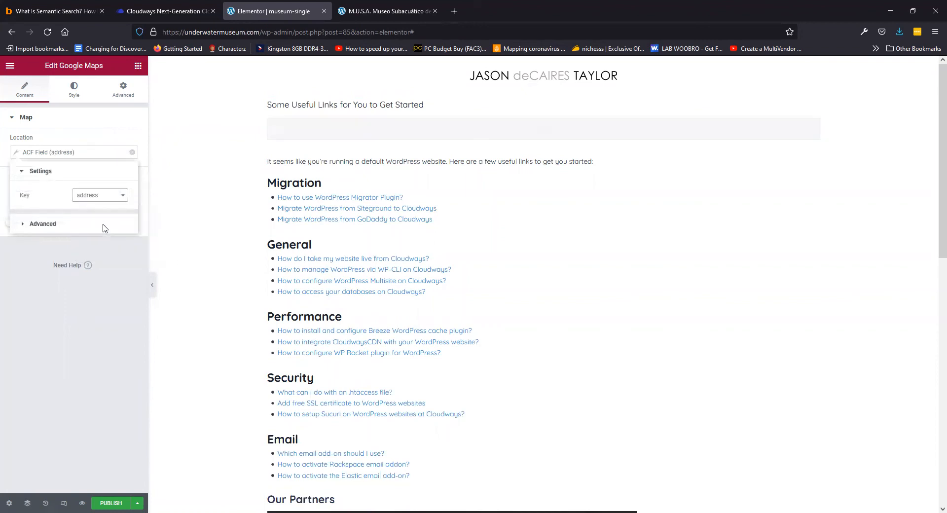
{"action": "left_click", "coordinate": [139, 66]}
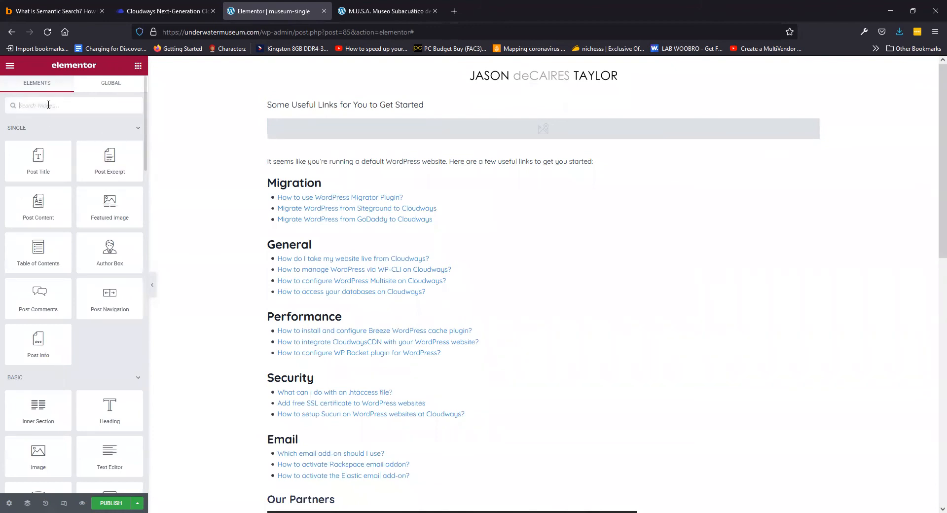
Add a heading whose text comes dynamically from the ACF Depth field
{"action": "scroll", "coordinate": [68, 164], "scroll_direction": "down", "scroll_amount": 3}
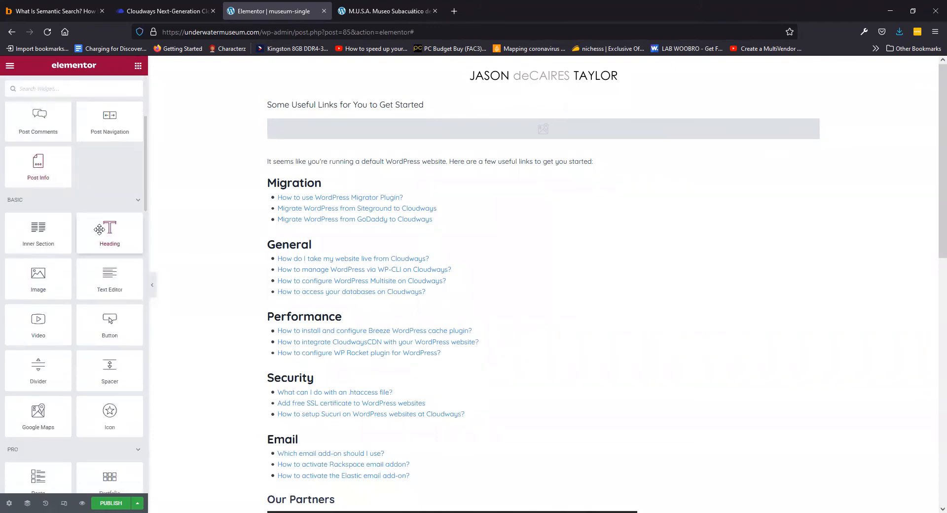
{"action": "scroll", "coordinate": [100, 230], "scroll_direction": "up", "scroll_amount": 1}
{"action": "left_click_drag", "start_coordinate": [108, 276], "coordinate": [345, 149]}
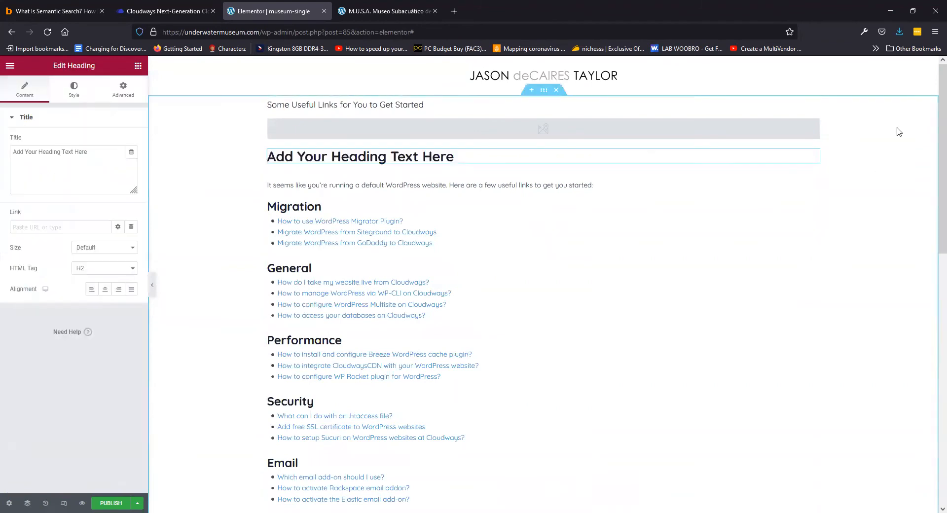
{"action": "left_click", "coordinate": [130, 156]}
{"action": "scroll", "coordinate": [63, 264], "scroll_direction": "down", "scroll_amount": 5}
{"action": "left_click", "coordinate": [32, 301]}
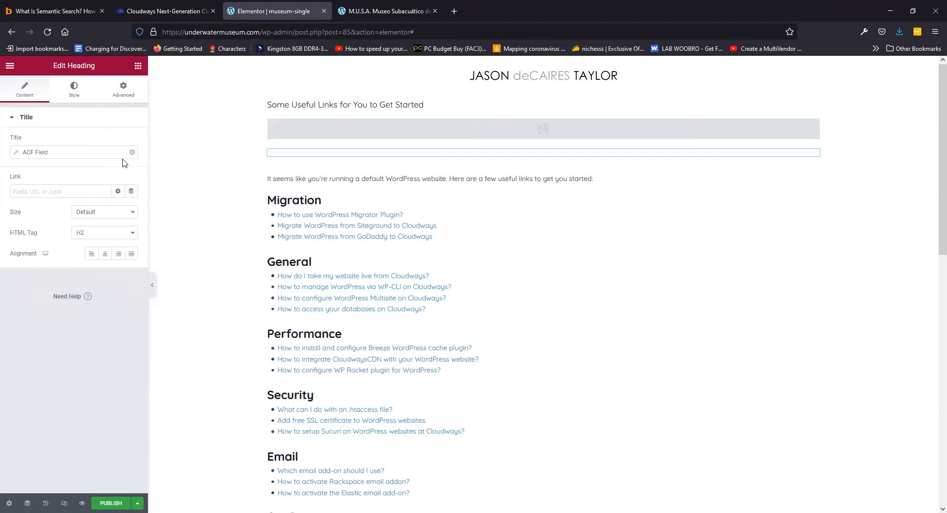
{"action": "left_click", "coordinate": [16, 155]}
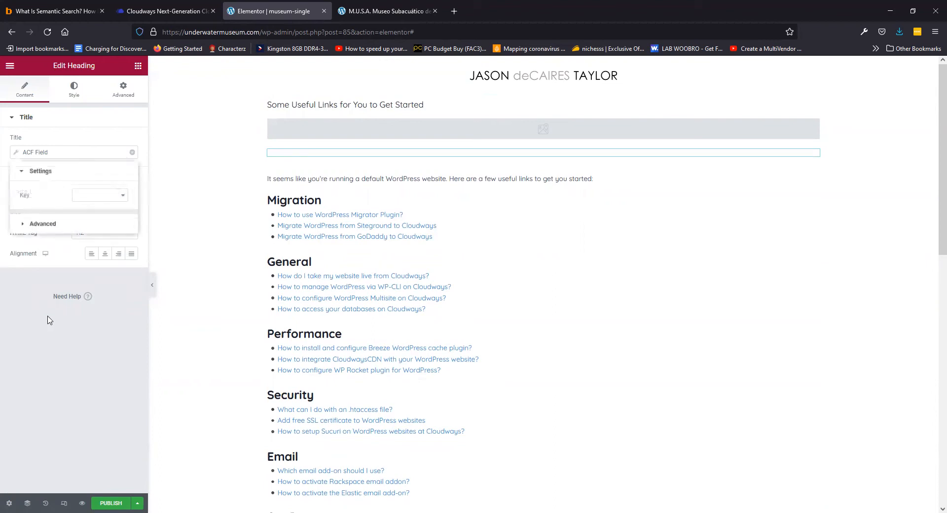
{"action": "left_click", "coordinate": [105, 200]}
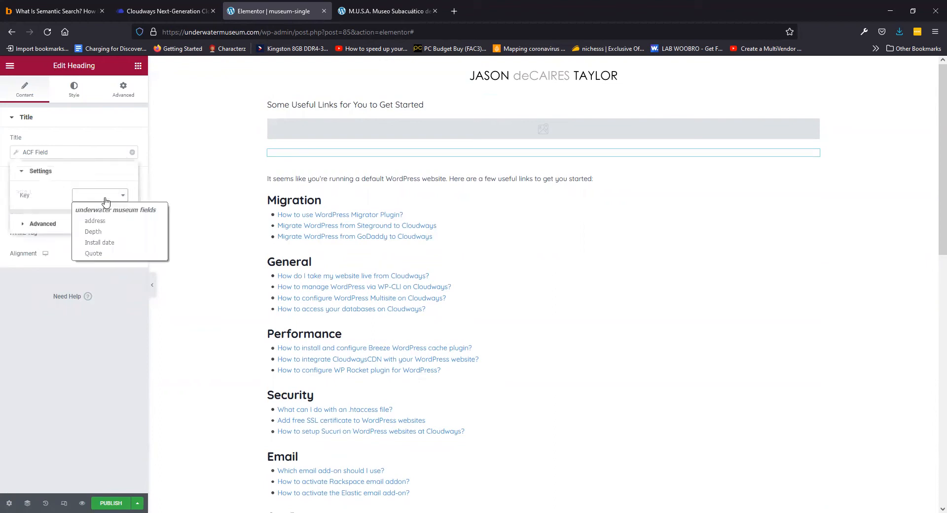
{"action": "left_click", "coordinate": [103, 232]}
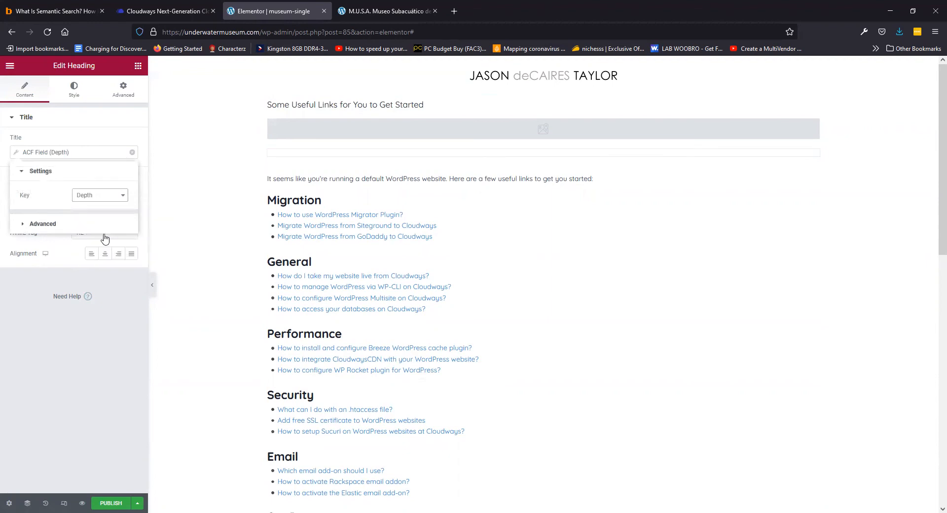
{"action": "left_click", "coordinate": [110, 326]}
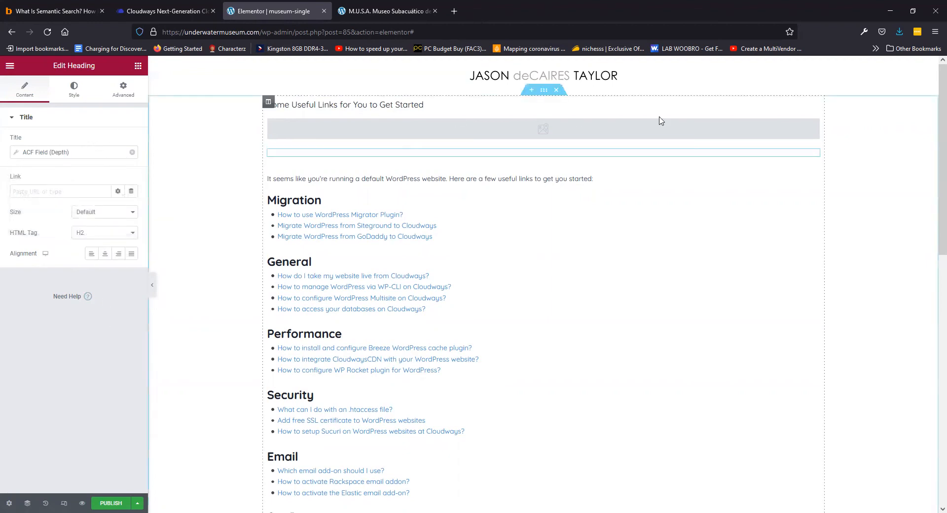
Duplicate the Depth heading twice and bind the first copy to the Install date field
{"action": "right_click", "coordinate": [808, 154]}
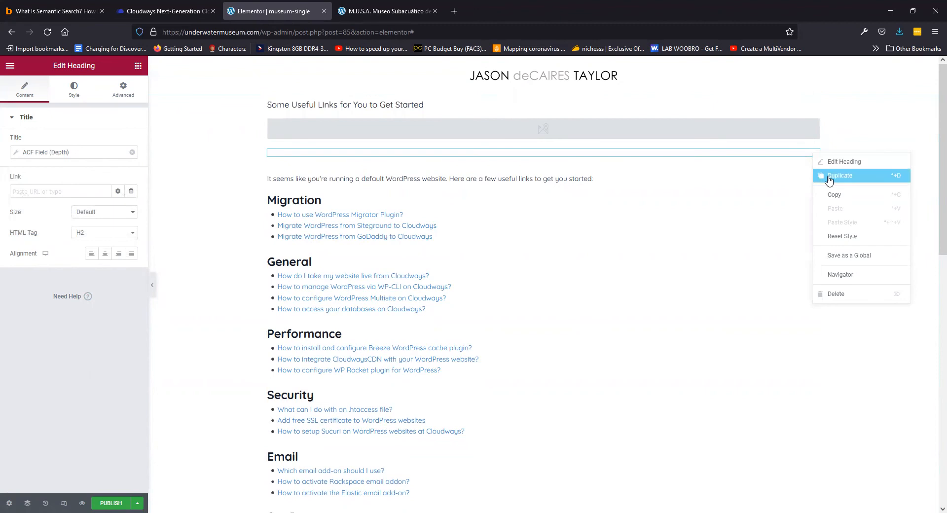
{"action": "left_click", "coordinate": [820, 176]}
{"action": "right_click", "coordinate": [814, 171]}
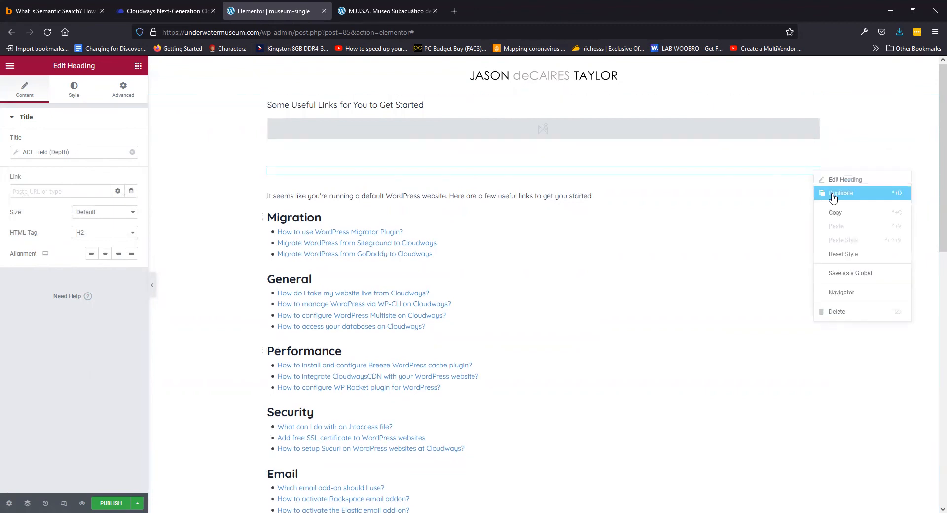
{"action": "left_click", "coordinate": [824, 190]}
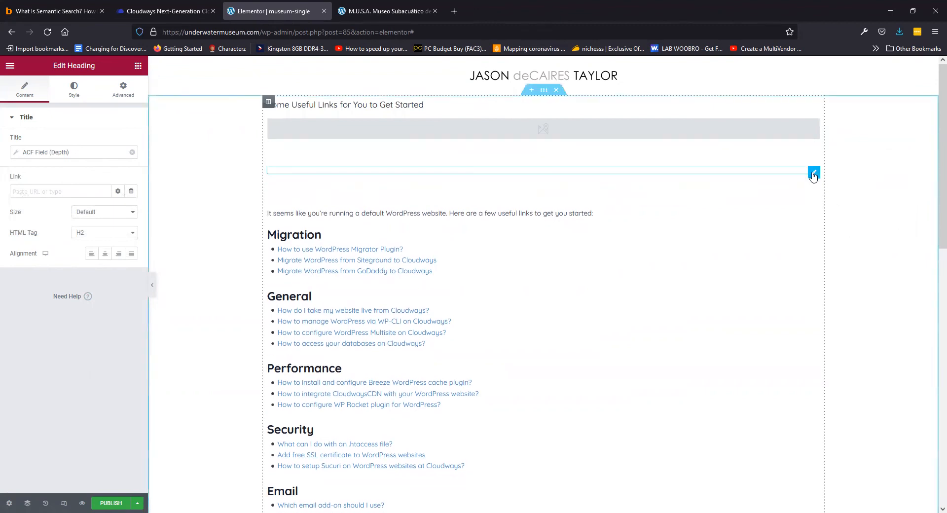
{"action": "left_click", "coordinate": [16, 154]}
{"action": "left_click", "coordinate": [105, 199]}
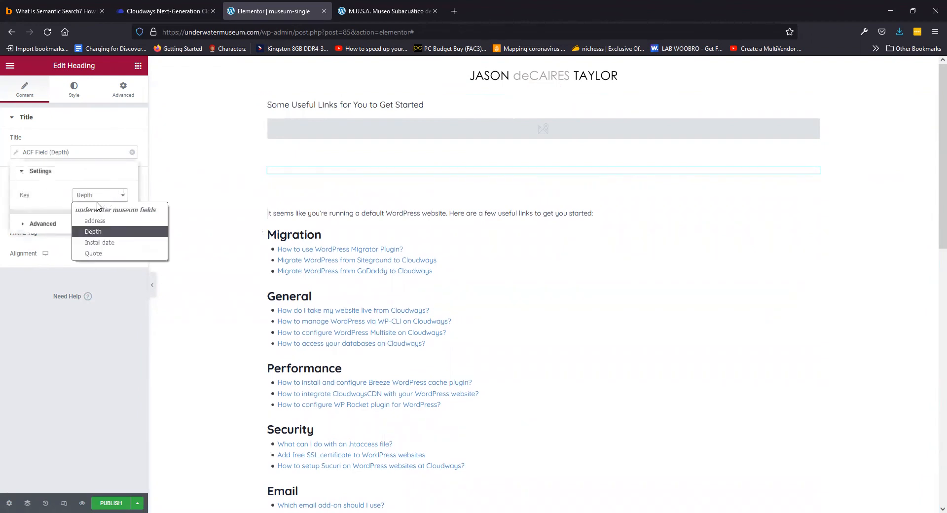
{"action": "left_click", "coordinate": [100, 242]}
Bind the second copied heading to the ACF Quote field
{"action": "left_click", "coordinate": [814, 190]}
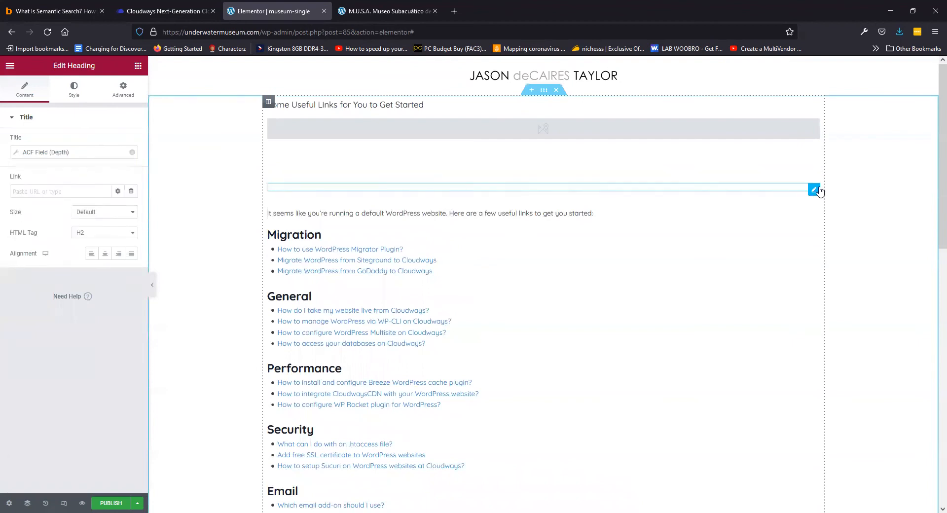
{"action": "left_click", "coordinate": [16, 155]}
{"action": "left_click", "coordinate": [90, 197]}
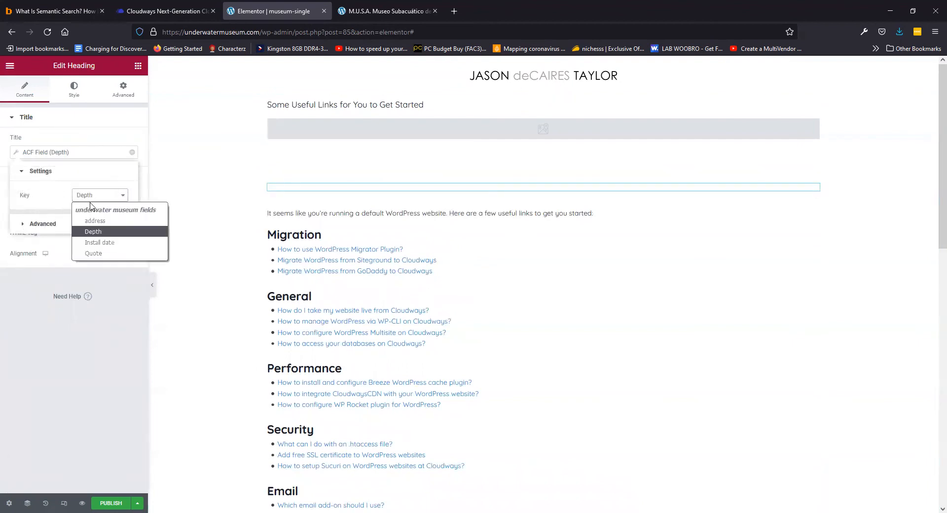
{"action": "left_click", "coordinate": [107, 253]}
{"action": "left_click", "coordinate": [106, 298]}
{"action": "left_click", "coordinate": [138, 66]}
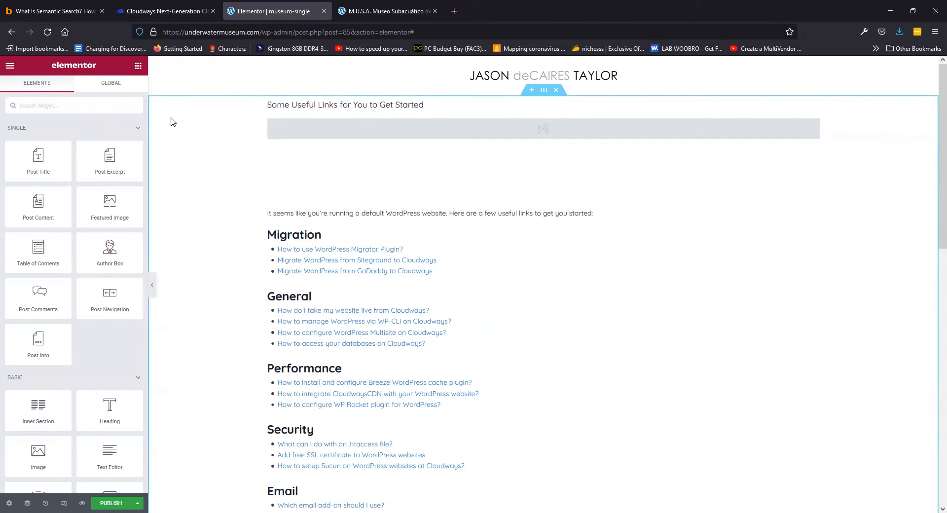
Add a Basic Gallery below the headings and set its ACF Gallery Field key to 'Gallery 1'
{"action": "type", "text": "galler"}
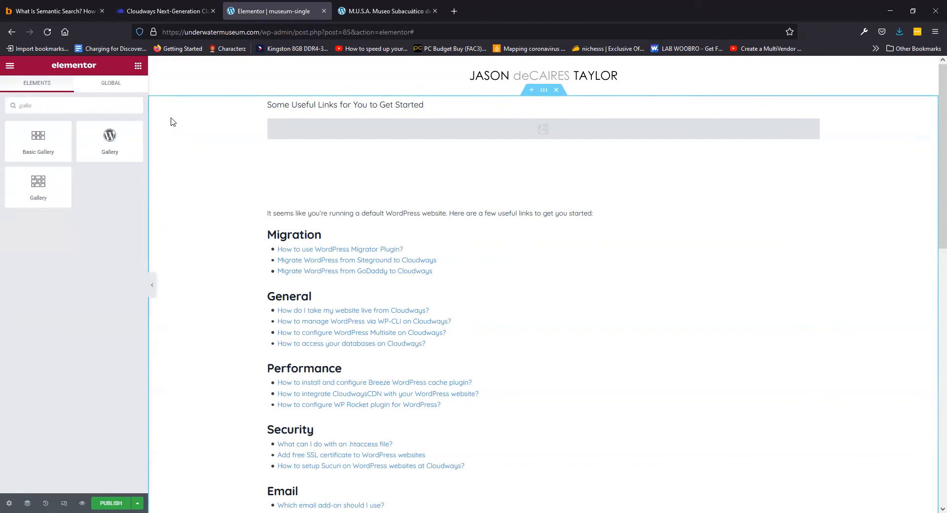
{"action": "left_click_drag", "start_coordinate": [40, 150], "coordinate": [424, 209]}
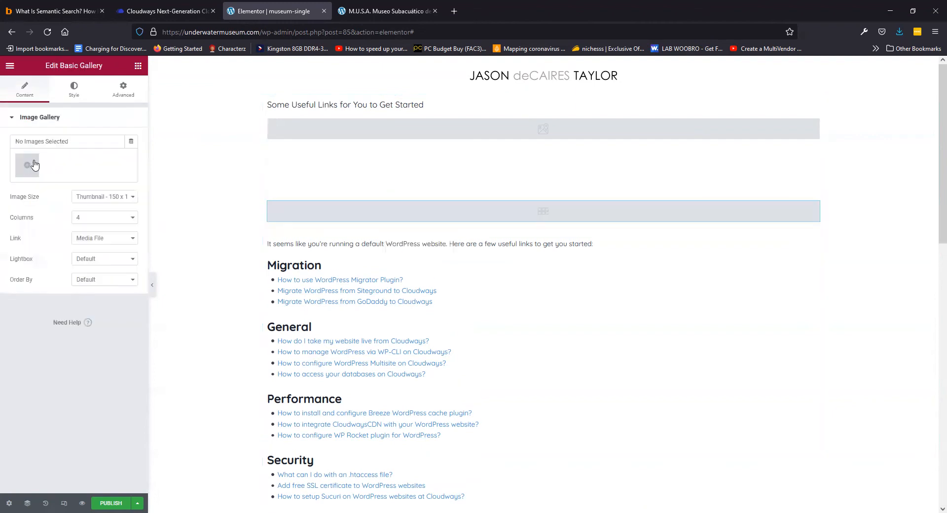
{"action": "left_click", "coordinate": [132, 141]}
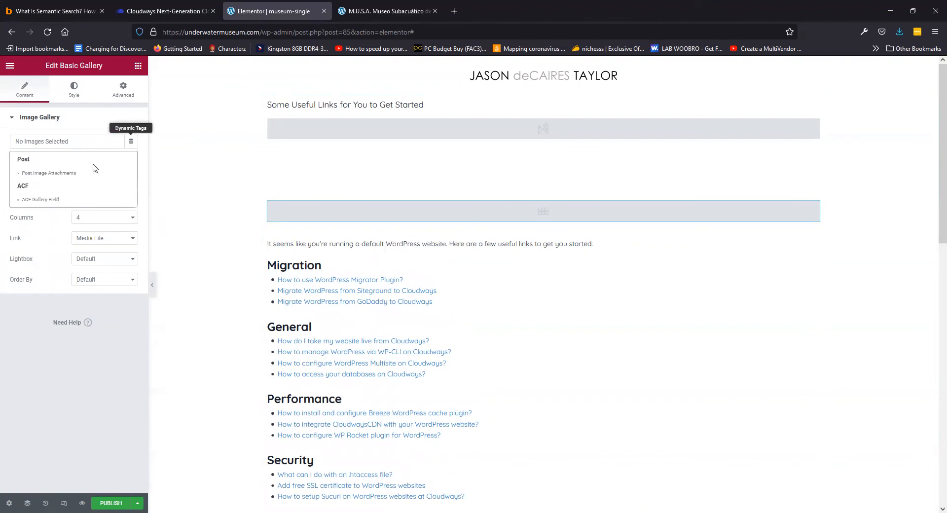
{"action": "left_click", "coordinate": [42, 201]}
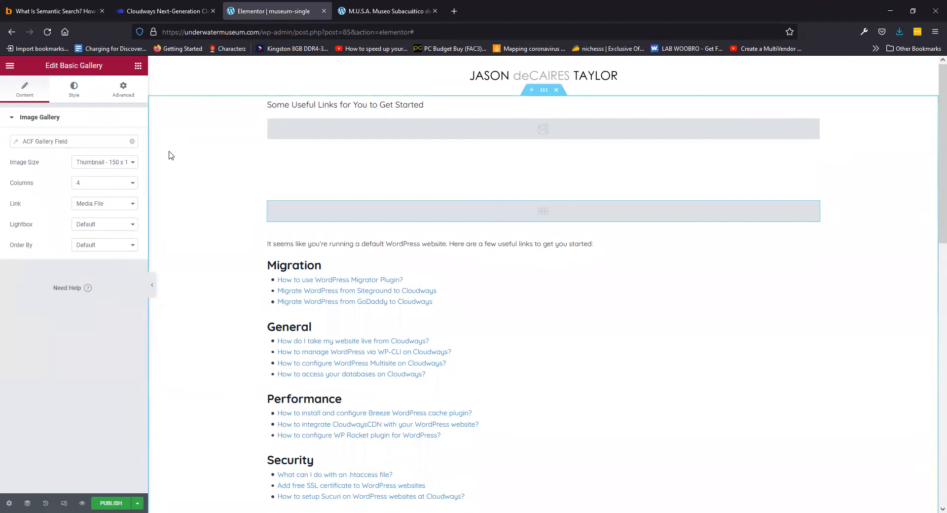
{"action": "left_click", "coordinate": [17, 144]}
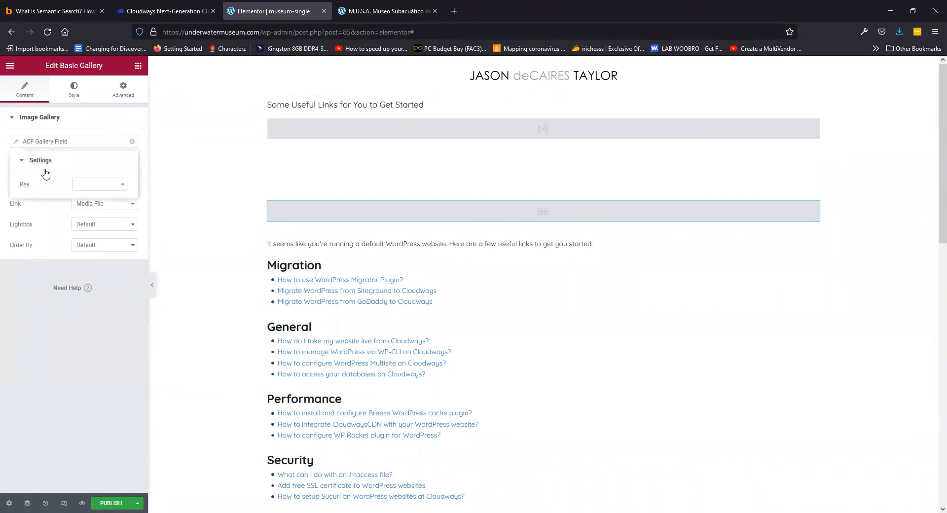
{"action": "left_click", "coordinate": [95, 188]}
{"action": "left_click", "coordinate": [99, 211]}
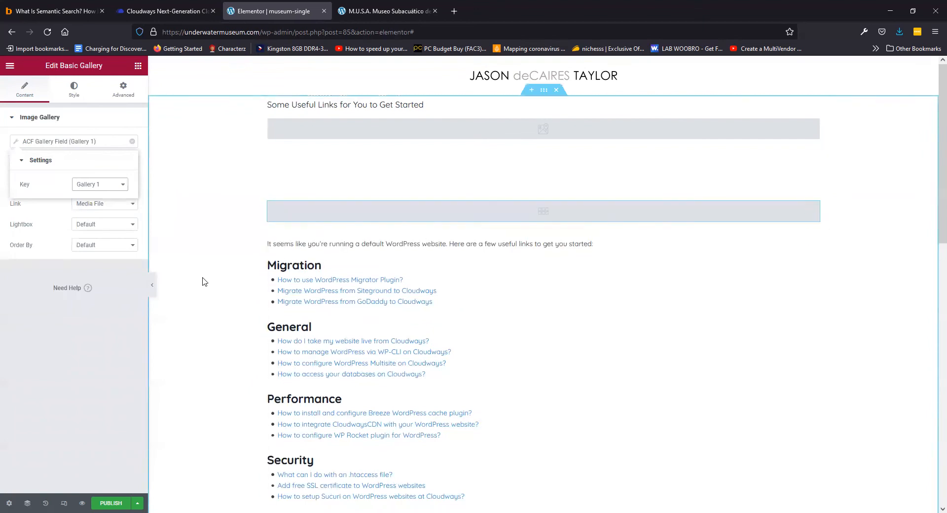
{"action": "scroll", "coordinate": [220, 261], "scroll_direction": "down", "scroll_amount": 10}
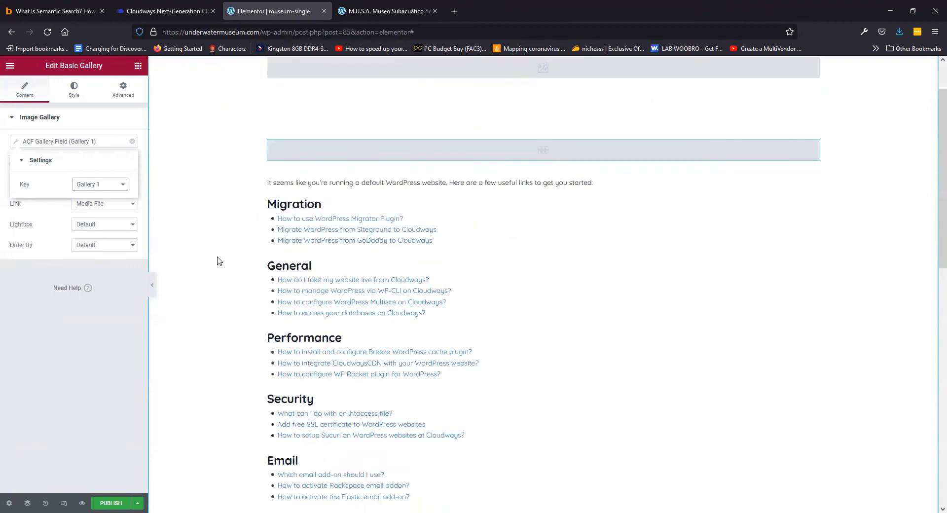
{"action": "scroll", "coordinate": [220, 258], "scroll_direction": "up", "scroll_amount": 5}
{"action": "scroll", "coordinate": [220, 258], "scroll_direction": "up", "scroll_amount": 5}
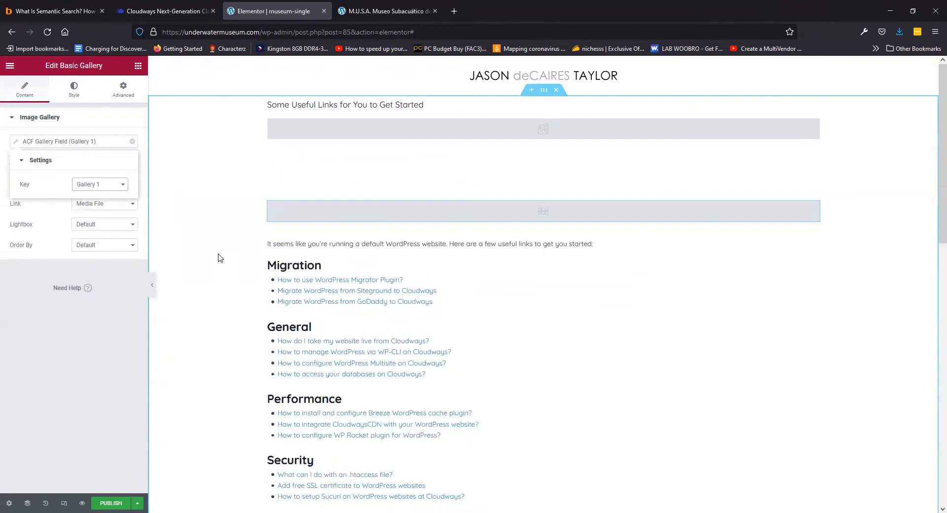
Publish the template with an Include condition for Underwater Museums > All
{"action": "left_click", "coordinate": [111, 503]}
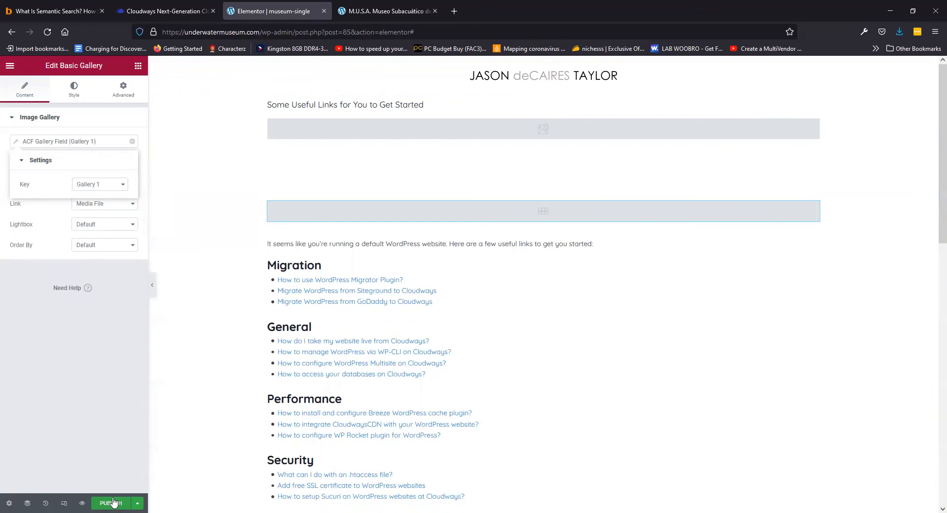
{"action": "left_click", "coordinate": [462, 330]}
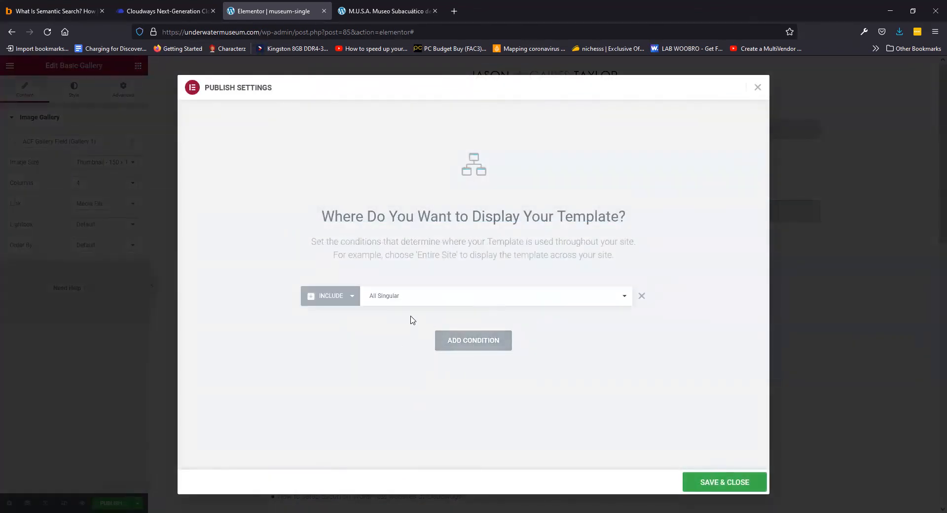
{"action": "left_click", "coordinate": [455, 293]}
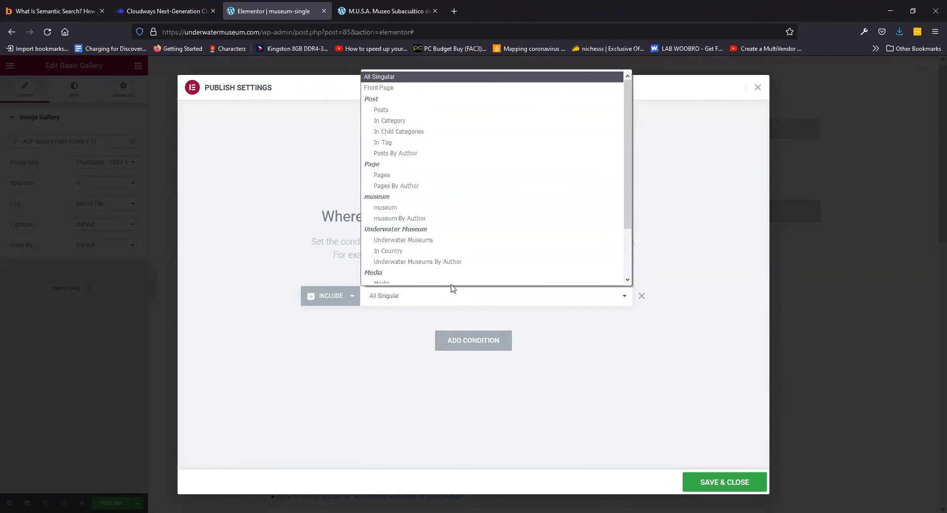
{"action": "left_click", "coordinate": [443, 236]}
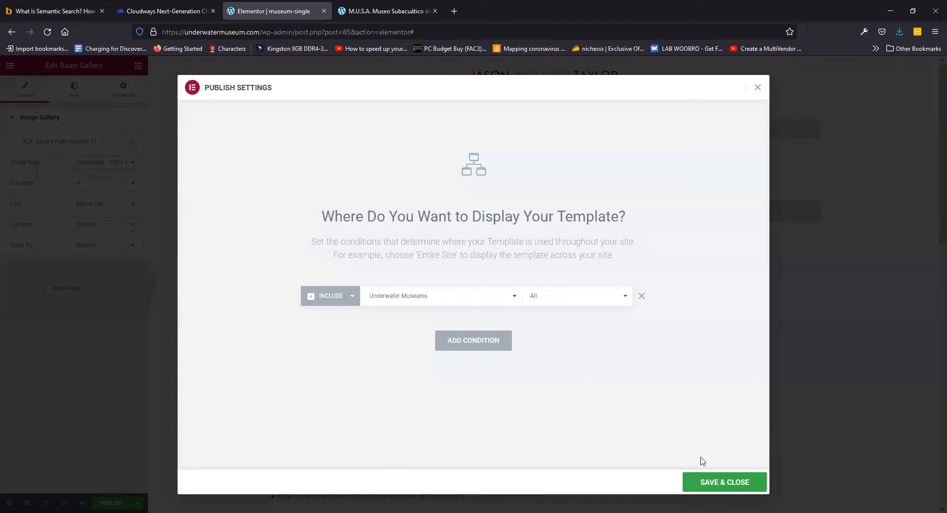
{"action": "left_click", "coordinate": [735, 483]}
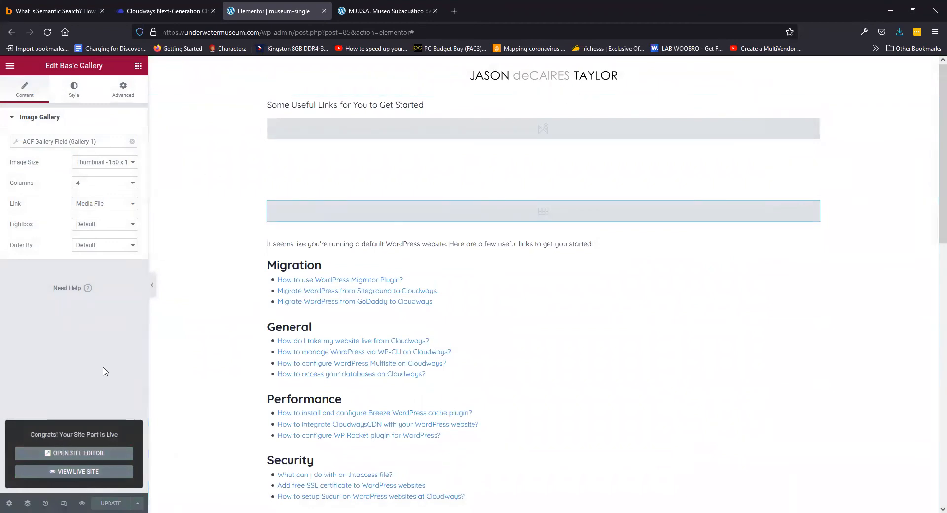
{"action": "left_click", "coordinate": [82, 503]}
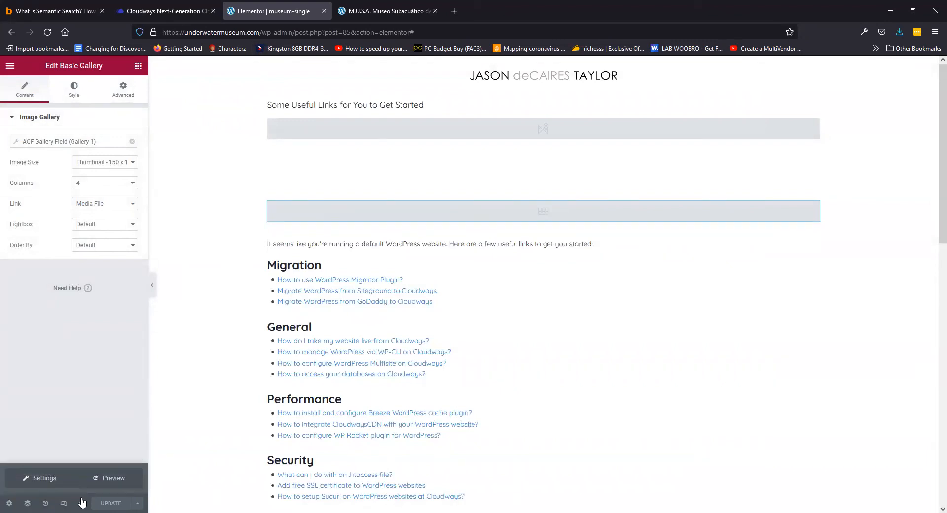
Load the site's home page and go from there to the WordPress dashboard
{"action": "left_click_drag", "start_coordinate": [263, 35], "coordinate": [936, 5]}
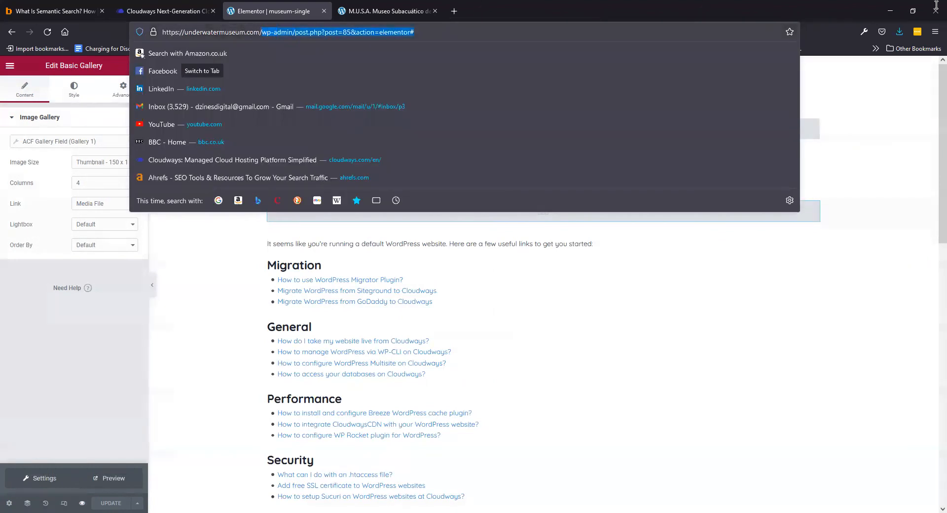
{"action": "key", "text": "BackSpace"}
{"action": "key", "text": "Return"}
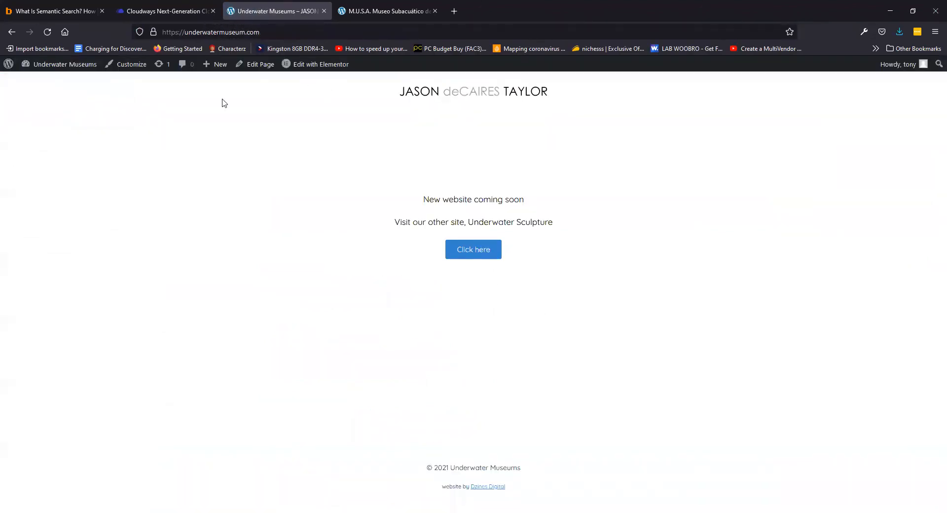
{"action": "mouse_move", "coordinate": [44, 66]}
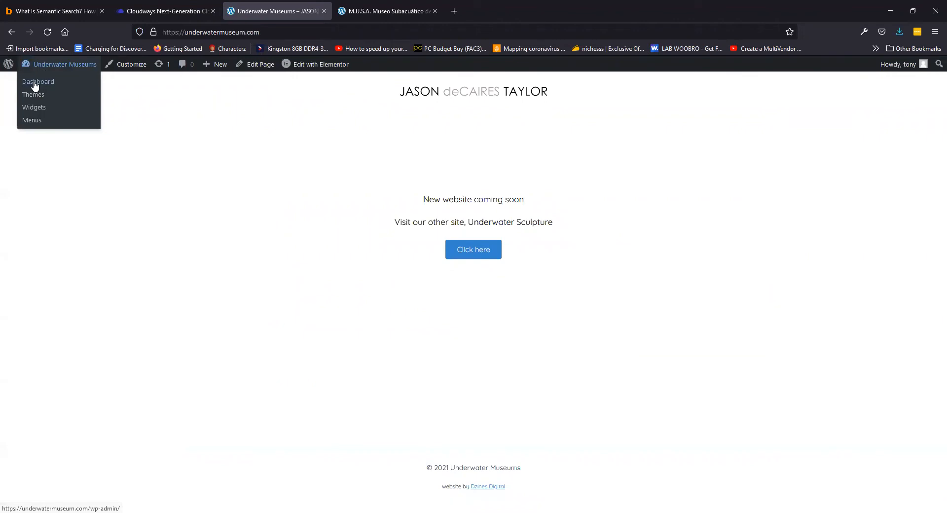
{"action": "left_click", "coordinate": [34, 83]}
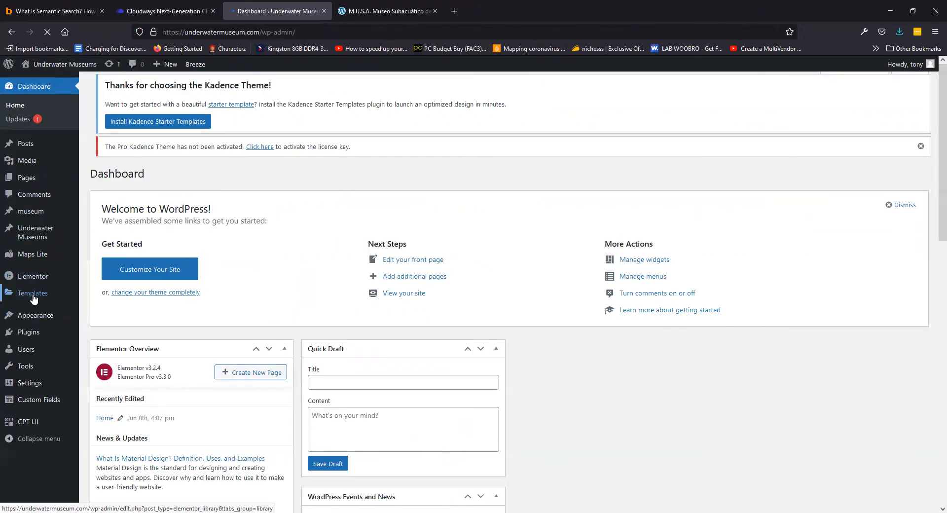
View the museum-archive template from Saved Templates, then open the M.U.S.A. page and scroll through it
{"action": "mouse_move", "coordinate": [59, 295]}
{"action": "left_click", "coordinate": [92, 296]}
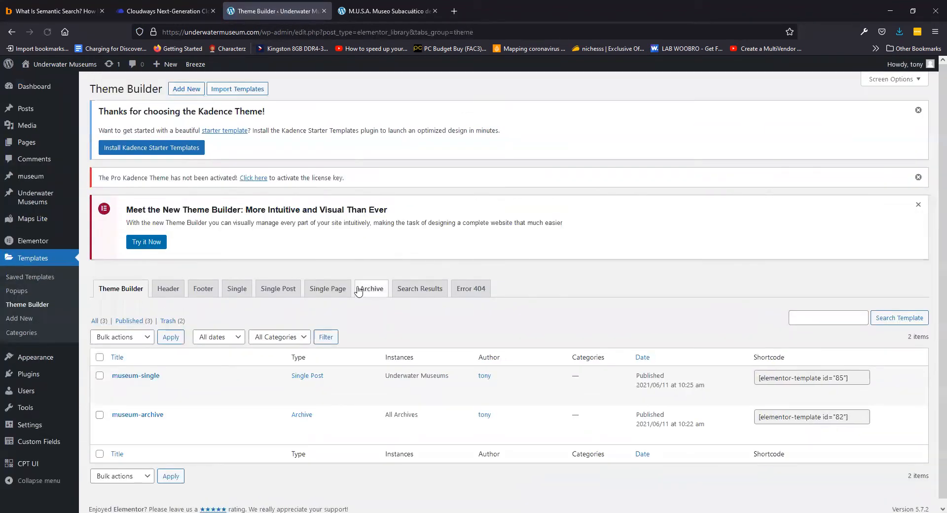
{"action": "left_click", "coordinate": [190, 427]}
{"action": "scroll", "coordinate": [148, 229], "scroll_direction": "down", "scroll_amount": 5}
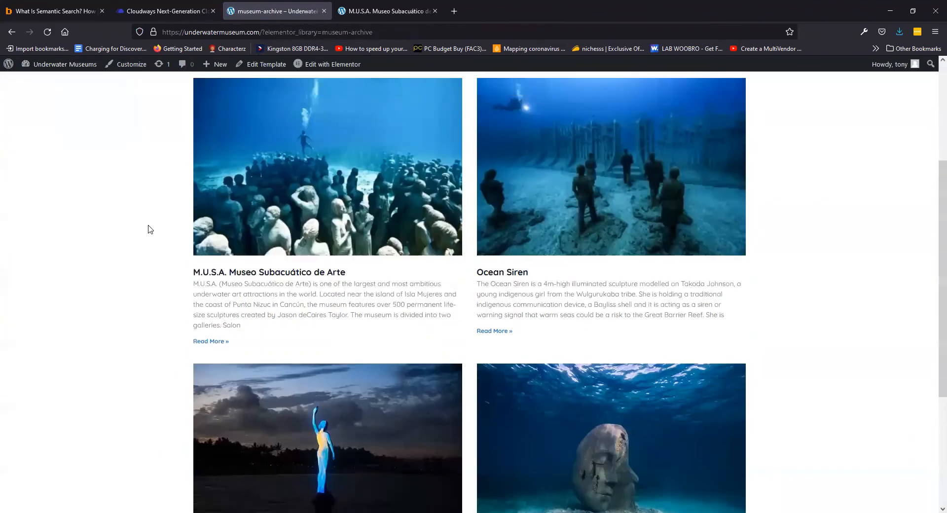
{"action": "left_click", "coordinate": [276, 203]}
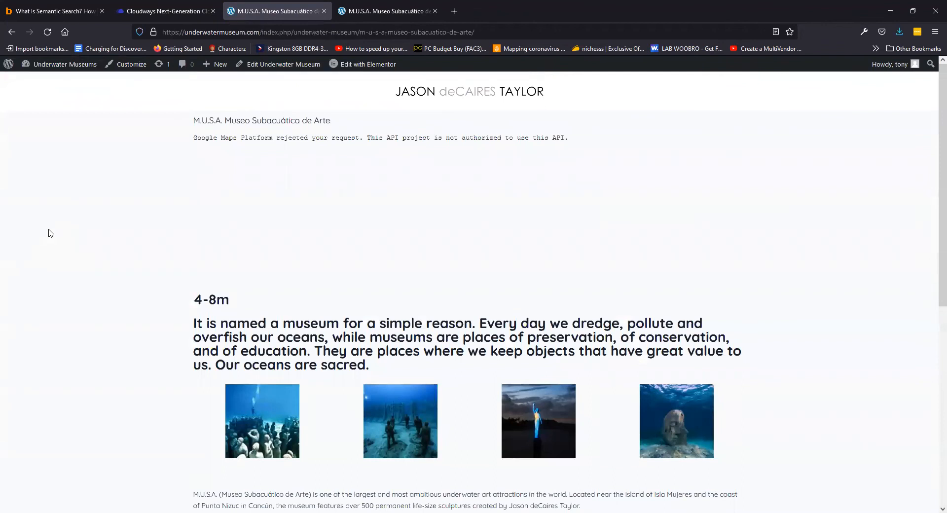
{"action": "scroll", "coordinate": [54, 230], "scroll_direction": "down", "scroll_amount": 7}
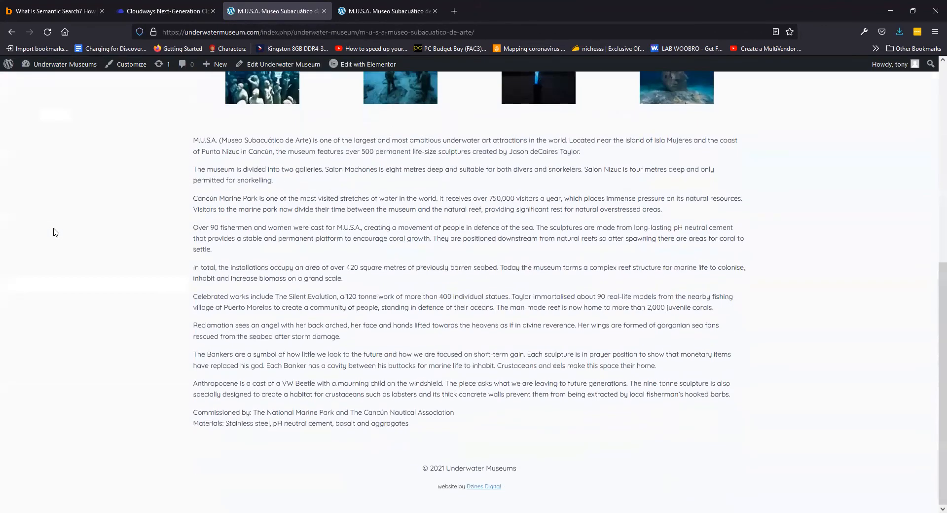
{"action": "scroll", "coordinate": [55, 233], "scroll_direction": "up", "scroll_amount": 5}
{"action": "scroll", "coordinate": [56, 233], "scroll_direction": "up", "scroll_amount": 1}
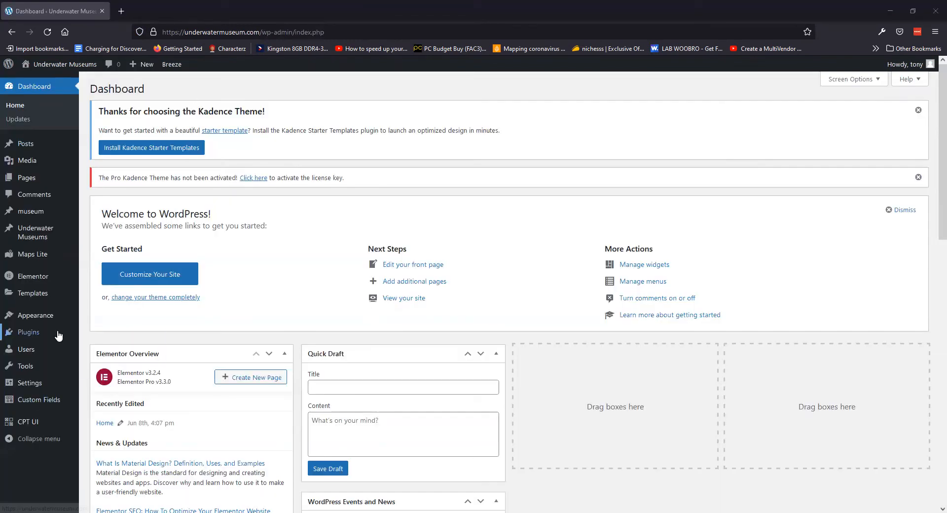
Bring up the WordPress admin Dashboard in place of the M.U.S.A. museum page
{"action": "mouse_move", "coordinate": [58, 335]}
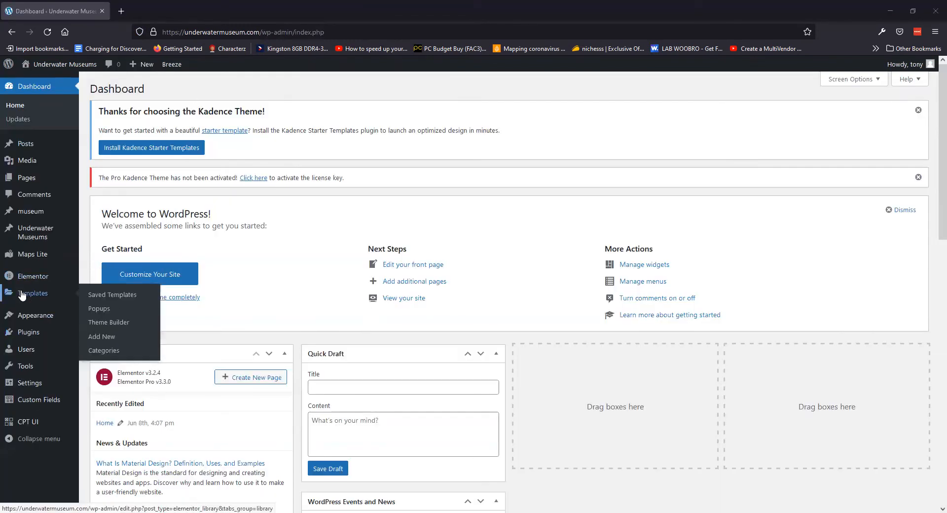
Open museum-archive in Elementor from the Theme Builder list, then go back to the list
{"action": "mouse_move", "coordinate": [31, 295]}
{"action": "left_click", "coordinate": [104, 323]}
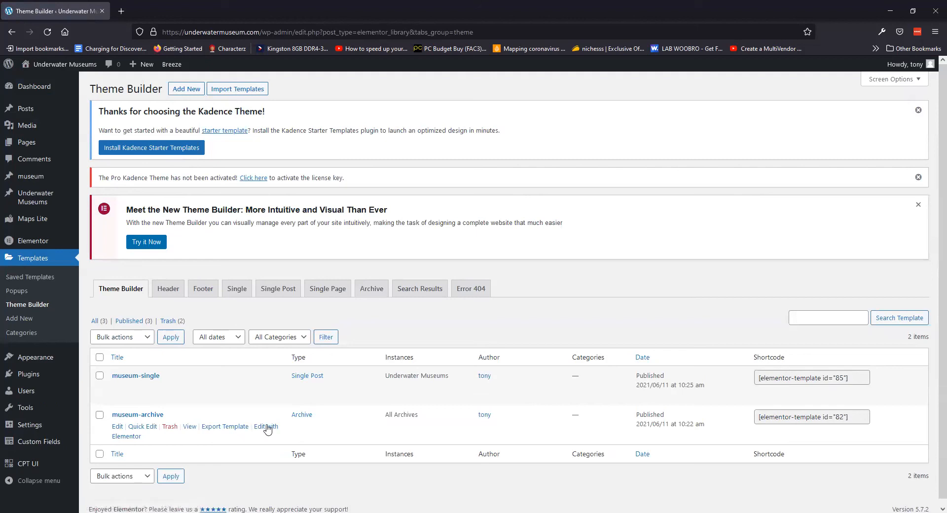
{"action": "left_click", "coordinate": [266, 430]}
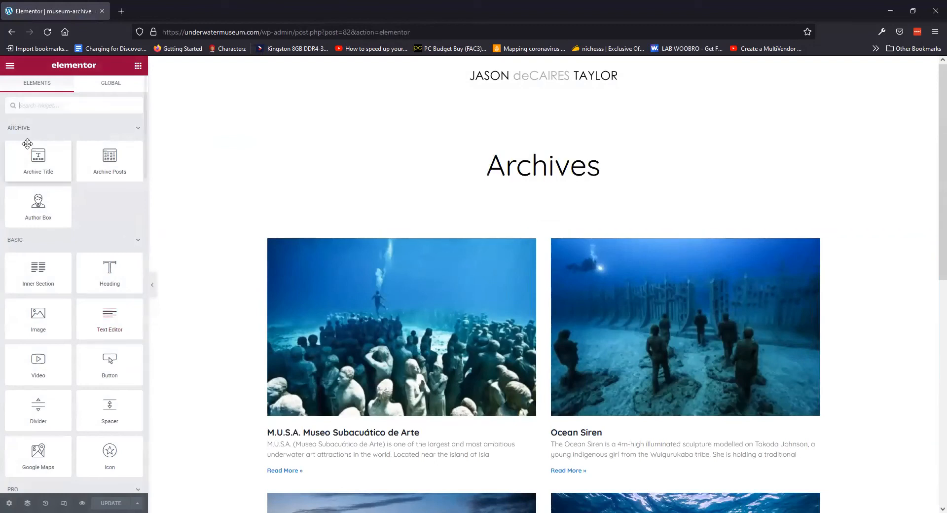
{"action": "left_click", "coordinate": [12, 32]}
{"action": "mouse_move", "coordinate": [140, 378]}
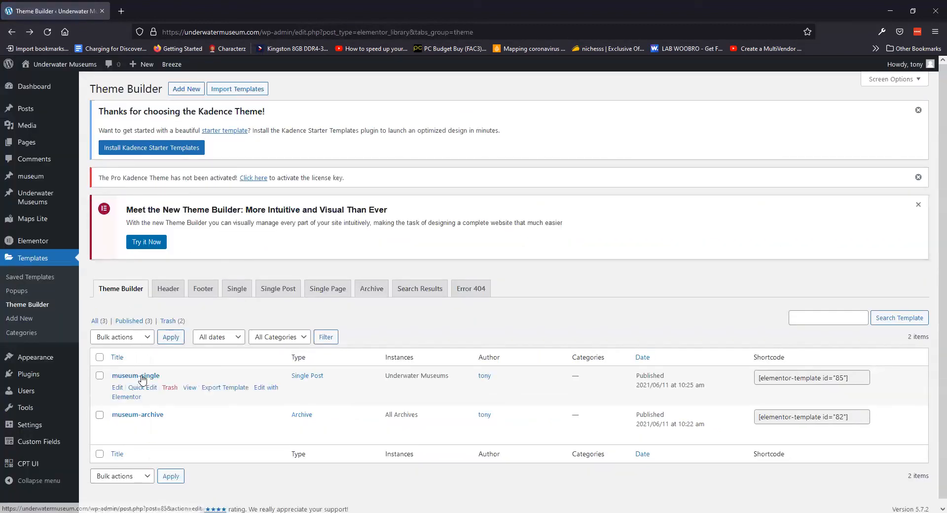
Edit museum-single in Elementor and give the Post Title a top padding of 60
{"action": "left_click", "coordinate": [266, 390]}
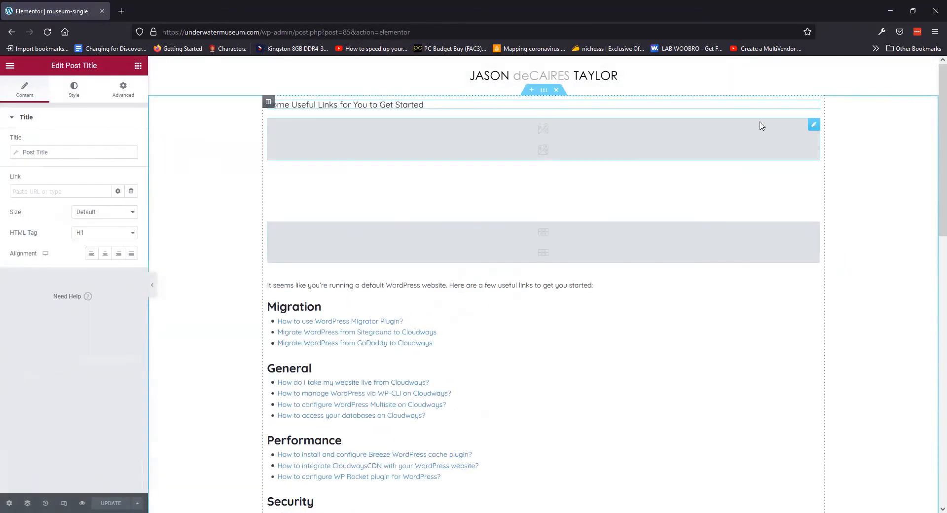
{"action": "left_click", "coordinate": [269, 101]}
{"action": "left_click", "coordinate": [127, 91]}
{"action": "left_click", "coordinate": [316, 104]}
{"action": "left_click", "coordinate": [129, 92]}
{"action": "left_click", "coordinate": [125, 192]}
{"action": "left_click", "coordinate": [15, 192]}
{"action": "type", "text": "60"}
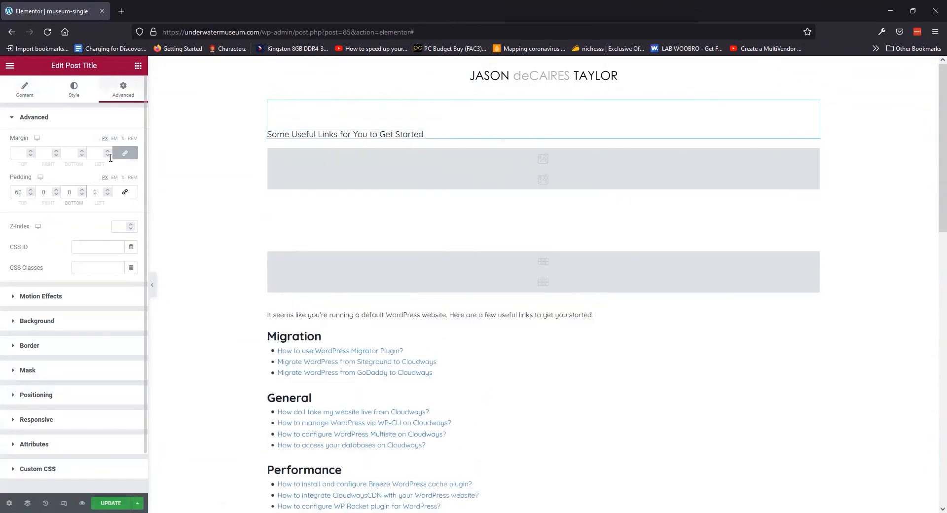
{"action": "scroll", "coordinate": [399, 265], "scroll_direction": "down", "scroll_amount": 15}
{"action": "scroll", "coordinate": [382, 208], "scroll_direction": "up", "scroll_amount": 15}
Review the Depth heading's typography, advanced and HTML tag settings
{"action": "left_click", "coordinate": [814, 205]}
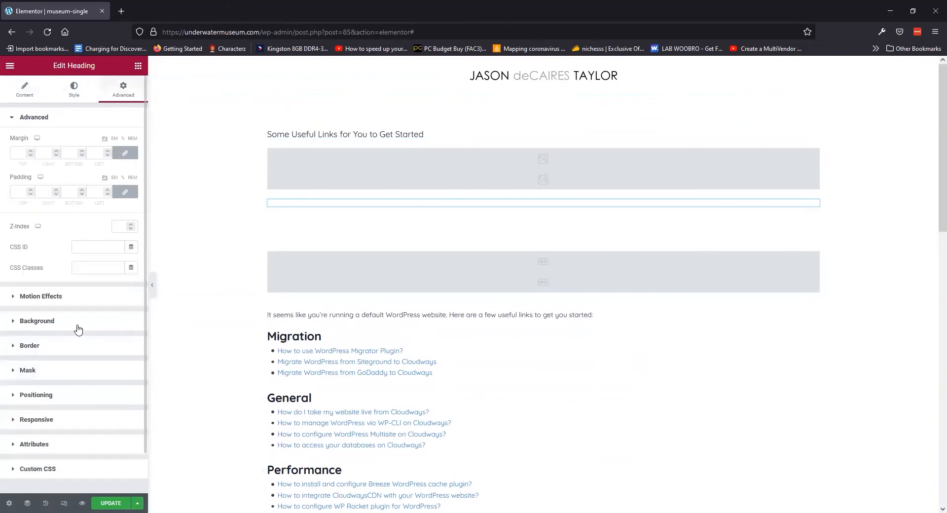
{"action": "left_click", "coordinate": [131, 163]}
{"action": "left_click", "coordinate": [131, 162]}
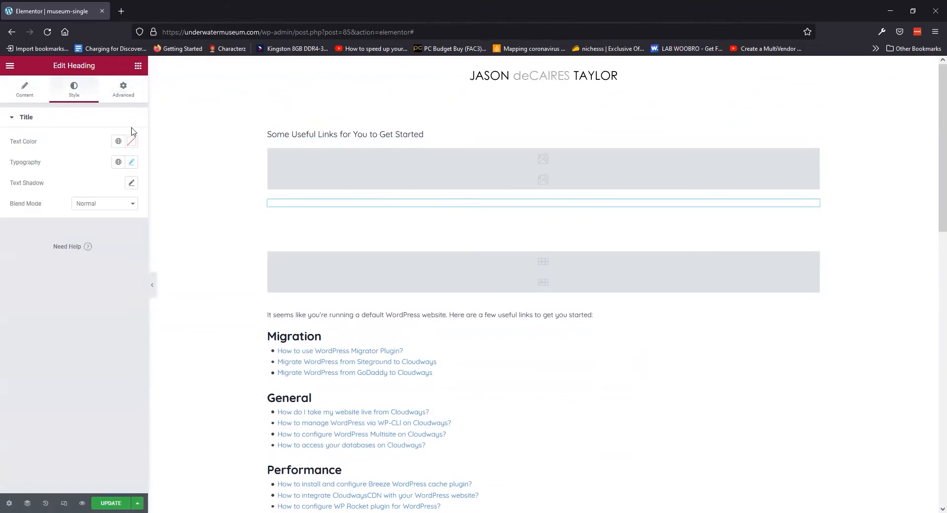
{"action": "left_click", "coordinate": [123, 90]}
{"action": "left_click", "coordinate": [48, 418]}
{"action": "left_click", "coordinate": [46, 239]}
{"action": "left_click", "coordinate": [45, 118]}
{"action": "left_click", "coordinate": [30, 90]}
{"action": "left_click", "coordinate": [104, 233]}
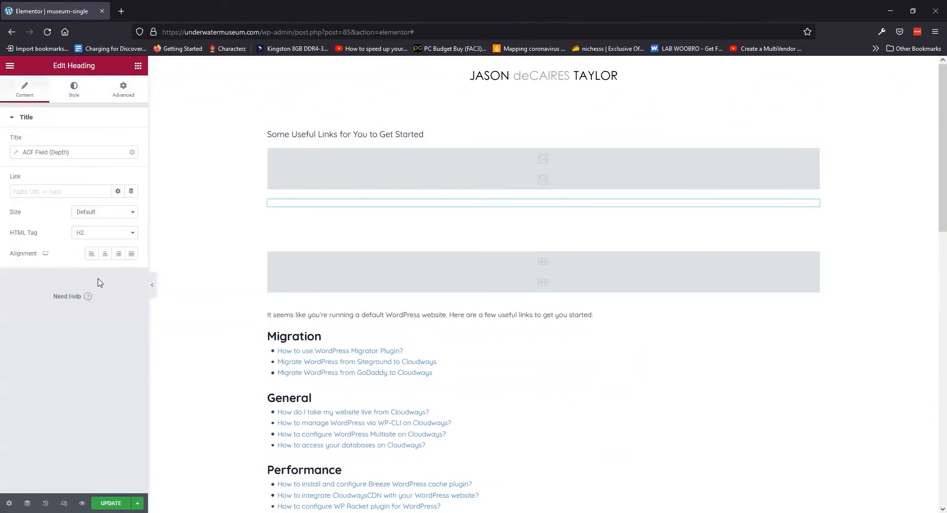
{"action": "left_click", "coordinate": [139, 65]}
Add a two-column section at the top with the ACF headings on the left and a Google Map on the right
{"action": "scroll", "coordinate": [537, 359], "scroll_direction": "down", "scroll_amount": 15}
{"action": "left_click", "coordinate": [531, 357]}
{"action": "left_click", "coordinate": [457, 364]}
{"action": "left_click_drag", "start_coordinate": [544, 290], "coordinate": [513, 179]}
{"action": "left_click_drag", "start_coordinate": [814, 131], "coordinate": [340, 93]}
{"action": "left_click_drag", "start_coordinate": [814, 230], "coordinate": [411, 103]}
{"action": "left_click_drag", "start_coordinate": [814, 230], "coordinate": [414, 102]}
{"action": "left_click_drag", "start_coordinate": [814, 239], "coordinate": [451, 124]}
{"action": "left_click_drag", "start_coordinate": [532, 140], "coordinate": [659, 123]}
{"action": "left_click", "coordinate": [814, 189]}
{"action": "left_click_drag", "start_coordinate": [813, 190], "coordinate": [676, 105]}
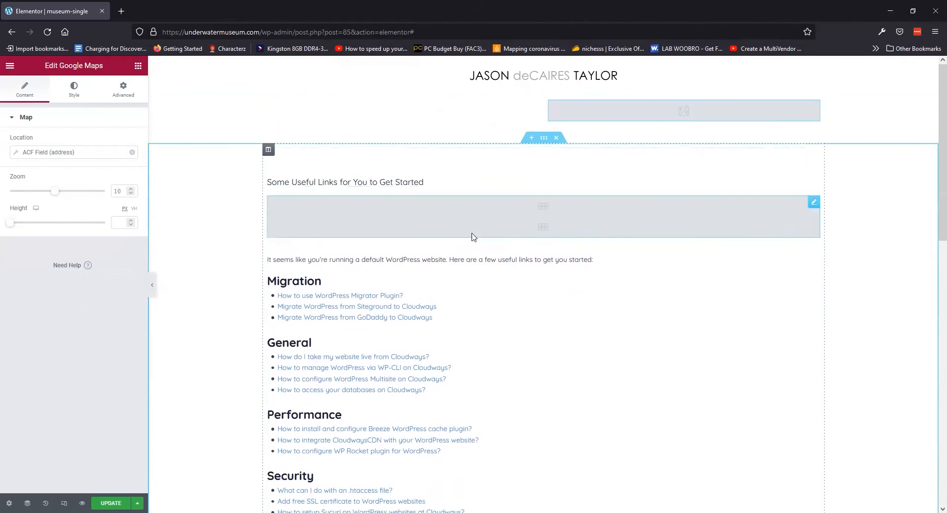
Check the Install date heading's style and typography settings
{"action": "left_click", "coordinate": [532, 123]}
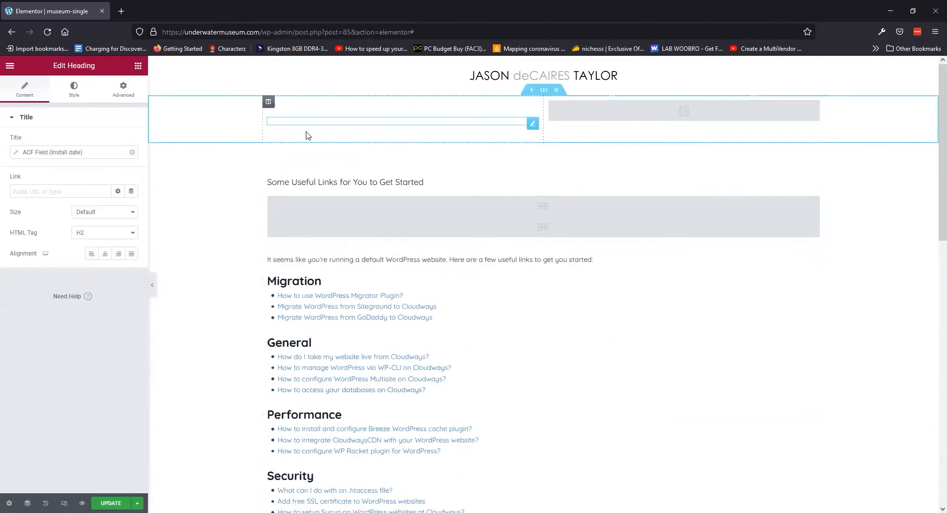
{"action": "left_click", "coordinate": [74, 89]}
{"action": "left_click", "coordinate": [131, 162]}
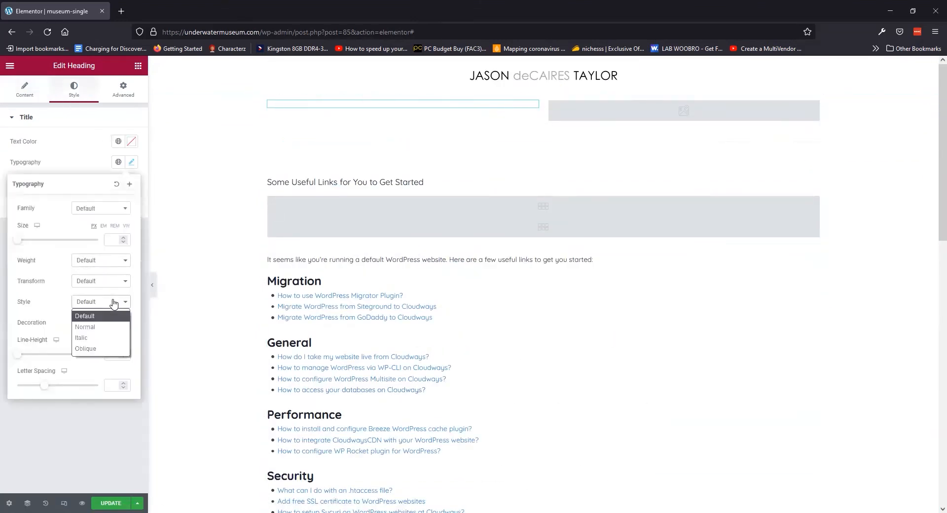
{"action": "left_click", "coordinate": [75, 437]}
Preview the museum page with the updated template from the Theme Builder list
{"action": "right_click", "coordinate": [81, 503]}
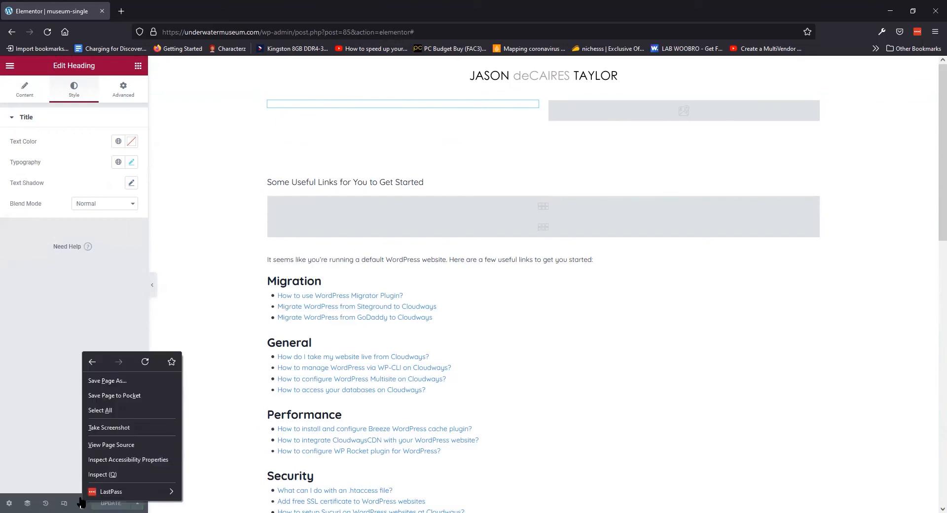
{"action": "left_click", "coordinate": [82, 503]}
{"action": "left_click", "coordinate": [68, 70]}
{"action": "mouse_move", "coordinate": [50, 295]}
{"action": "left_click", "coordinate": [108, 321]}
{"action": "left_click", "coordinate": [193, 428]}
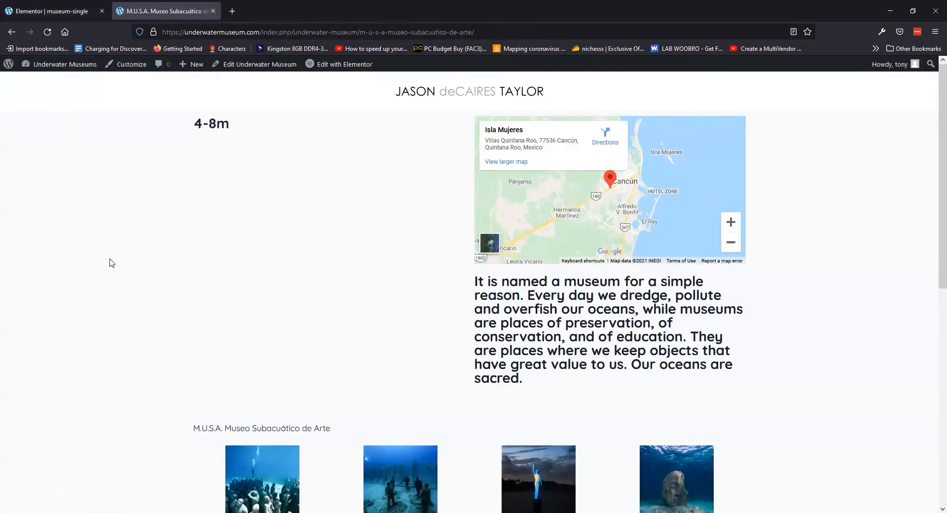
Add a Blockquote bound to the ACF Quote field, with Tweet off and the Quotation skin
{"action": "scroll", "coordinate": [234, 294], "scroll_direction": "down", "scroll_amount": 5}
{"action": "scroll", "coordinate": [198, 306], "scroll_direction": "up", "scroll_amount": 5}
{"action": "left_click", "coordinate": [59, 10]}
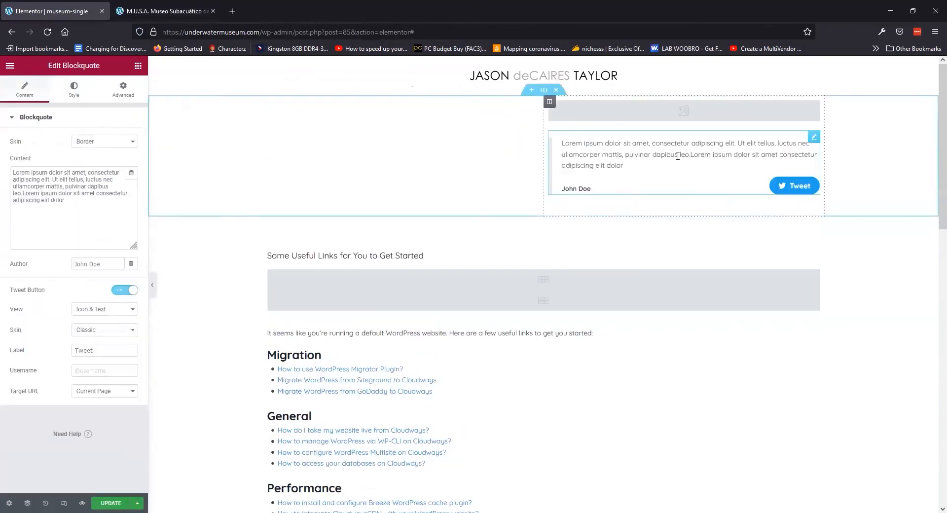
{"action": "left_click", "coordinate": [132, 159]}
{"action": "left_click", "coordinate": [68, 217]}
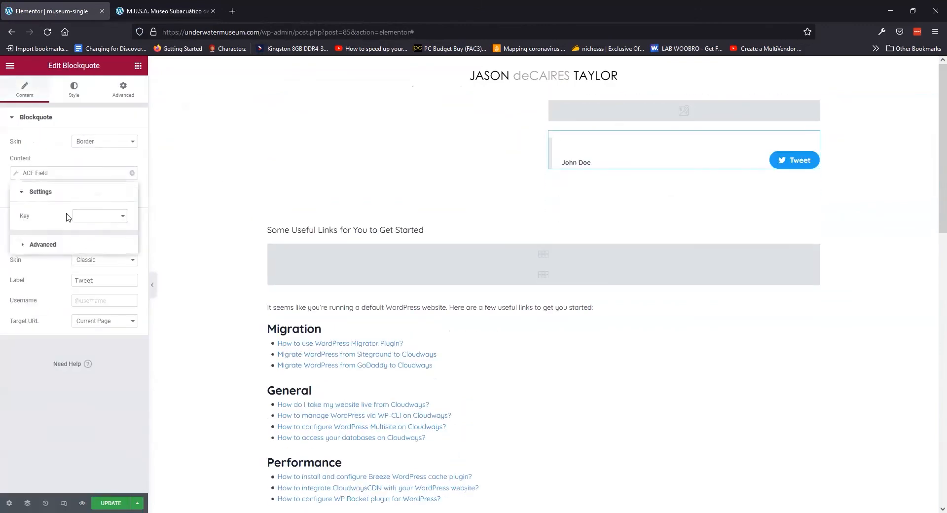
{"action": "left_click", "coordinate": [124, 220]}
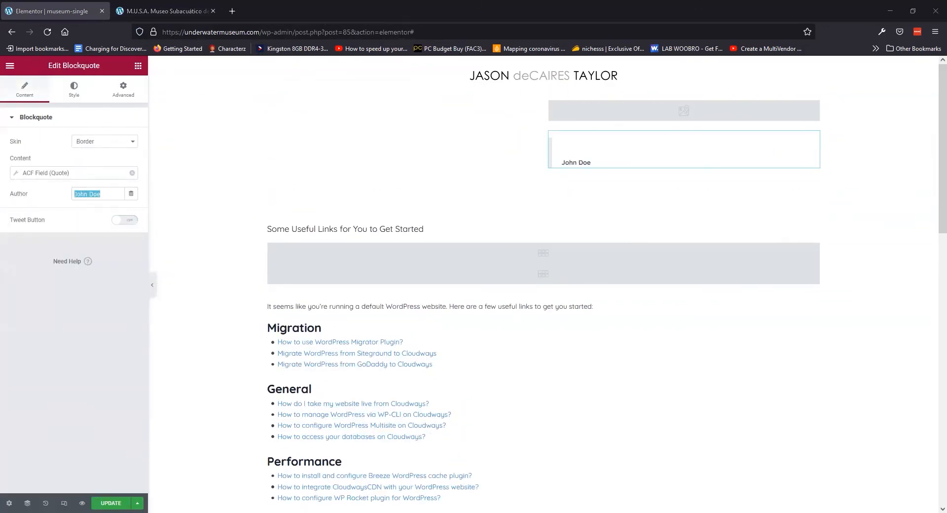
{"action": "left_click", "coordinate": [108, 143]}
{"action": "left_click", "coordinate": [113, 166]}
{"action": "left_click", "coordinate": [109, 144]}
{"action": "left_click", "coordinate": [109, 177]}
{"action": "left_click", "coordinate": [108, 143]}
{"action": "left_click", "coordinate": [109, 188]}
{"action": "left_click", "coordinate": [109, 143]}
{"action": "left_click", "coordinate": [108, 168]}
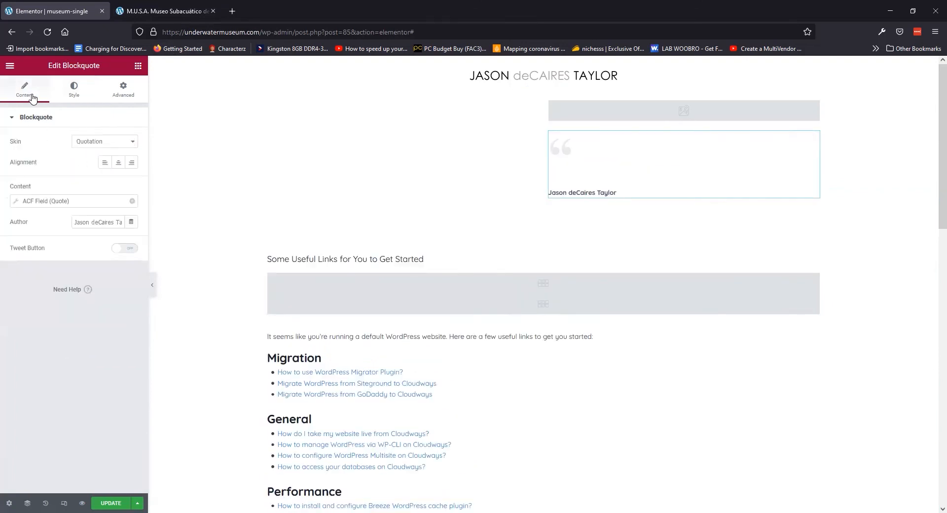
Put a two-column inner section in the left column and move the Location heading beside Depth
{"action": "left_click", "coordinate": [139, 68]}
{"action": "left_click_drag", "start_coordinate": [39, 162], "coordinate": [335, 131]}
{"action": "left_click", "coordinate": [139, 69]}
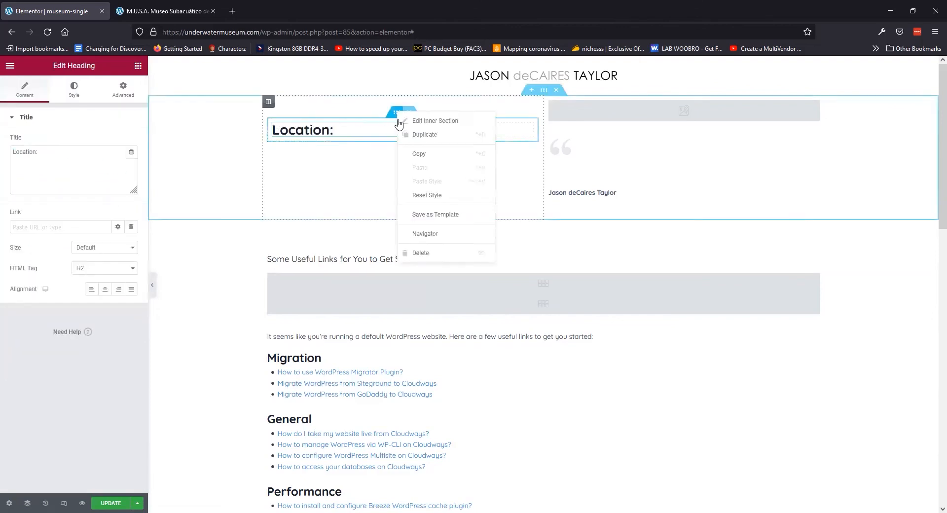
{"action": "left_click", "coordinate": [335, 154]}
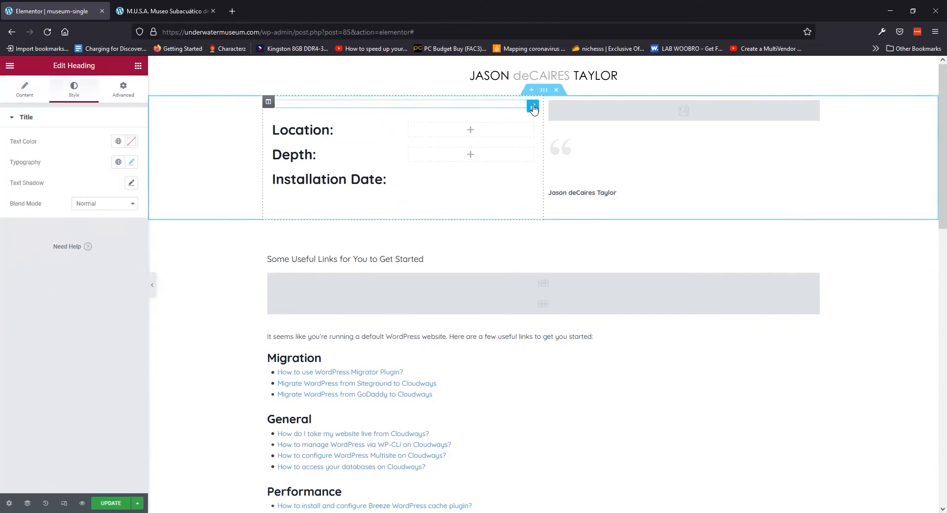
{"action": "left_click_drag", "start_coordinate": [532, 108], "coordinate": [487, 136]}
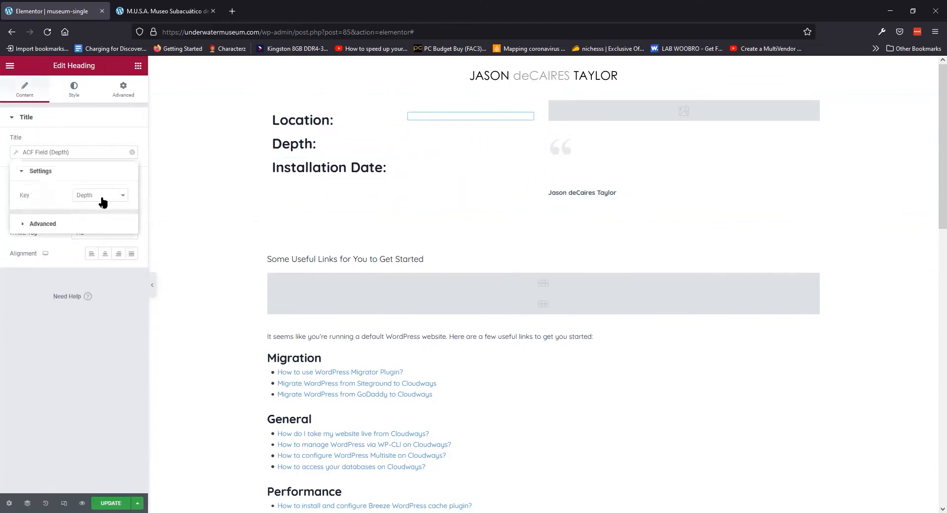
{"action": "left_click", "coordinate": [164, 14]}
{"action": "left_click", "coordinate": [58, 64]}
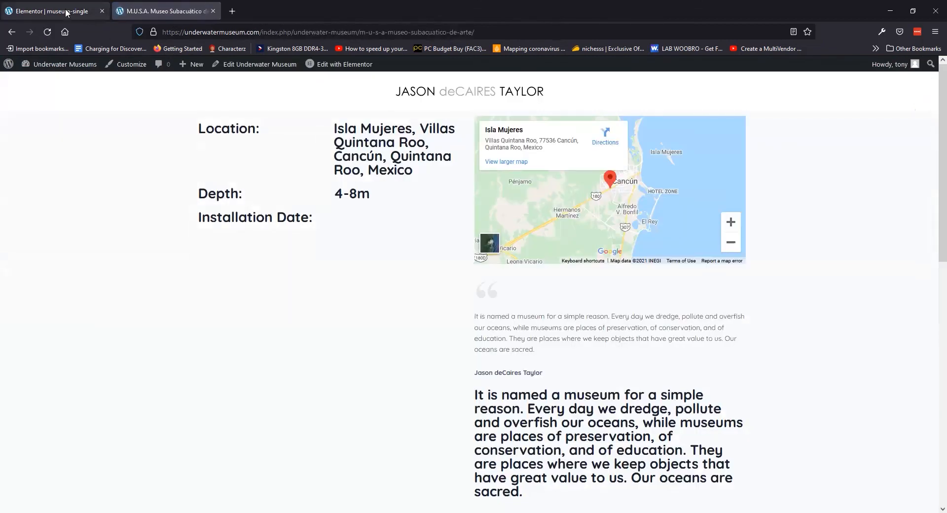
Place a Text Editor widget beside the Location heading, filled from an ACF Field
{"action": "left_click", "coordinate": [66, 11]}
{"action": "left_click", "coordinate": [841, 353]}
{"action": "left_click", "coordinate": [159, 11]}
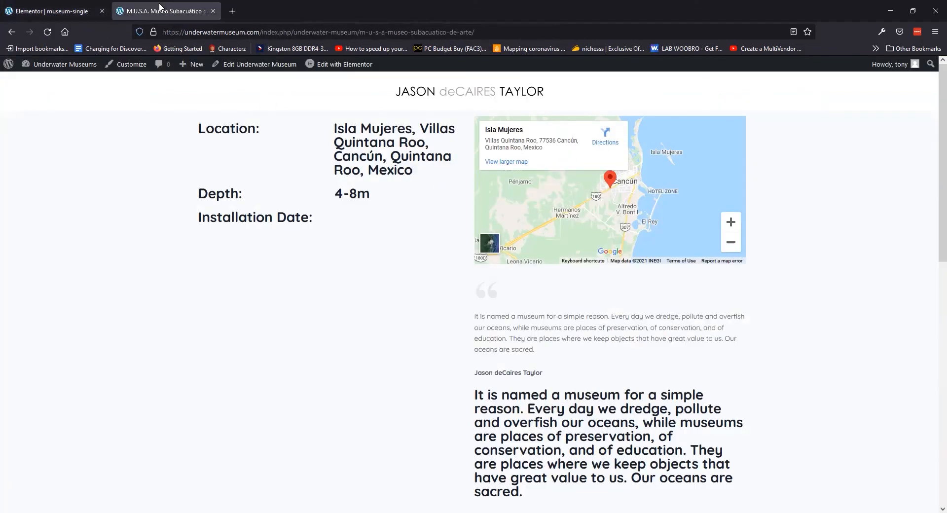
{"action": "left_click", "coordinate": [70, 14]}
{"action": "left_click", "coordinate": [90, 105]}
{"action": "type", "text": "text"}
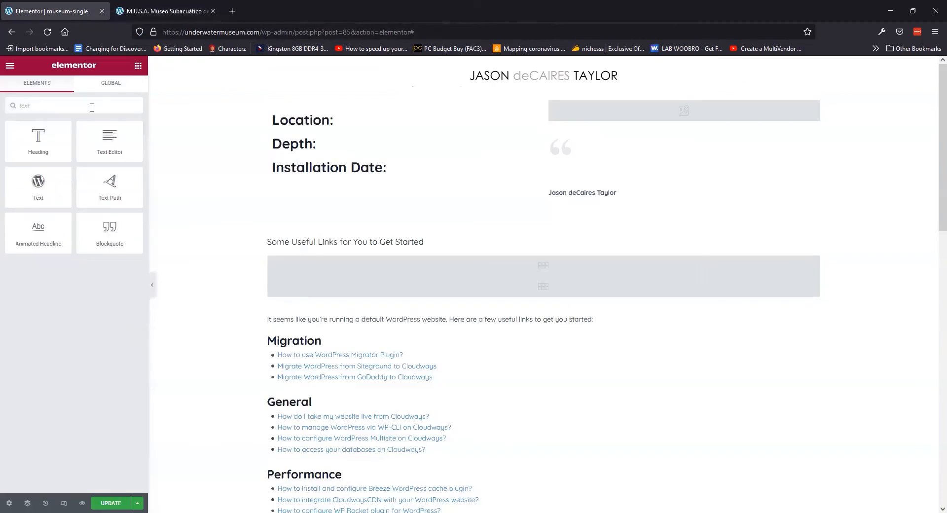
{"action": "left_click_drag", "start_coordinate": [110, 142], "coordinate": [527, 121]}
{"action": "left_click", "coordinate": [132, 146]}
{"action": "scroll", "coordinate": [99, 198], "scroll_direction": "down", "scroll_amount": 5}
{"action": "left_click", "coordinate": [34, 276]}
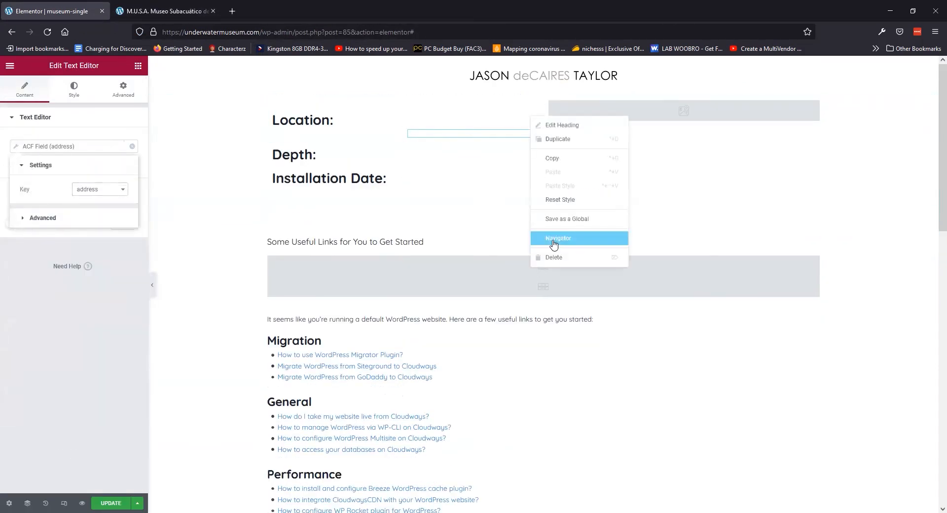
{"action": "left_click", "coordinate": [530, 139]}
Group the three headings in an inner section and select the address and install date text widgets
{"action": "left_click", "coordinate": [530, 144]}
{"action": "left_click", "coordinate": [529, 182]}
{"action": "left_click", "coordinate": [179, 239]}
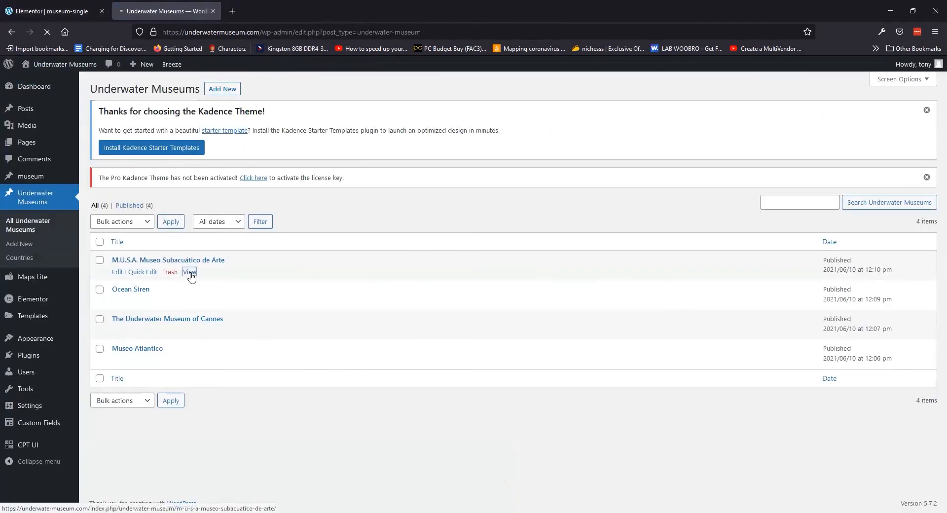
{"action": "left_click", "coordinate": [191, 273]}
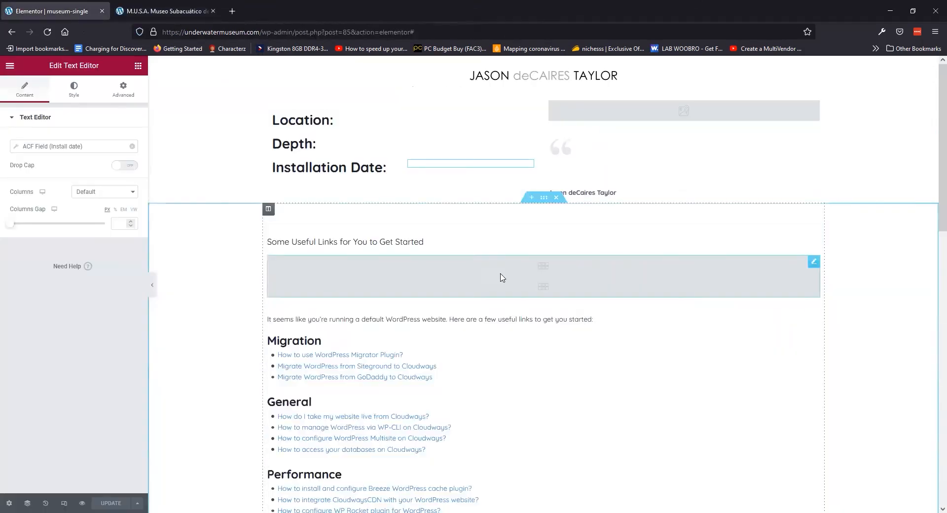
{"action": "left_click_drag", "start_coordinate": [269, 207], "coordinate": [387, 118]}
{"action": "left_click_drag", "start_coordinate": [387, 117], "coordinate": [370, 113]}
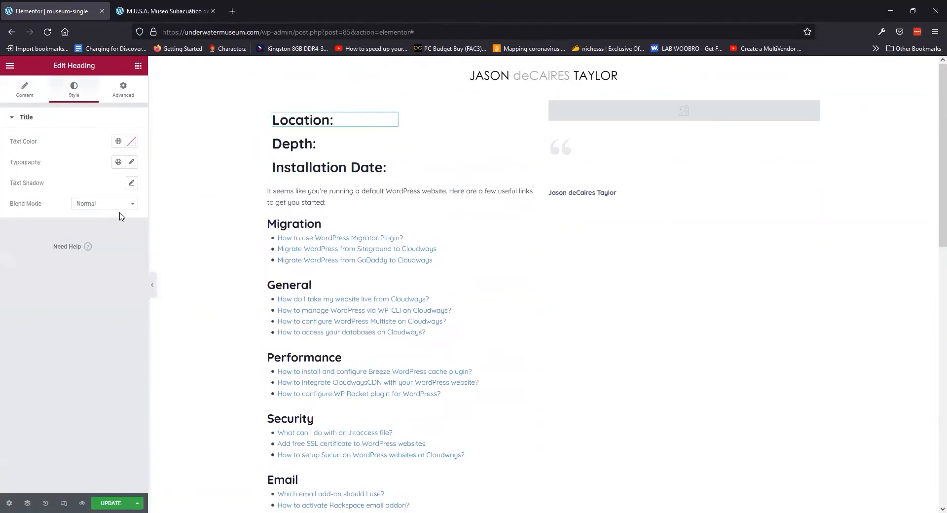
{"action": "scroll", "coordinate": [241, 243], "scroll_direction": "down", "scroll_amount": 15}
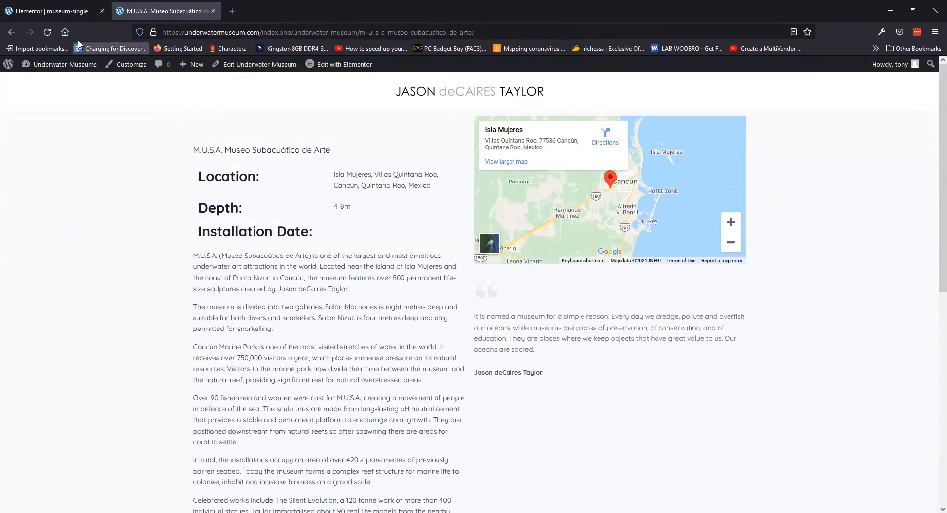
{"action": "left_click", "coordinate": [55, 11]}
{"action": "left_click", "coordinate": [528, 207]}
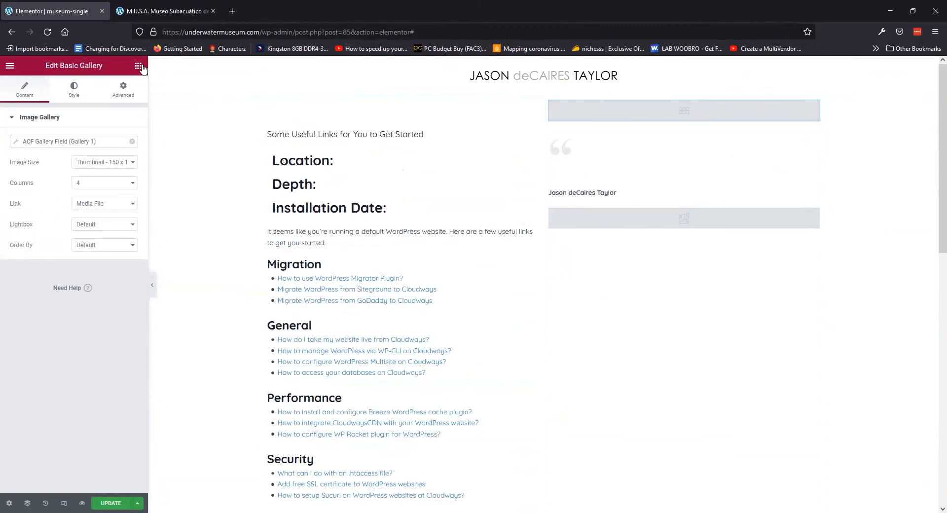
Add an Image Carousel above the gallery using the ACF Gallery Field at Full image size
{"action": "left_click", "coordinate": [140, 66]}
{"action": "type", "text": "car"}
{"action": "left_click_drag", "start_coordinate": [36, 139], "coordinate": [684, 103]}
{"action": "left_click", "coordinate": [131, 142]}
{"action": "left_click", "coordinate": [49, 190]}
{"action": "left_click", "coordinate": [104, 162]}
{"action": "left_click", "coordinate": [89, 241]}
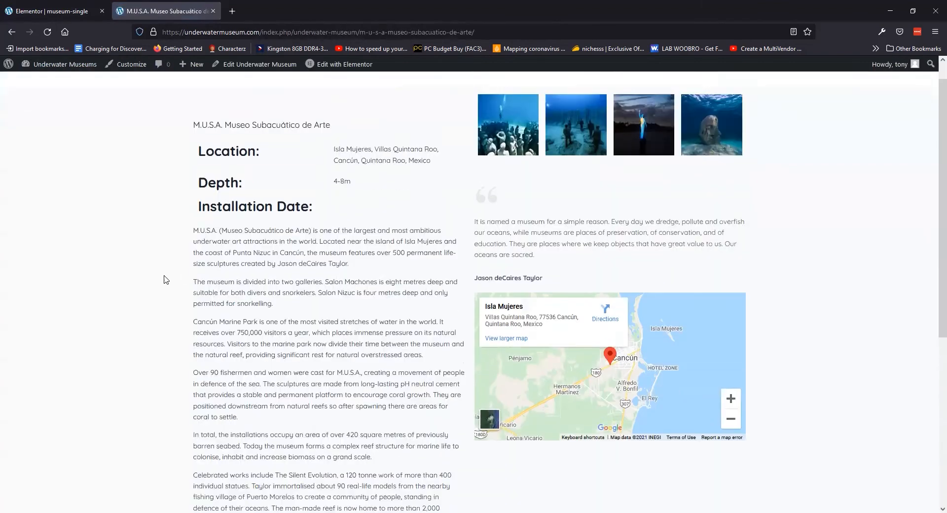
Preview a gallery image on the museum page, then select the template's post title widget
{"action": "left_click", "coordinate": [508, 150]}
{"action": "left_click", "coordinate": [924, 87]}
{"action": "left_click", "coordinate": [52, 10]}
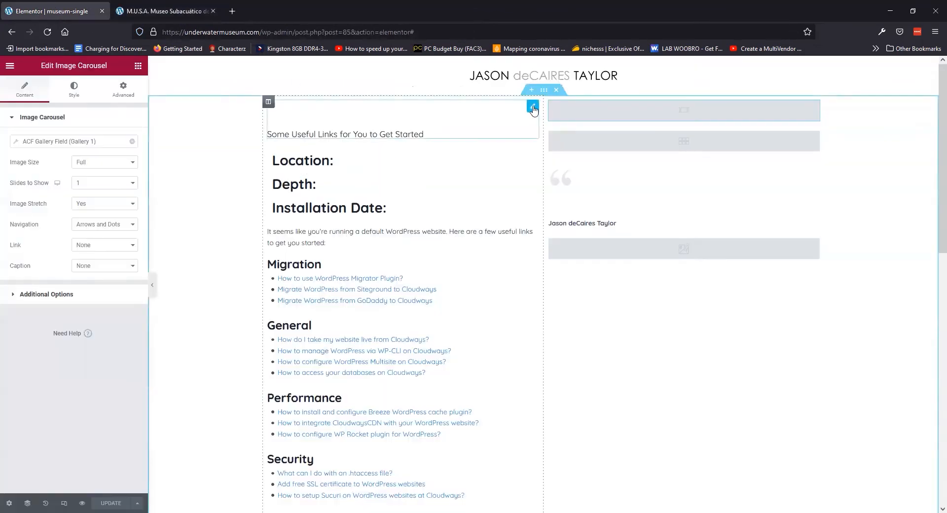
{"action": "left_click", "coordinate": [533, 106]}
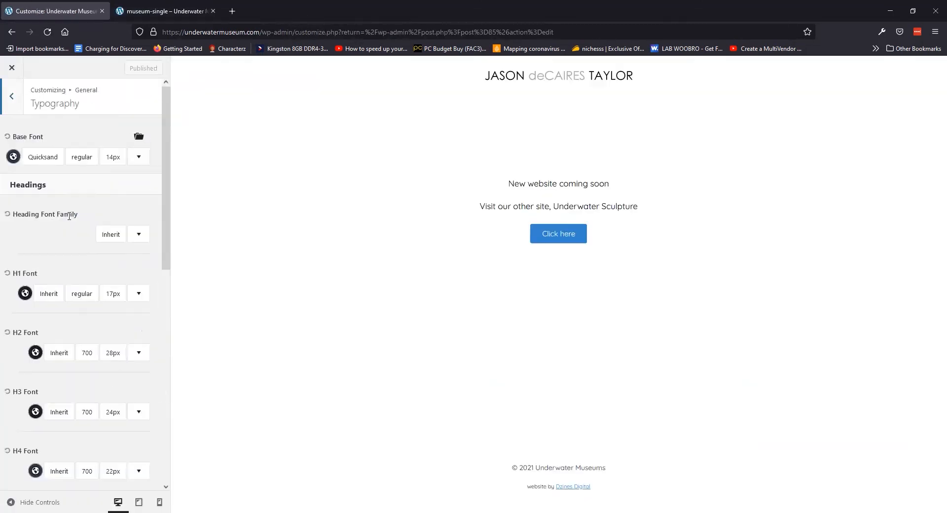
Choose Quicksand as the heading font family
{"action": "left_click", "coordinate": [111, 234]}
{"action": "type", "text": "quicksand"}
{"action": "key", "text": "Return"}
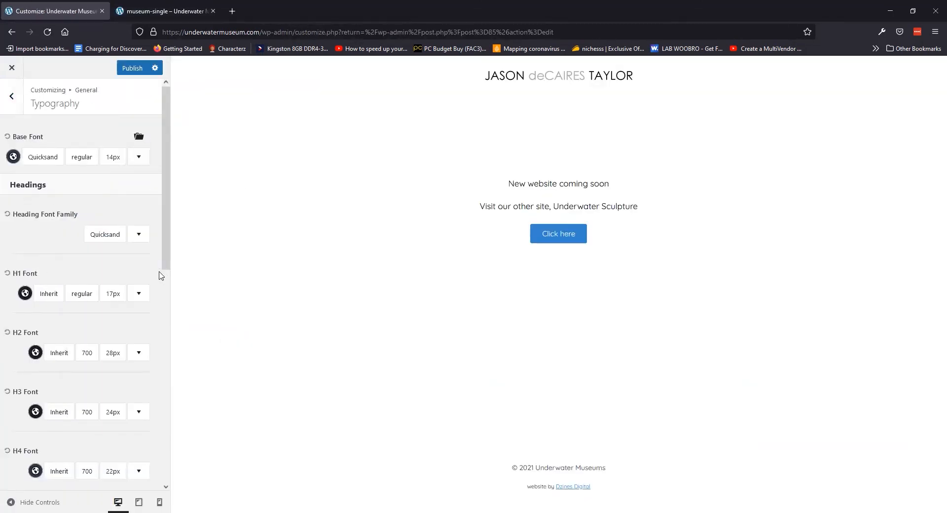
{"action": "scroll", "coordinate": [116, 122], "scroll_direction": "down", "scroll_amount": 3}
{"action": "scroll", "coordinate": [117, 275], "scroll_direction": "up", "scroll_amount": 3}
Change the H1 size from 17px to 28px and review the H2 and H3 sizes
{"action": "left_click", "coordinate": [113, 294]}
{"action": "double_click", "coordinate": [191, 158]}
{"action": "type", "text": "28"}
{"action": "left_click", "coordinate": [17, 251]}
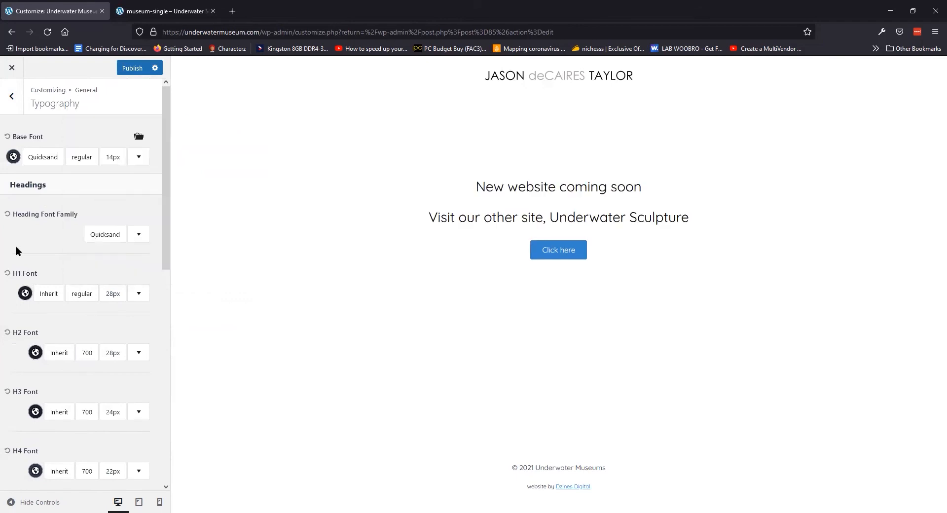
{"action": "left_click", "coordinate": [113, 353]}
{"action": "double_click", "coordinate": [191, 218]}
{"action": "left_click", "coordinate": [118, 413]}
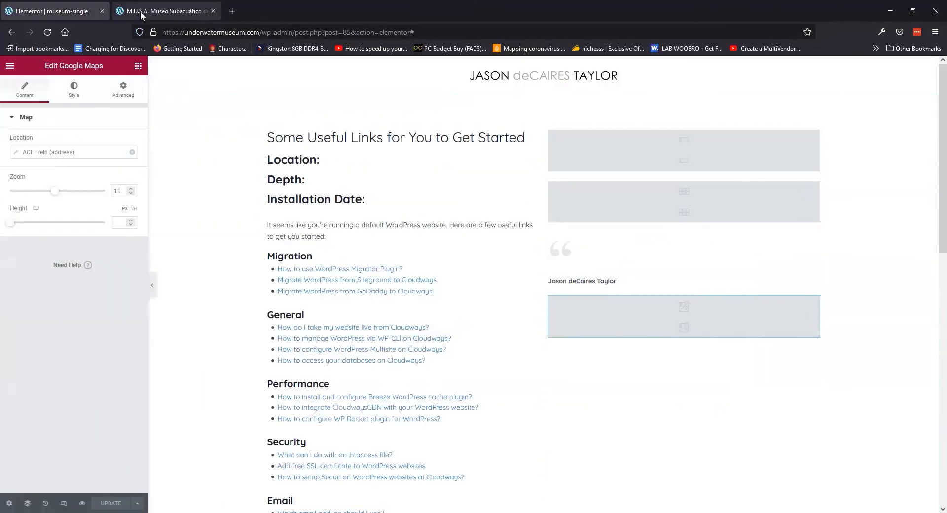
Review the gallery widget's column and image size options in the mobile preview
{"action": "left_click", "coordinate": [141, 15]}
{"action": "left_click", "coordinate": [57, 12]}
{"action": "left_click", "coordinate": [685, 203]}
{"action": "left_click", "coordinate": [64, 503]}
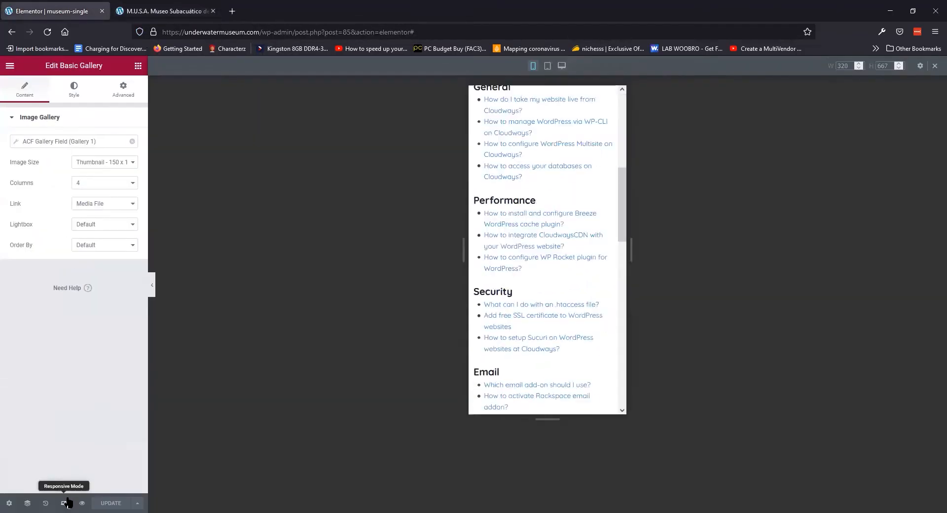
{"action": "left_click", "coordinate": [104, 183]}
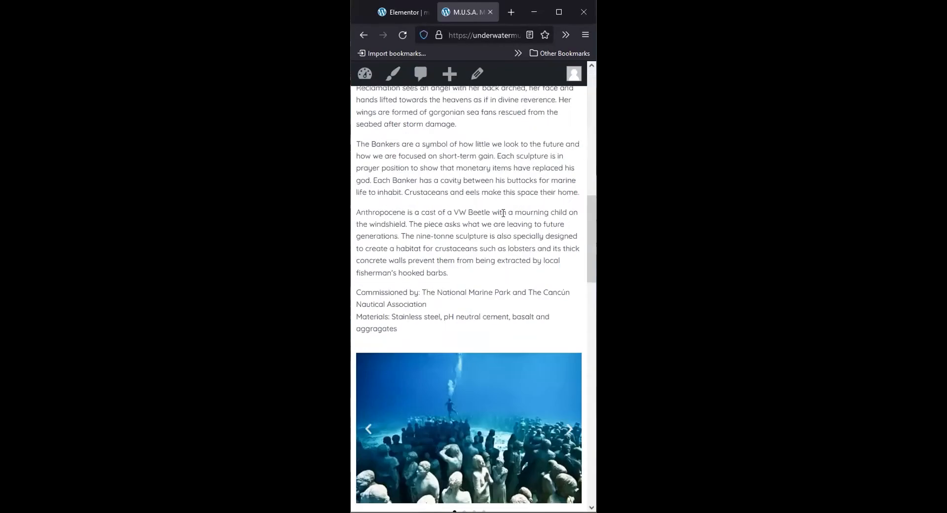
{"action": "scroll", "coordinate": [572, 60], "scroll_direction": "up", "scroll_amount": 2}
{"action": "left_click", "coordinate": [565, 10]}
{"action": "scroll", "coordinate": [338, 298], "scroll_direction": "up", "scroll_amount": 10}
Inspect the Location heading's styles and set the H1 and H2 fonts to Quicksand
{"action": "right_click", "coordinate": [213, 176]}
{"action": "left_click", "coordinate": [244, 300]}
{"action": "scroll", "coordinate": [708, 437], "scroll_direction": "down", "scroll_amount": 2}
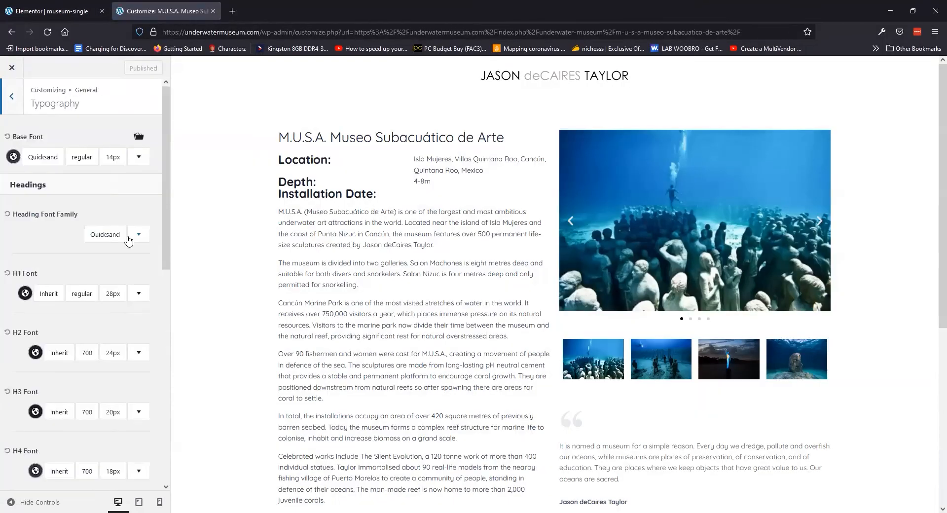
{"action": "left_click", "coordinate": [46, 297]}
{"action": "type", "text": "qui"}
{"action": "left_click", "coordinate": [111, 194]}
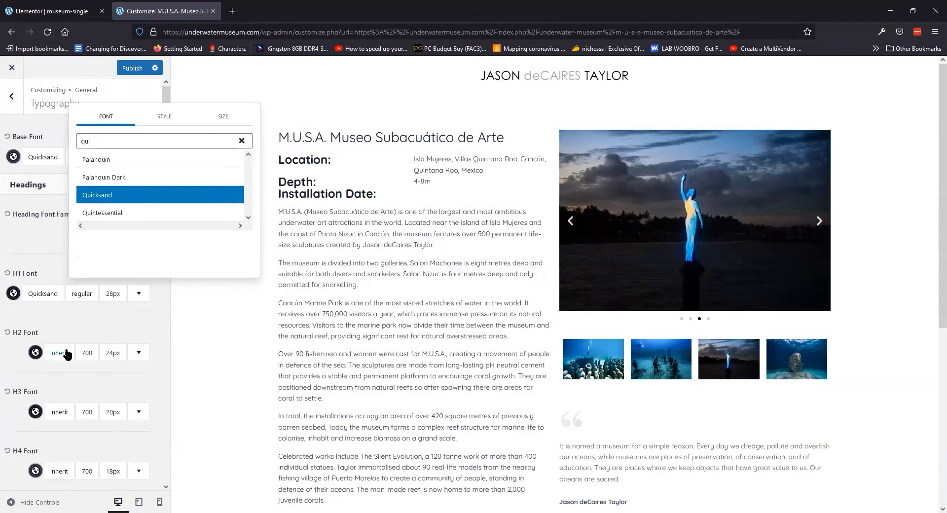
{"action": "left_click", "coordinate": [65, 354]}
{"action": "type", "text": "qui"}
{"action": "left_click", "coordinate": [126, 253]}
Set the H3 and H4 heading fonts to Quicksand
{"action": "left_click", "coordinate": [60, 412]}
{"action": "type", "text": "quic"}
{"action": "left_click", "coordinate": [111, 278]}
{"action": "left_click", "coordinate": [59, 471]}
{"action": "type", "text": "qui"}
{"action": "left_click", "coordinate": [111, 372]}
Publish the typography changes and open the live M.U.S.A. museum page
{"action": "left_click", "coordinate": [132, 68]}
{"action": "left_click_drag", "start_coordinate": [260, 32], "coordinate": [936, 32]}
{"action": "key", "text": "BackSpace"}
{"action": "left_click", "coordinate": [227, 89]}
{"action": "left_click", "coordinate": [35, 232]}
{"action": "left_click", "coordinate": [191, 272]}
Exit mobile preview, select the Location heading, and go to the template edit page
{"action": "left_click", "coordinate": [52, 11]}
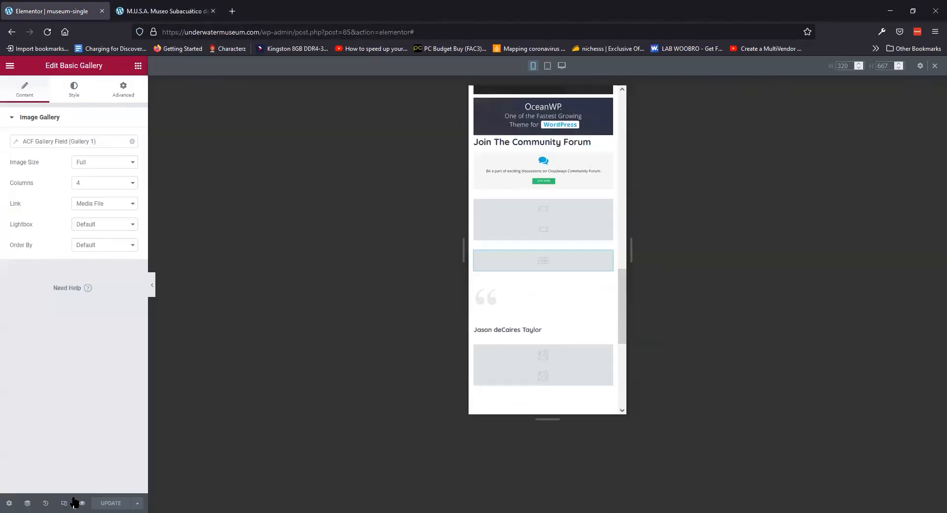
{"action": "left_click", "coordinate": [64, 503]}
{"action": "scroll", "coordinate": [444, 247], "scroll_direction": "up", "scroll_amount": 10}
{"action": "left_click", "coordinate": [294, 160]}
{"action": "left_click", "coordinate": [9, 65]}
{"action": "left_click", "coordinate": [44, 229]}
Inspect the Location heading's markup on the museum page
{"action": "left_click", "coordinate": [164, 11]}
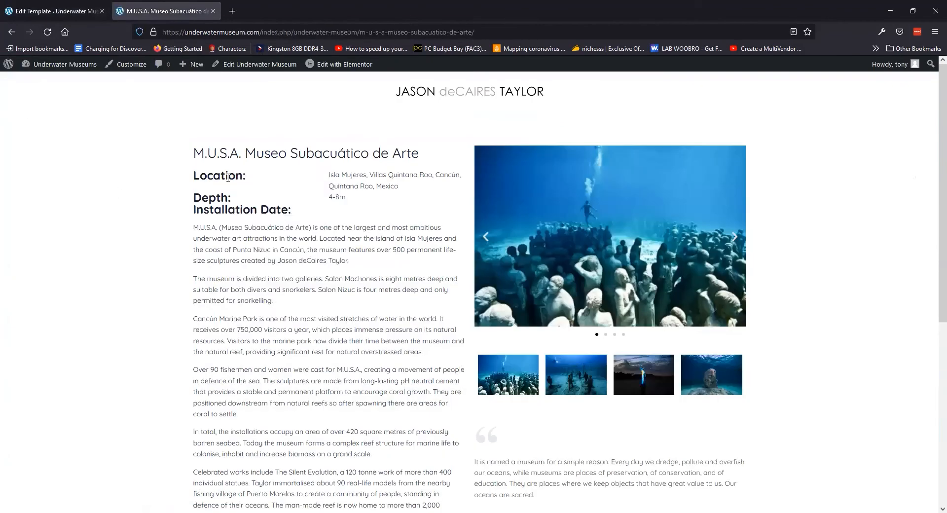
{"action": "right_click", "coordinate": [226, 174]}
{"action": "left_click", "coordinate": [251, 290]}
In Customizer General > Typography, set the H2–H4 heading weight to 500
{"action": "left_click", "coordinate": [54, 11]}
{"action": "mouse_move", "coordinate": [37, 356]}
{"action": "left_click", "coordinate": [101, 376]}
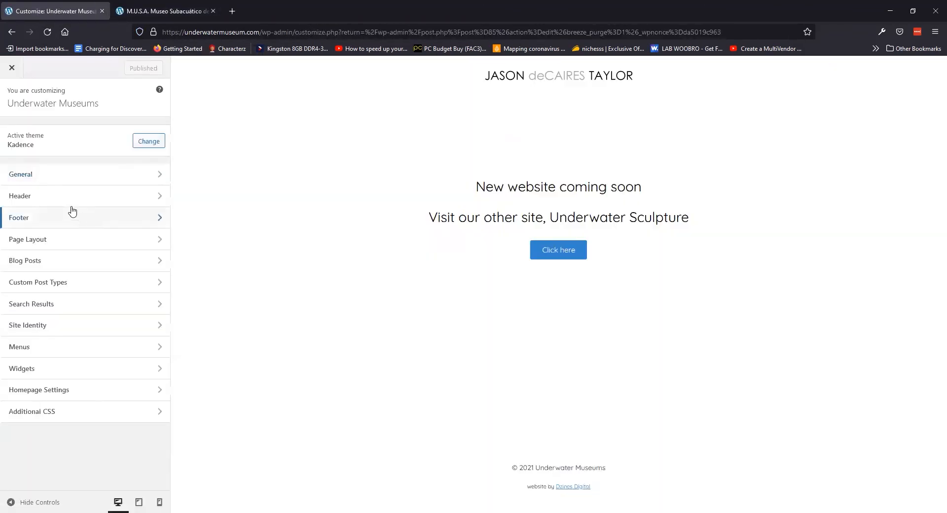
{"action": "left_click", "coordinate": [54, 175]}
{"action": "left_click", "coordinate": [55, 219]}
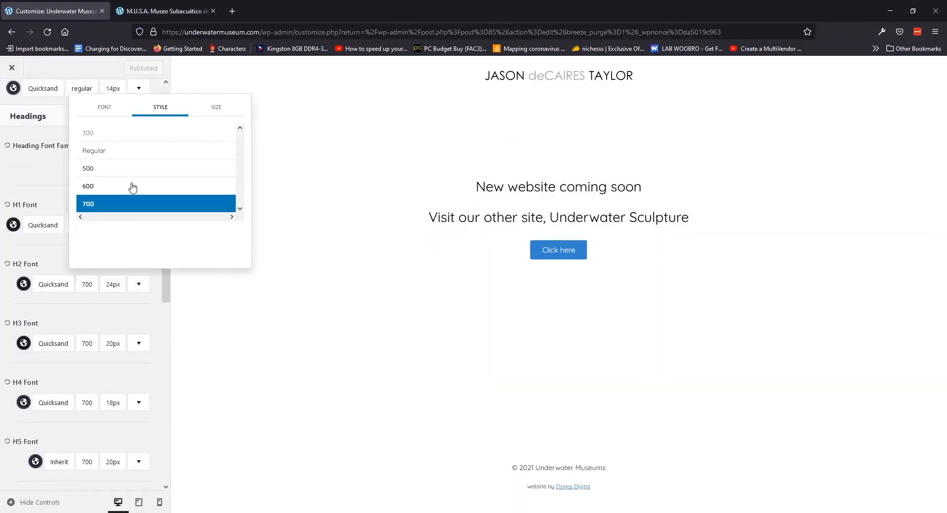
{"action": "left_click", "coordinate": [98, 345]}
{"action": "scroll", "coordinate": [7, 279], "scroll_direction": "down", "scroll_amount": 4}
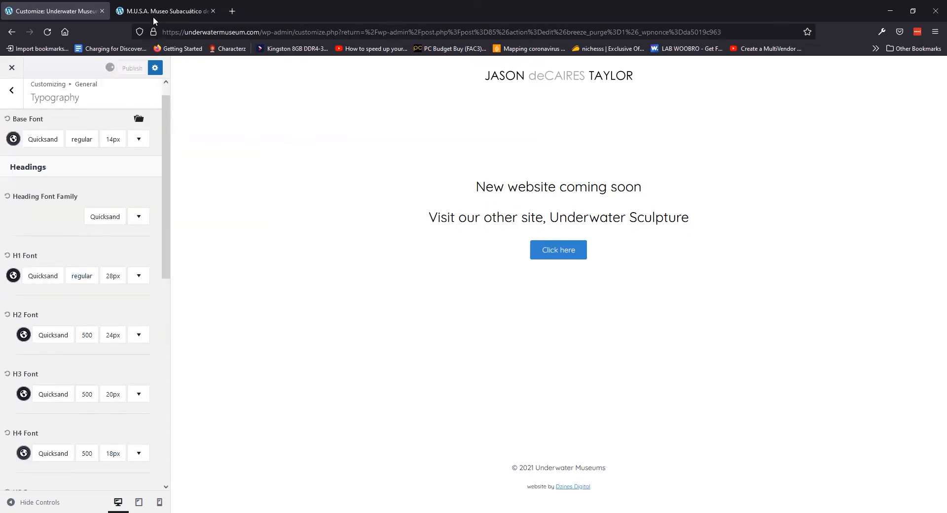
{"action": "left_click", "coordinate": [154, 11]}
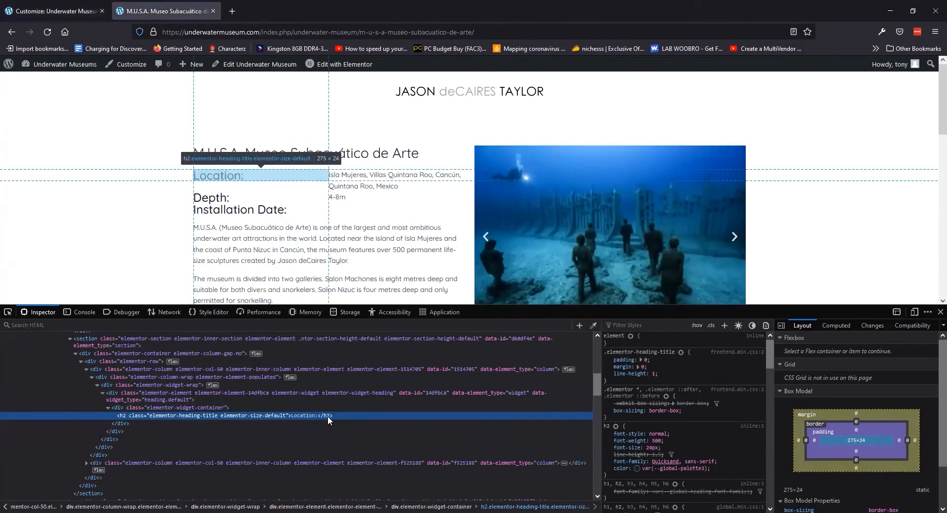